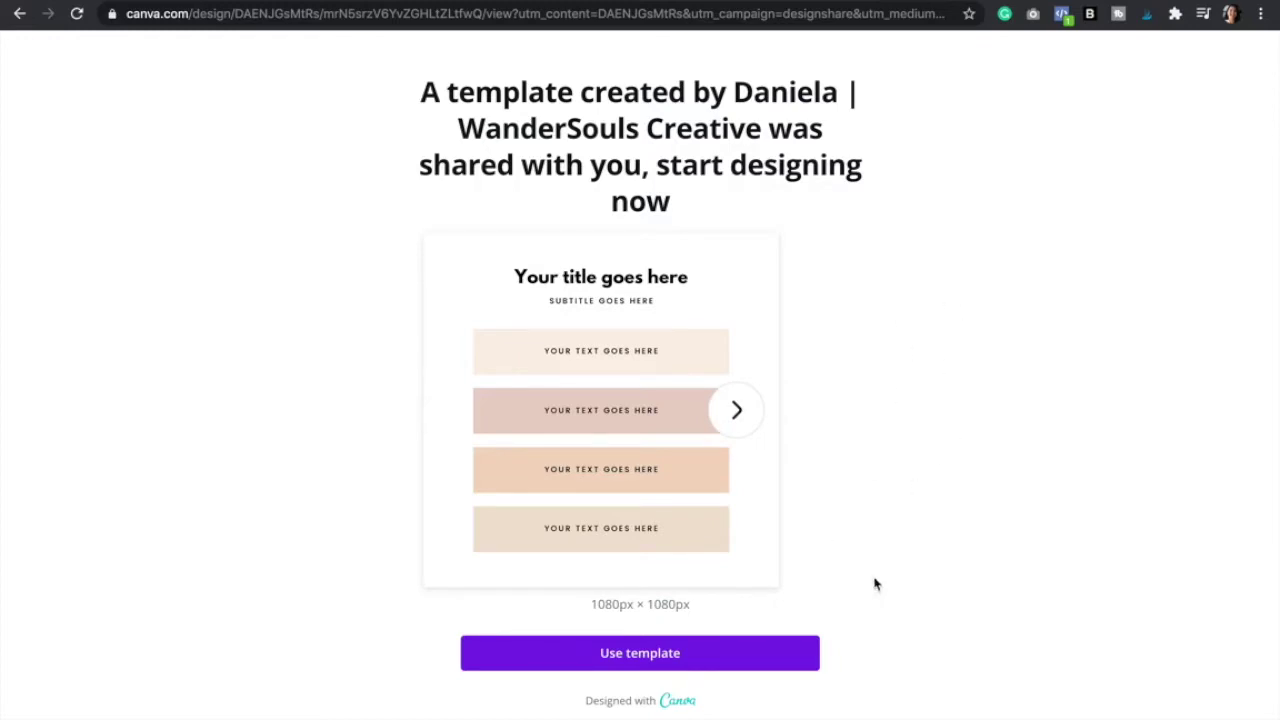
Step: Make an editable copy of the shared Instagram posts template and scroll through its pages
click(631, 668)
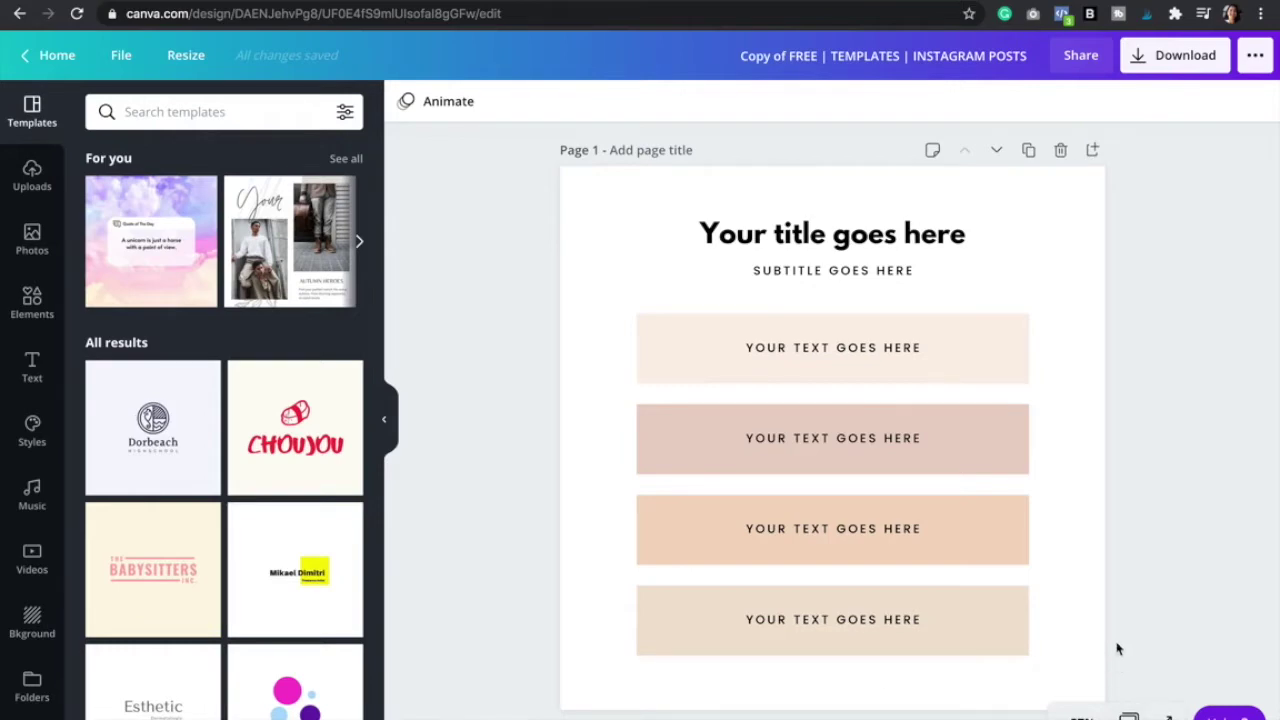
scroll(980, 595, down, 15)
scroll(980, 597, down, 20)
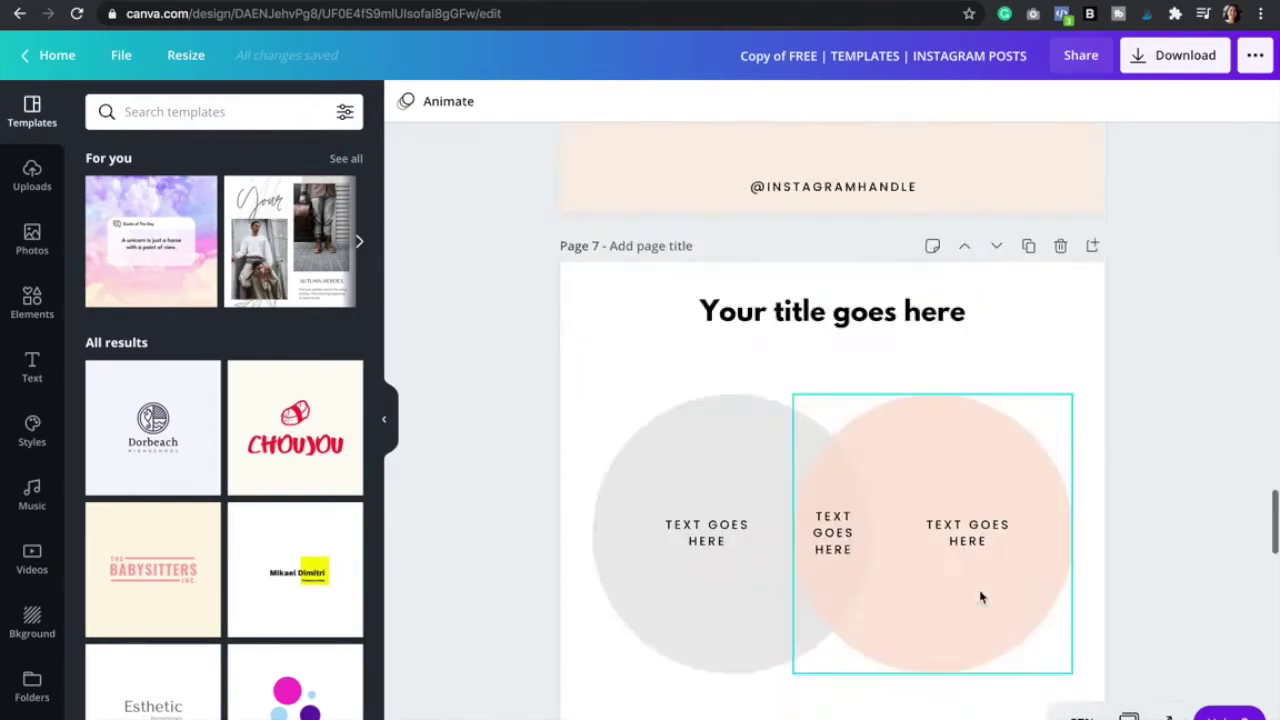
scroll(980, 597, up, 20)
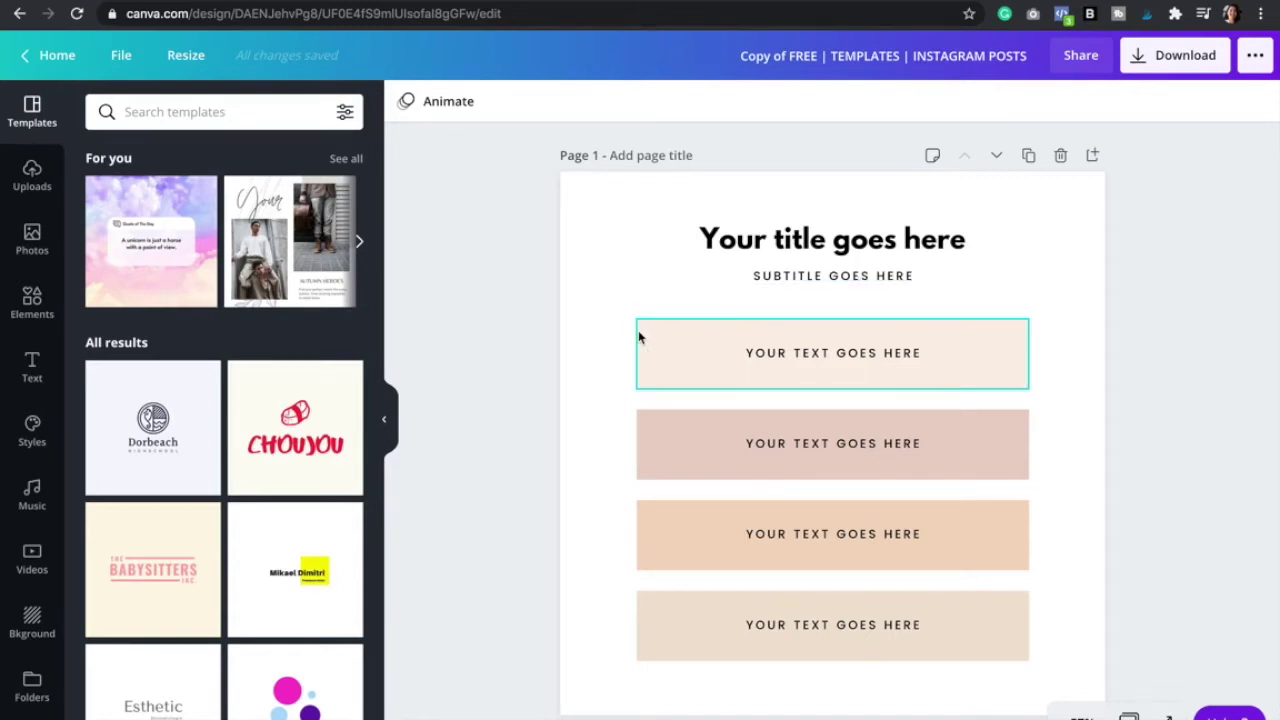
Step: Recolour the top bar on page 1 a tan shade from the Autumn palette
click(671, 347)
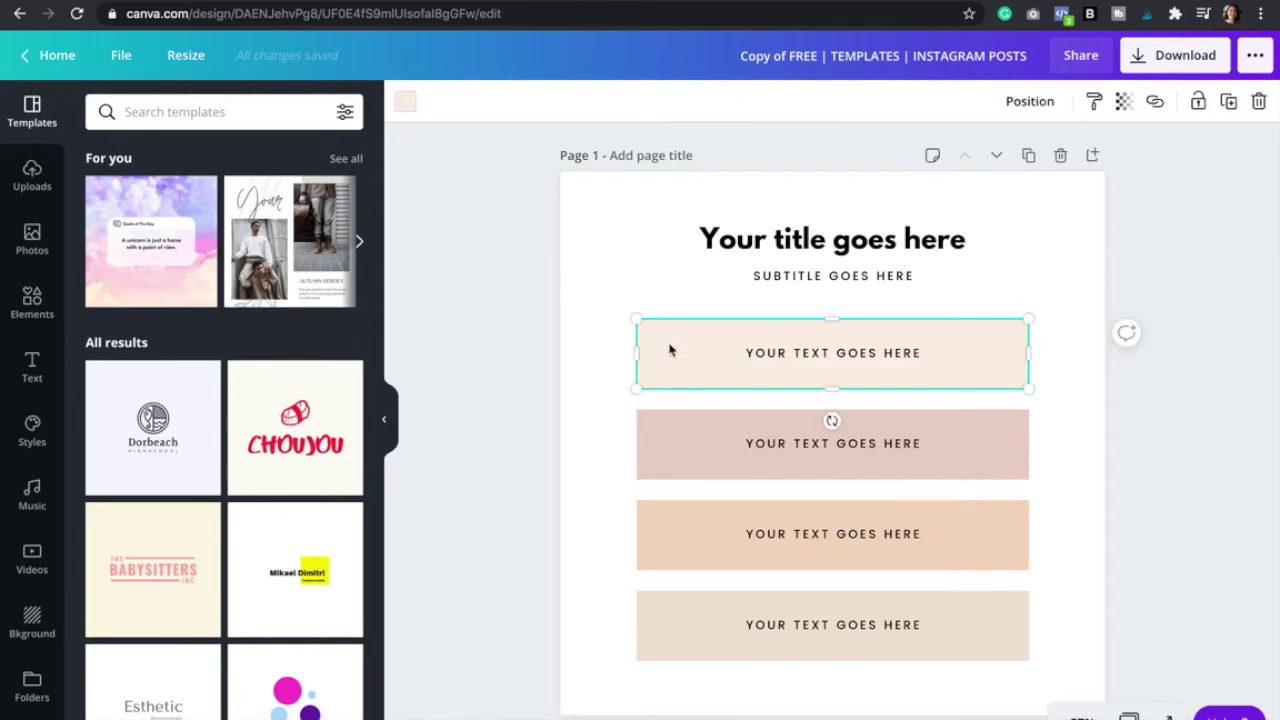
click(409, 106)
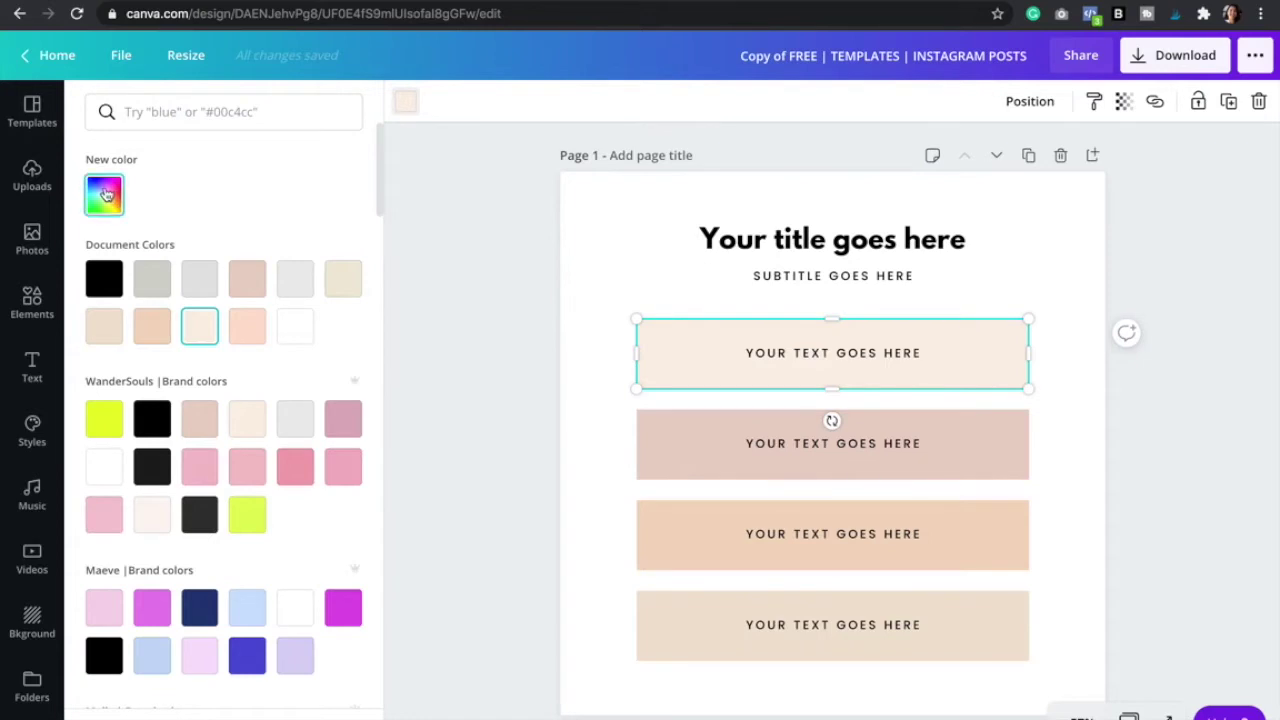
click(106, 194)
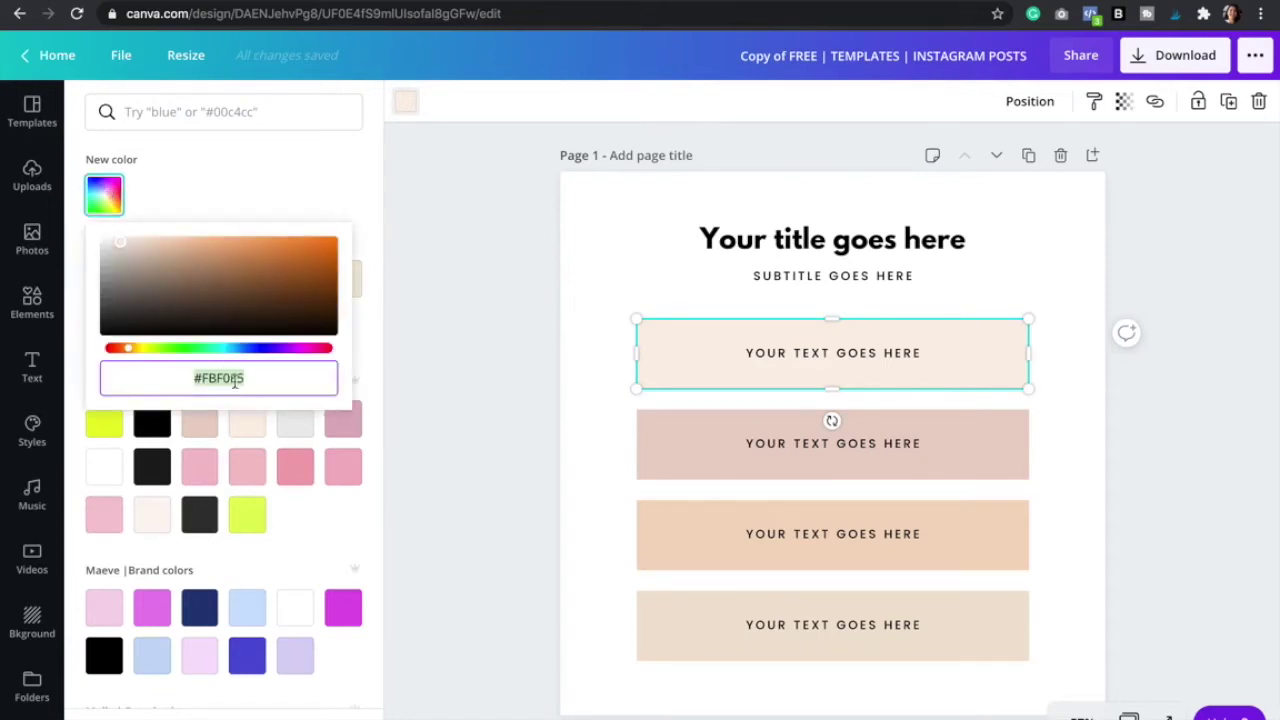
click(273, 172)
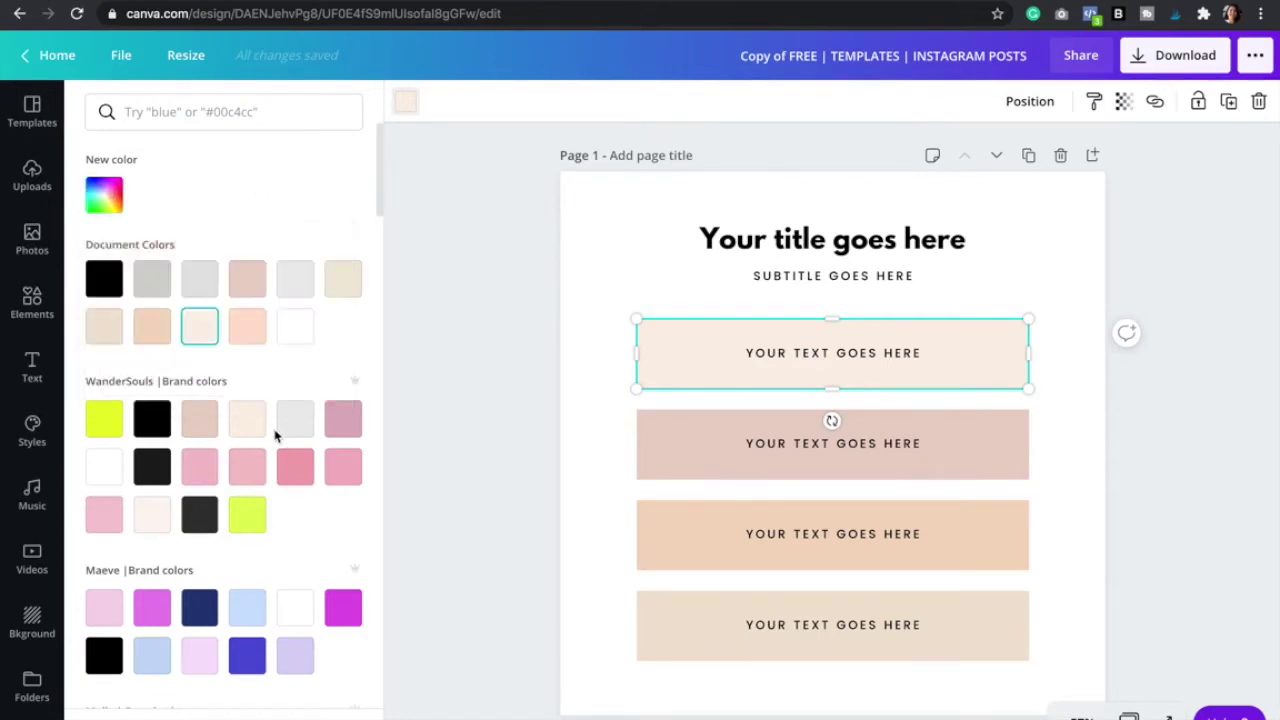
scroll(275, 435, down, 10)
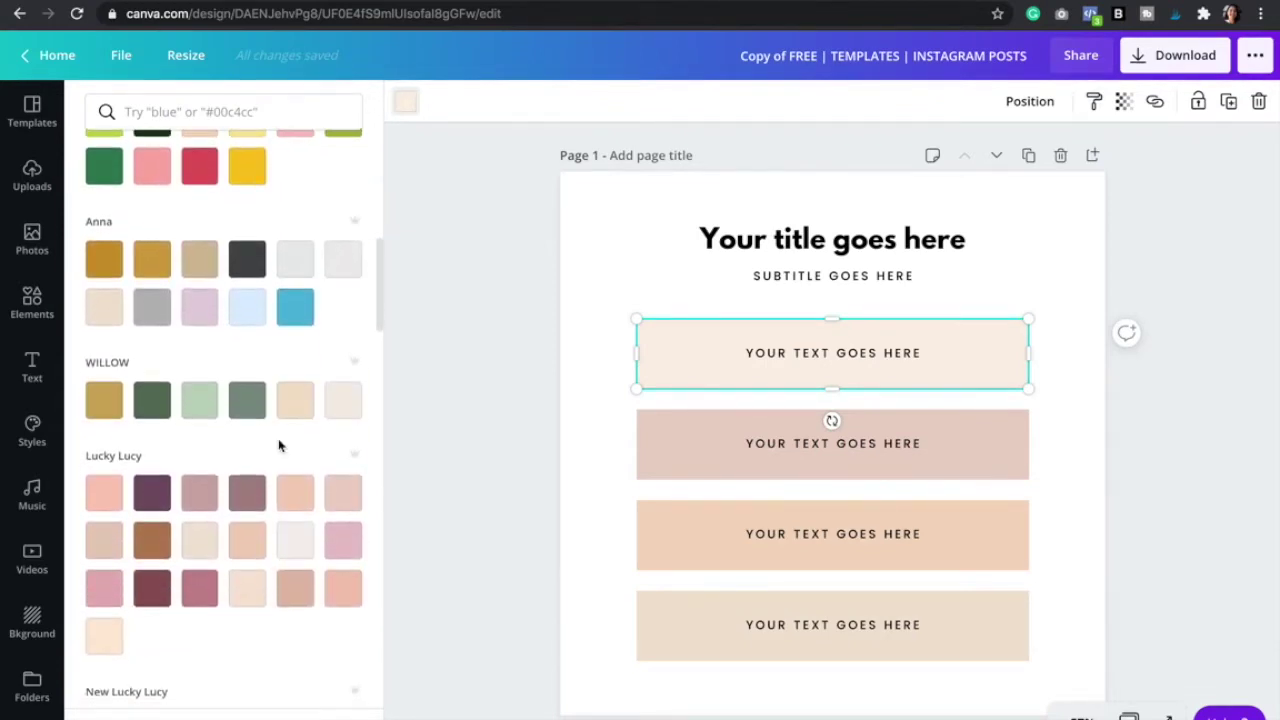
scroll(279, 445, down, 6)
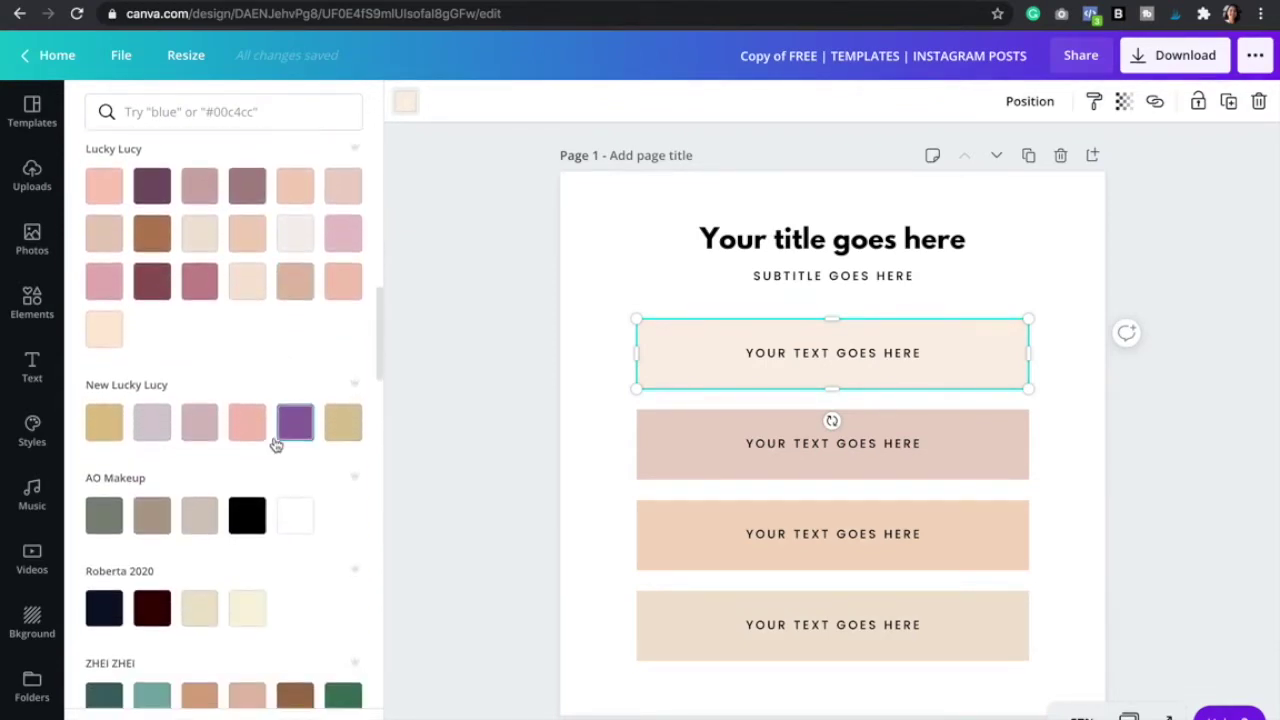
scroll(276, 444, down, 5)
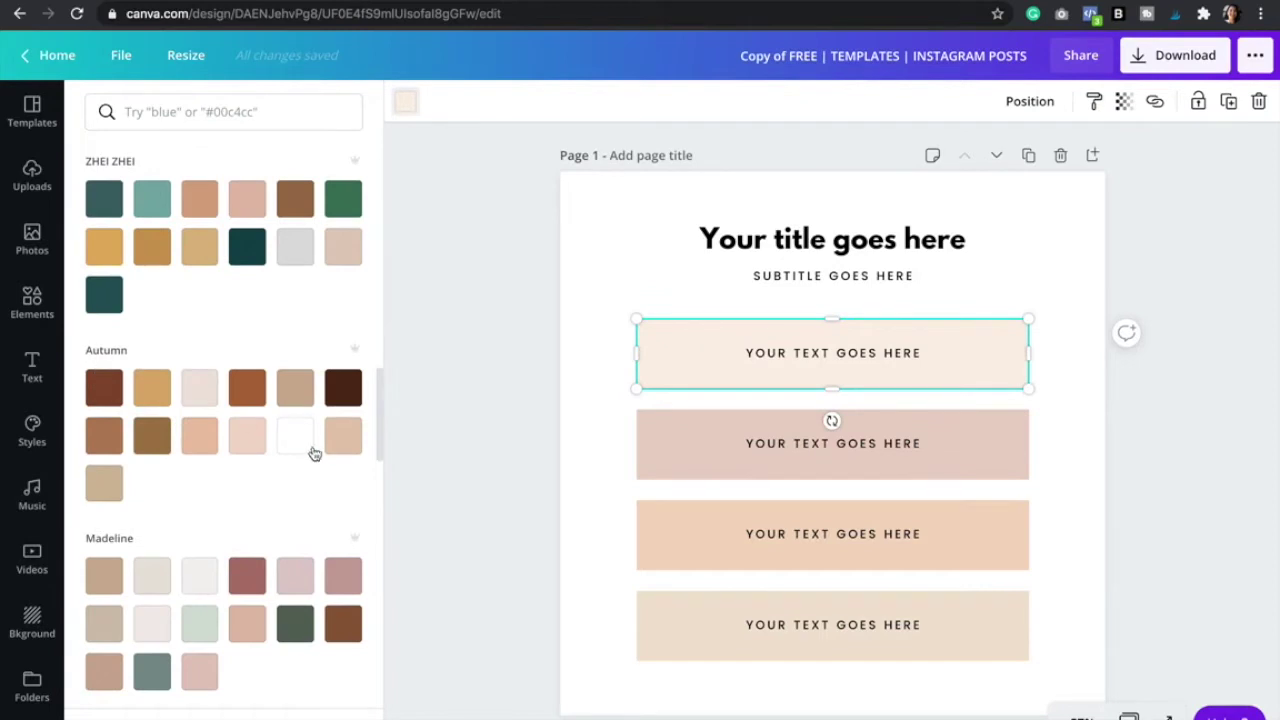
click(297, 386)
Step: Recolour the second bar golden and the third bar warm brown
click(688, 443)
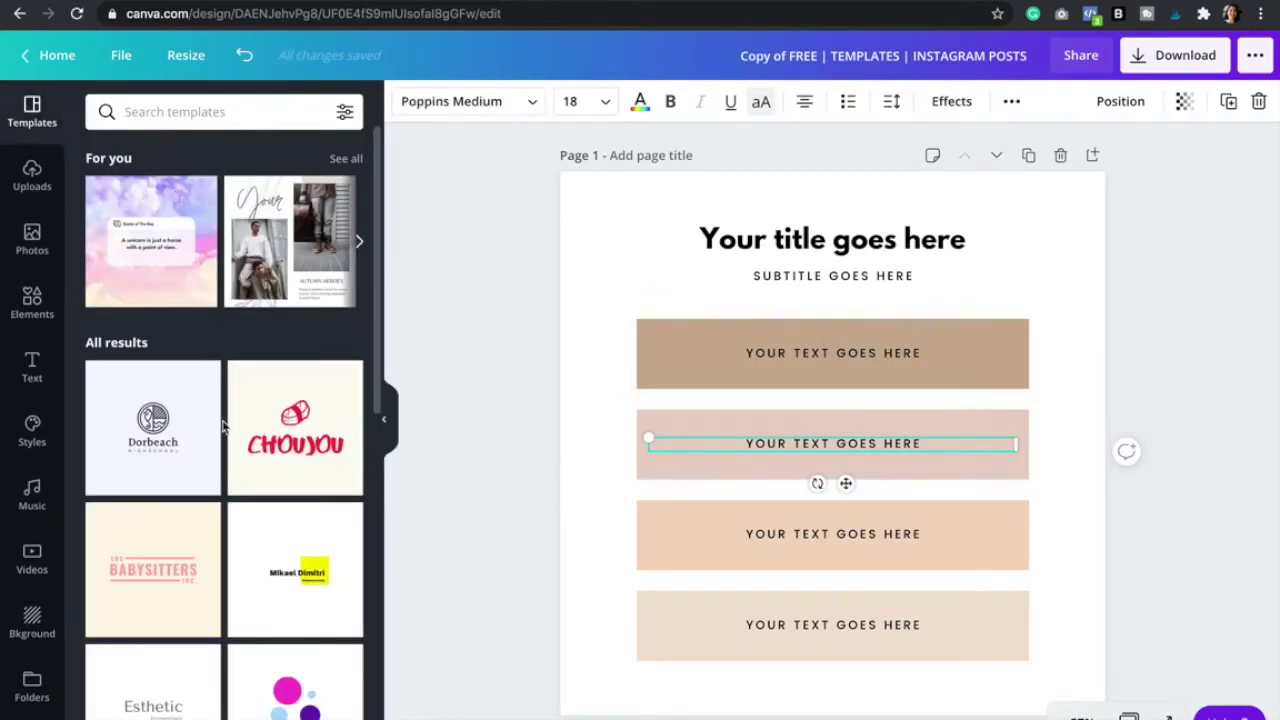
click(658, 418)
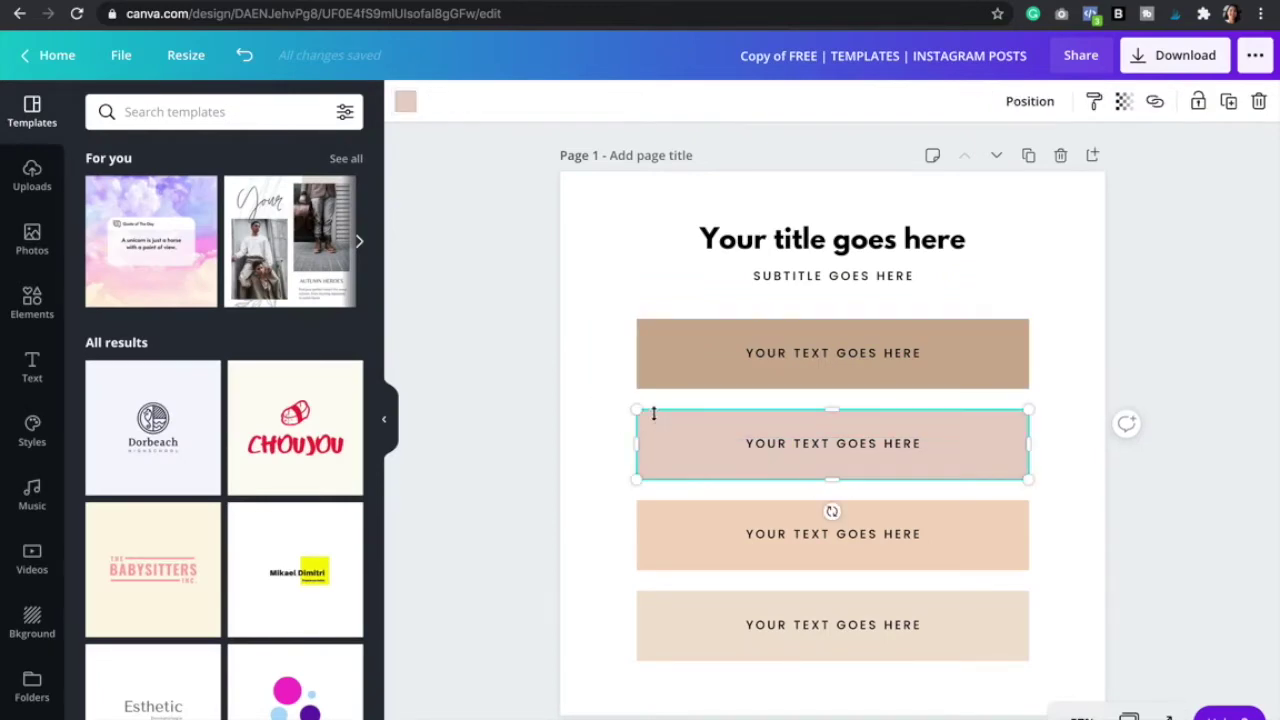
click(401, 107)
scroll(251, 485, down, 10)
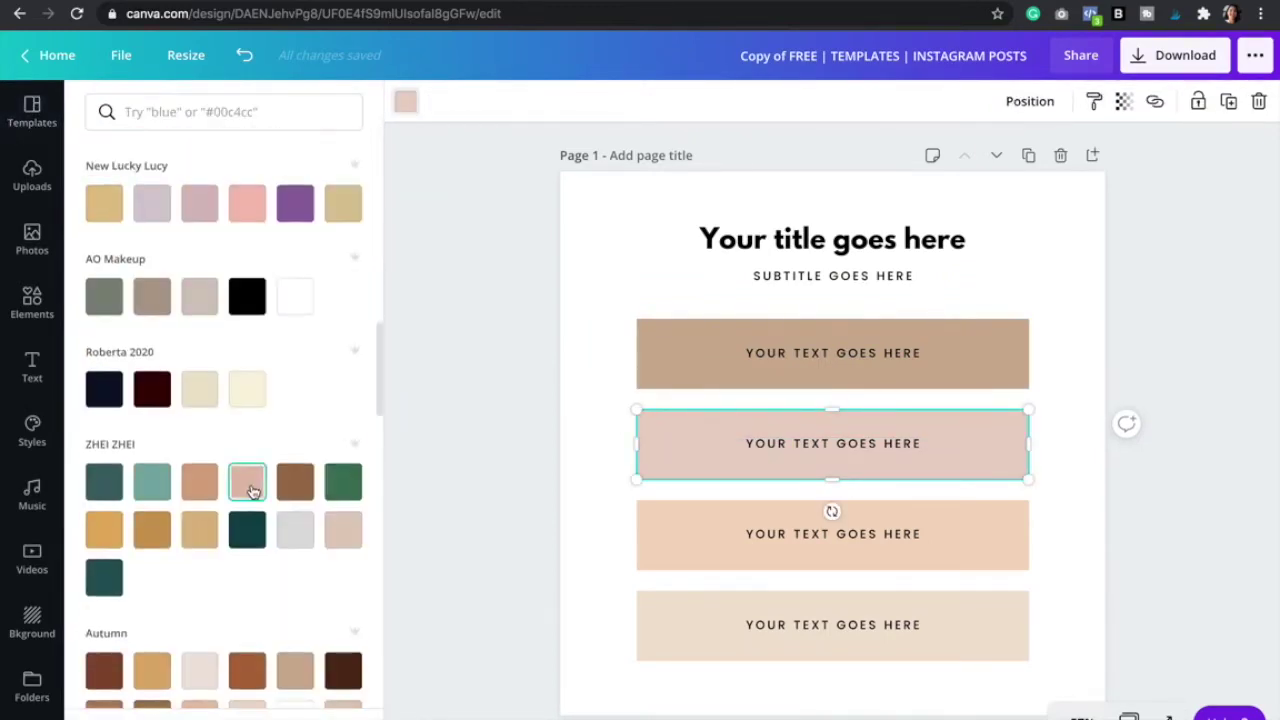
click(110, 548)
click(104, 508)
click(588, 437)
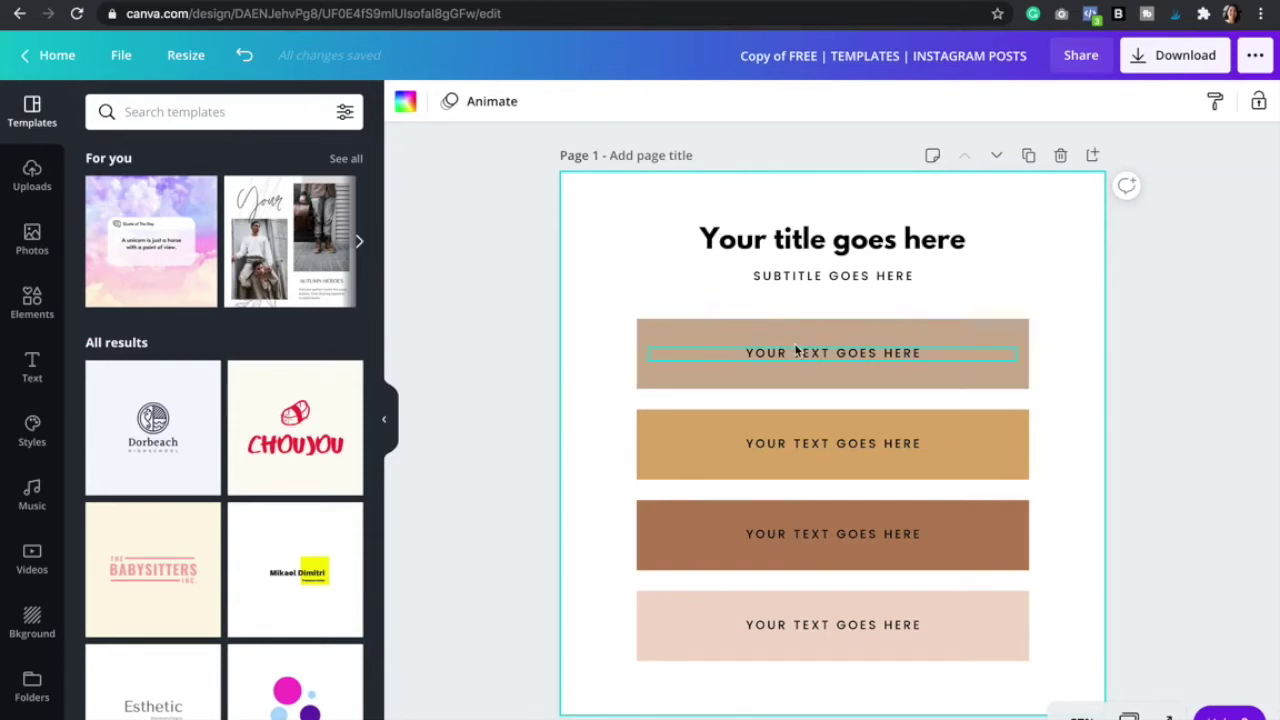
Step: Retitle page 1 'Canva Templates' with the subtitle 'CAN HELP YOU...'
click(787, 255)
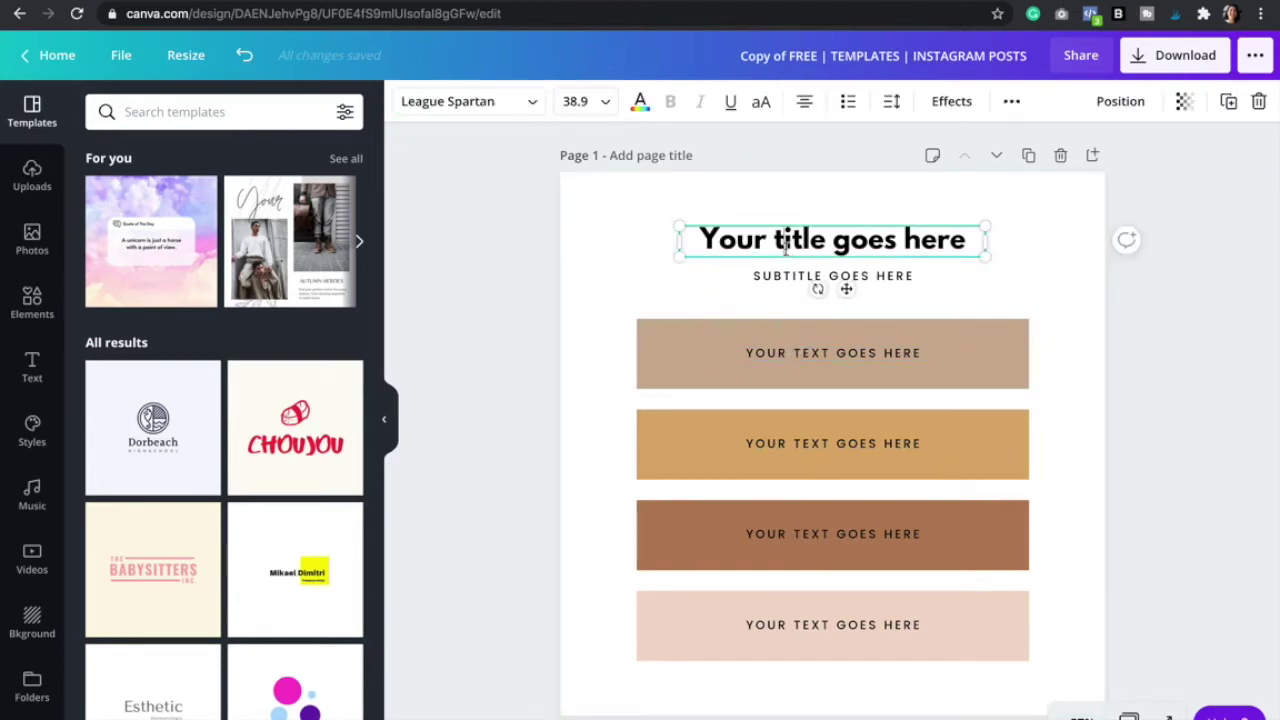
click(787, 248)
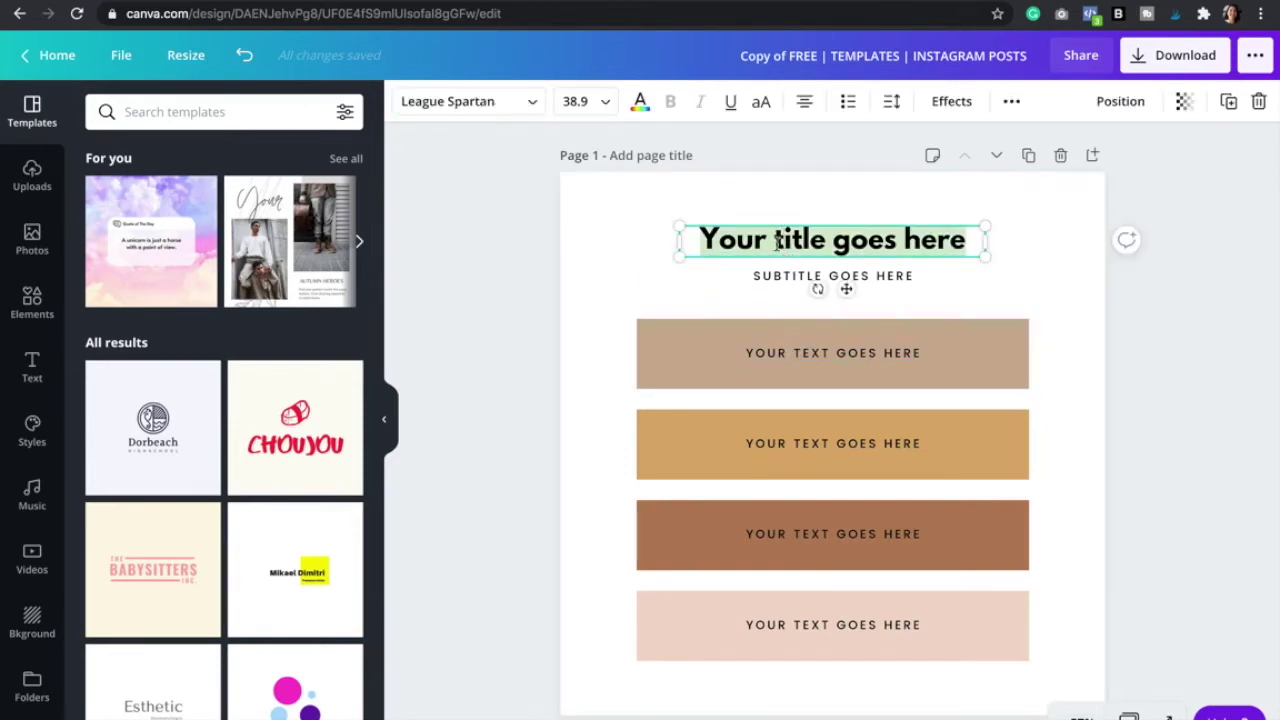
text(Canva Templates)
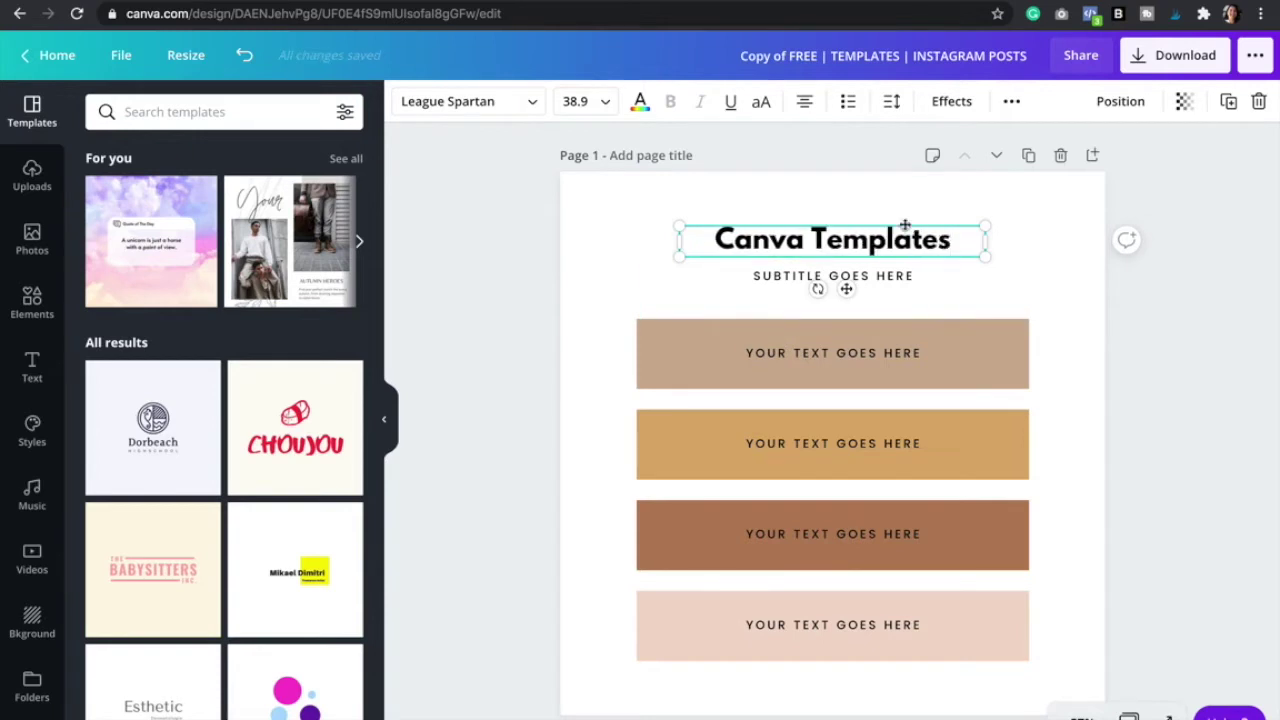
double_click(900, 279)
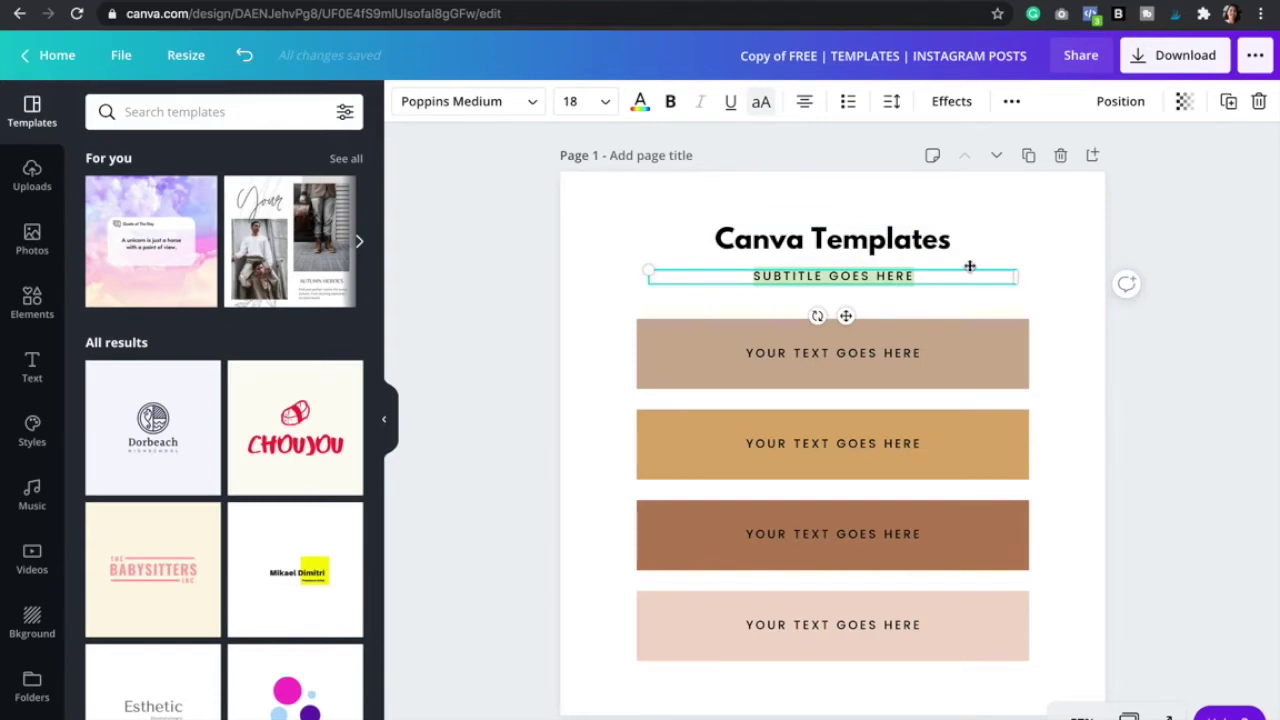
key(BackSpace)
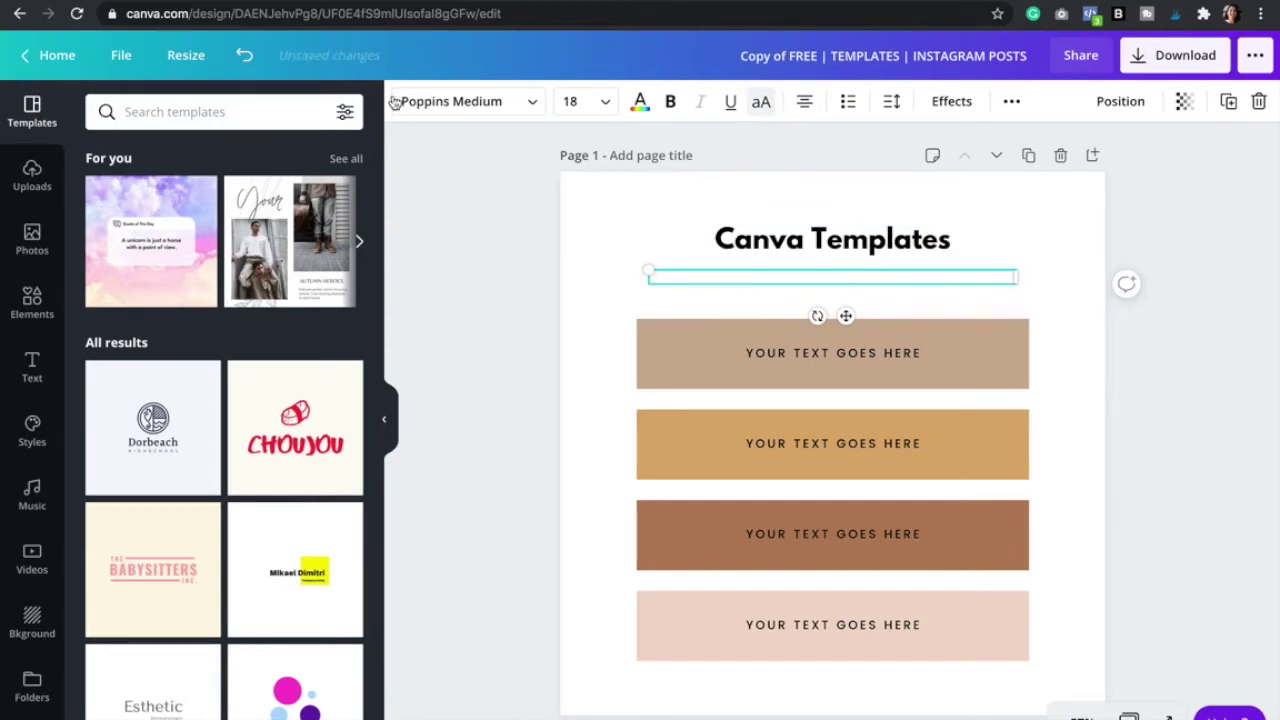
click(244, 55)
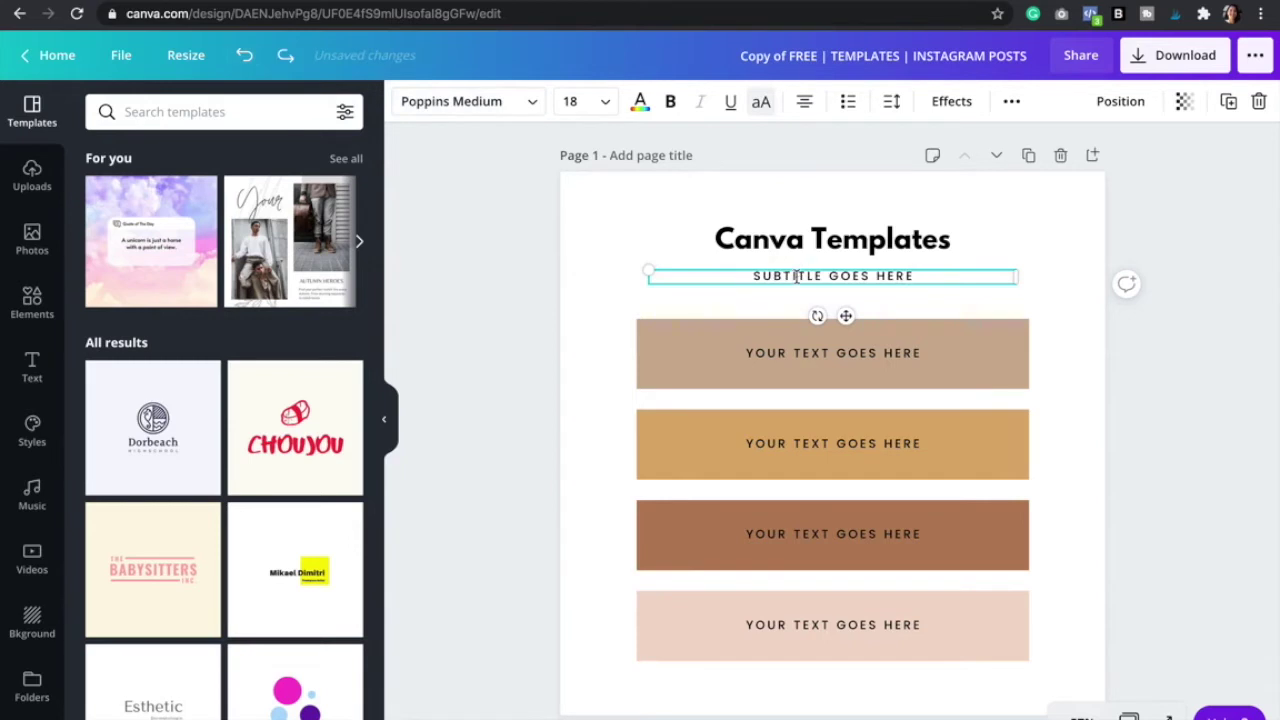
double_click(796, 277)
text(CAN HELP YOU...)
Step: Fill the bars with 'CREATE GRAPHICS FASTER', 'IN LESS TIME', 'WITHOUT THE STRESS', 'AND OVERWHELM'
double_click(862, 352)
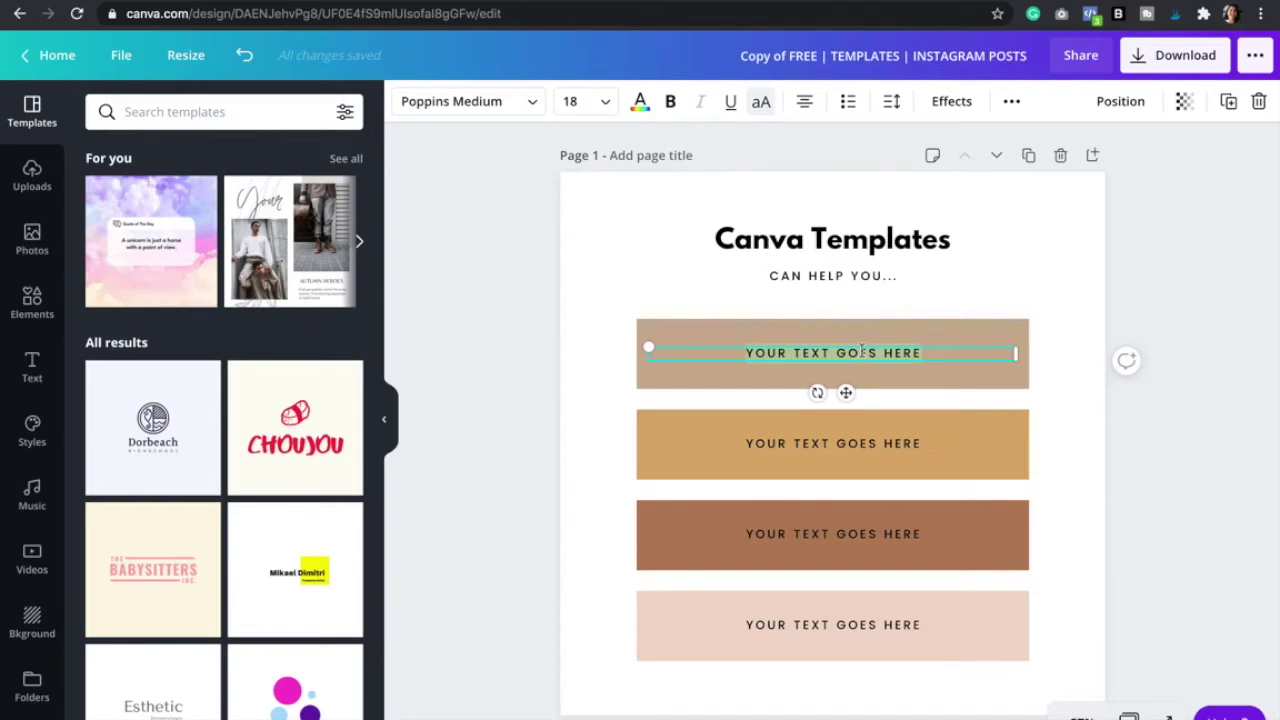
text(CREATE GRAPHICS FASTER)
double_click(832, 443)
text(IN LESS TIME)
double_click(832, 533)
text(WITHOUT THE STRESS)
double_click(832, 624)
text(AND OVERWHELM)
click(1059, 285)
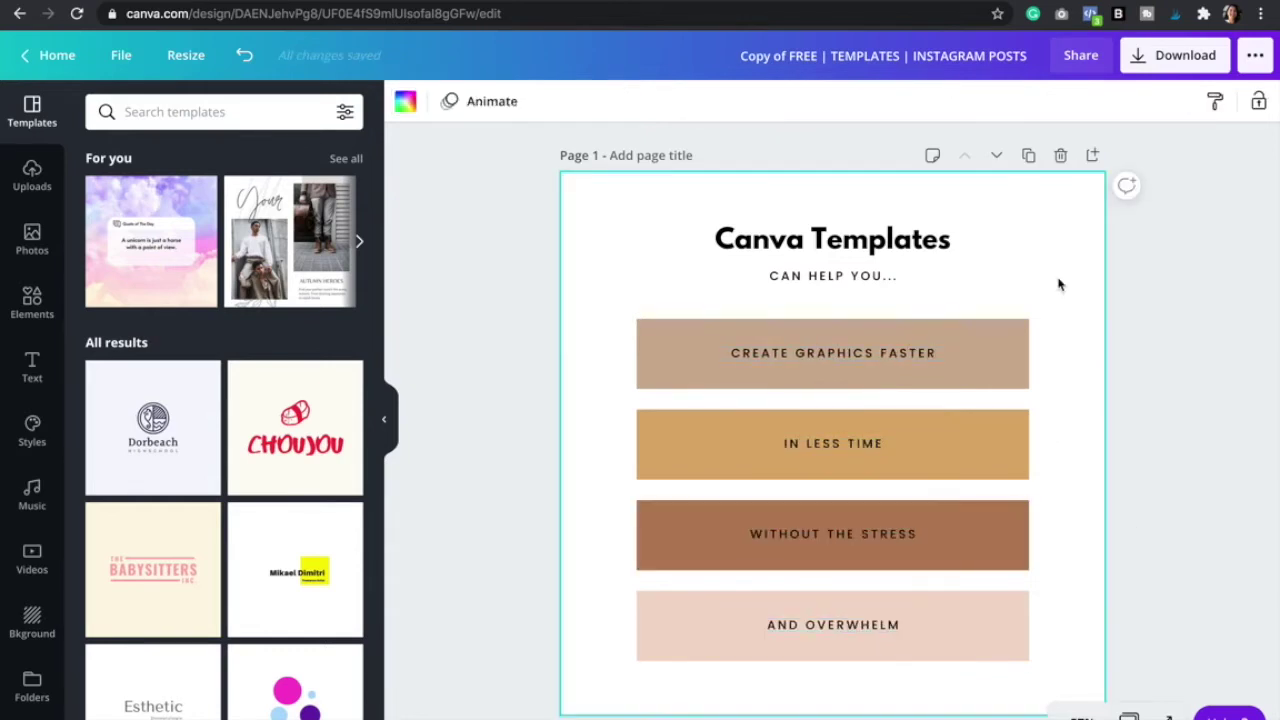
click(823, 255)
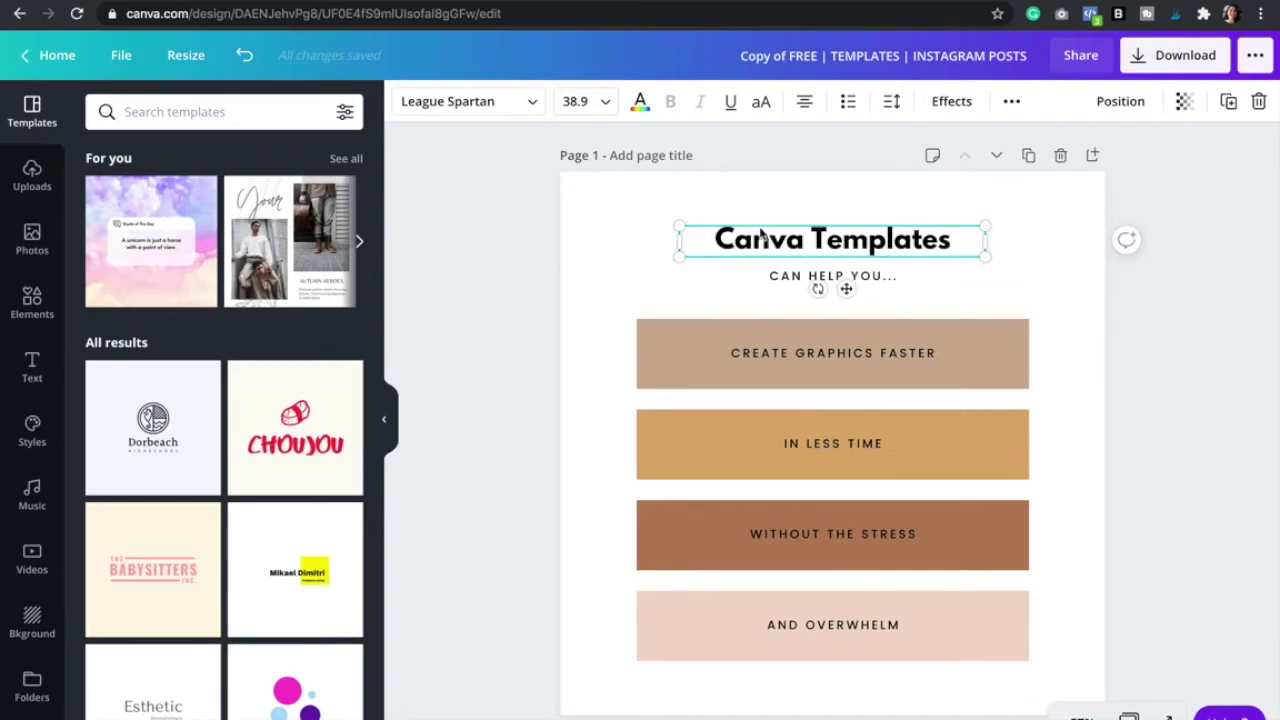
Step: Set the 'CAN HELP YOU...' subtitle to font size 24
click(533, 104)
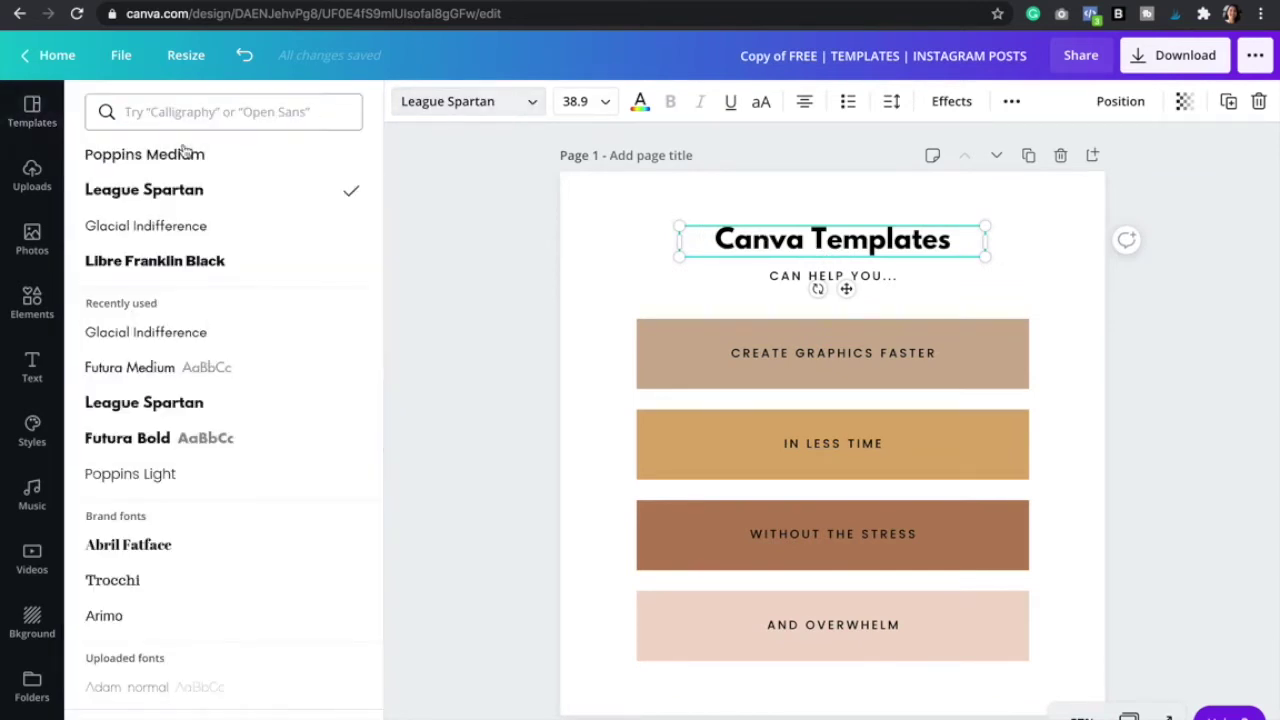
scroll(233, 395, down, 5)
scroll(233, 393, down, 8)
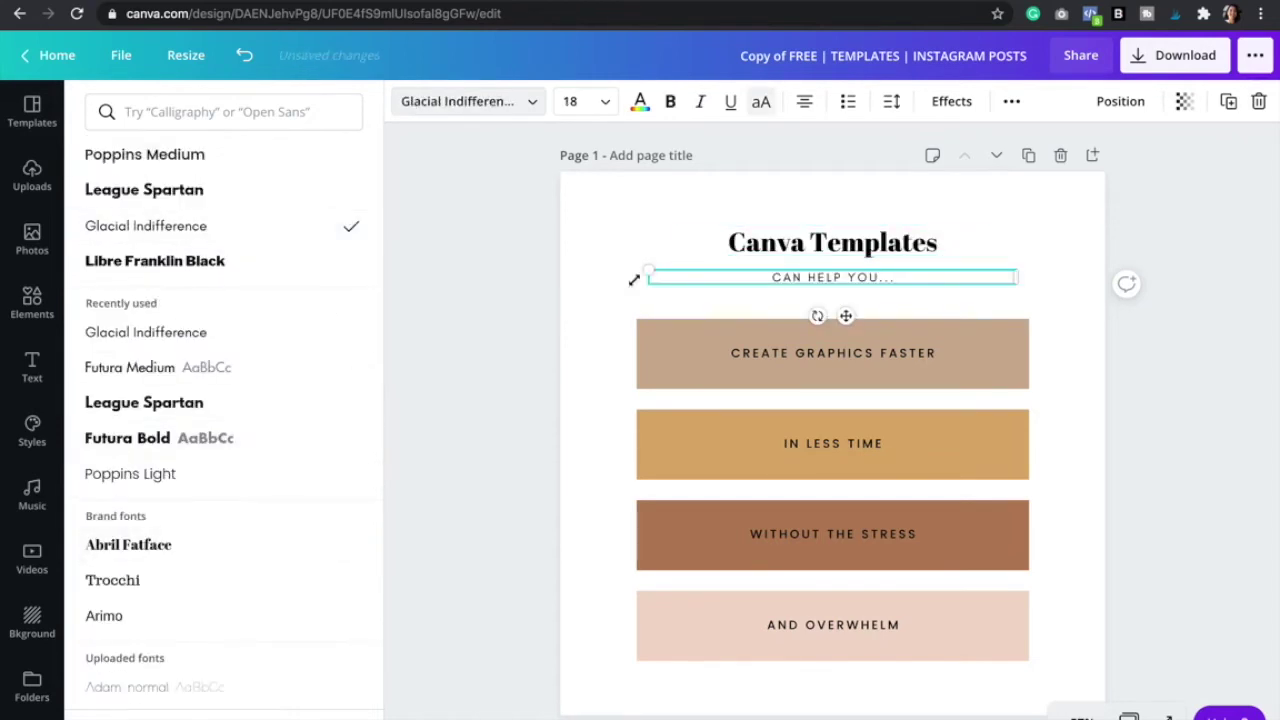
double_click(855, 276)
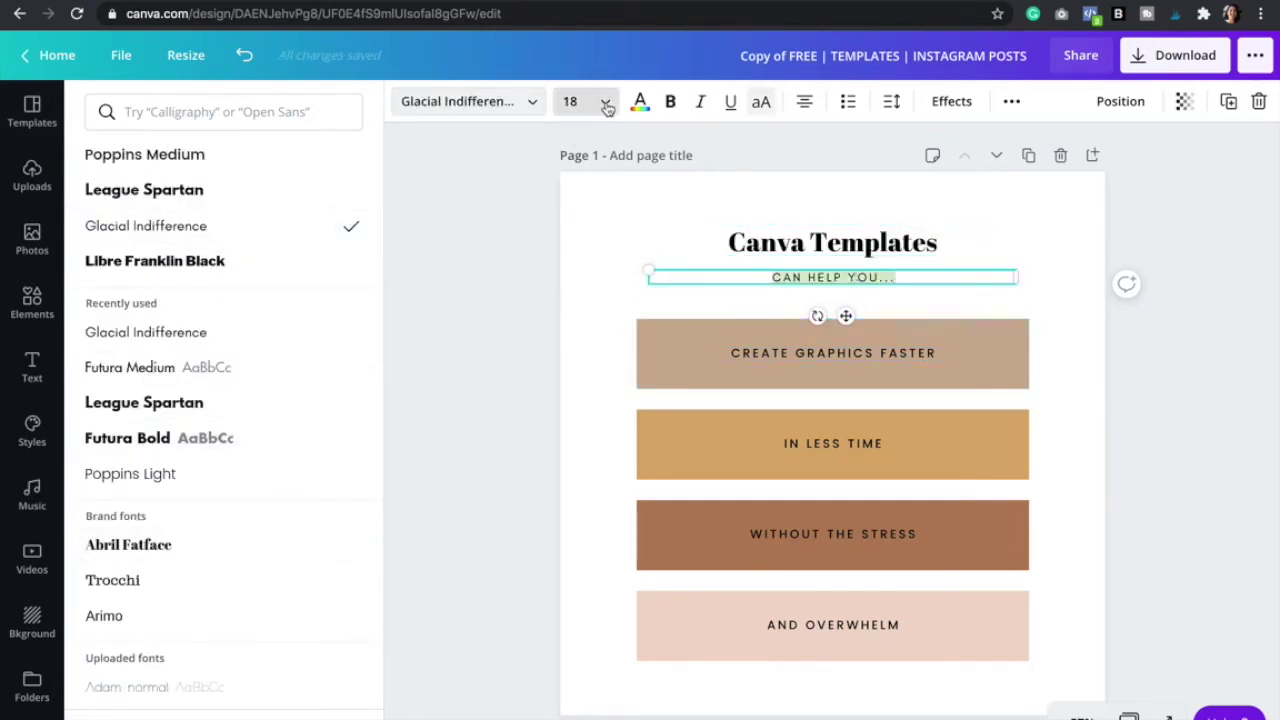
click(604, 102)
click(596, 413)
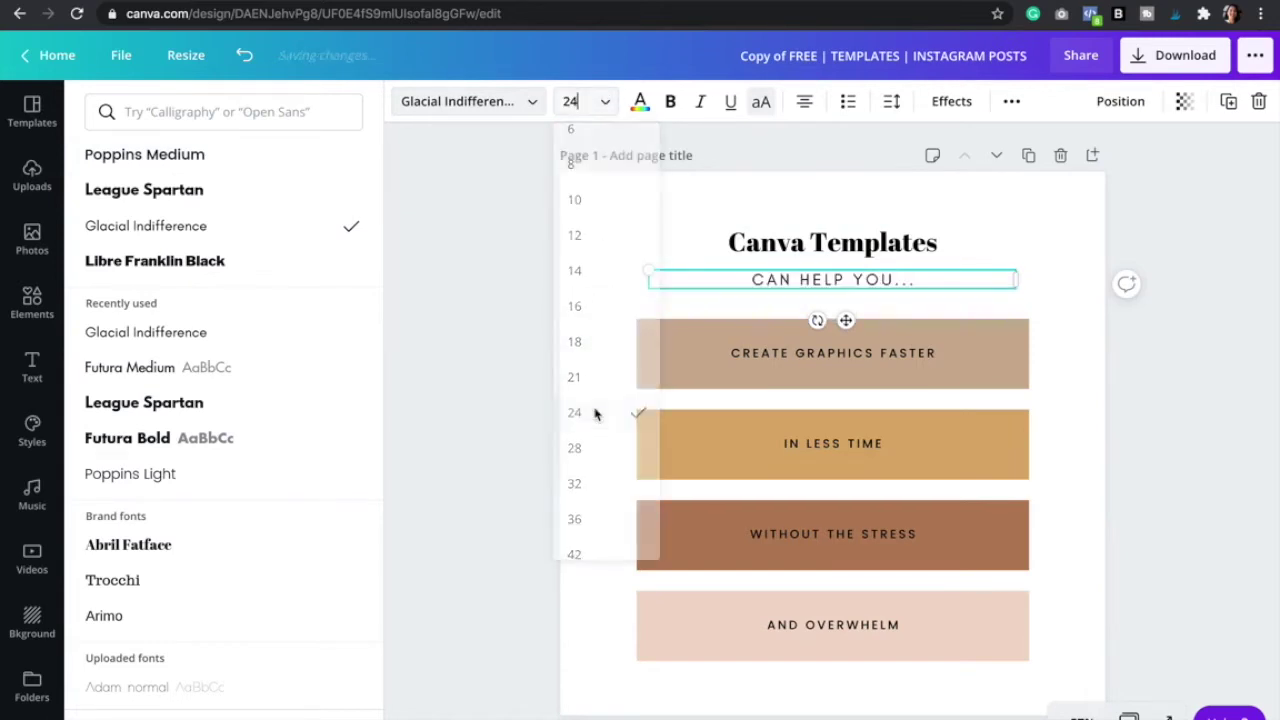
Step: Try bold, italic and underline on the subtitle, then turn bold and italic back off
click(670, 101)
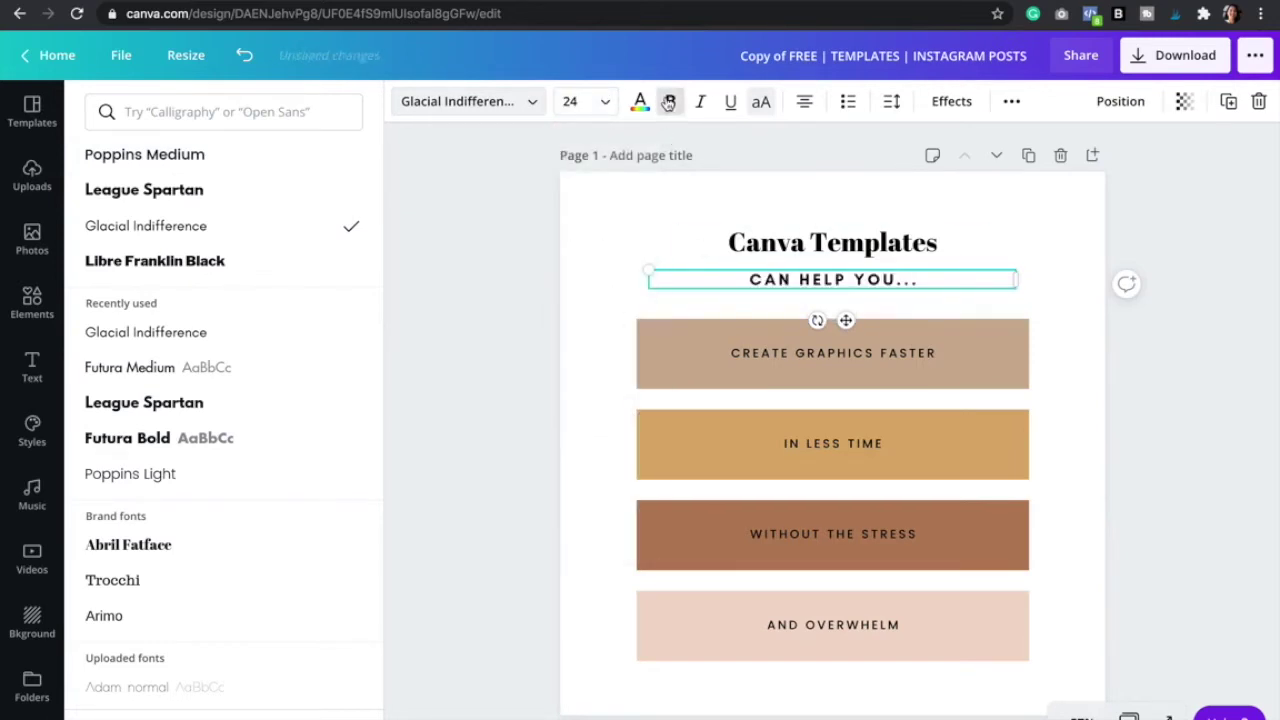
click(702, 104)
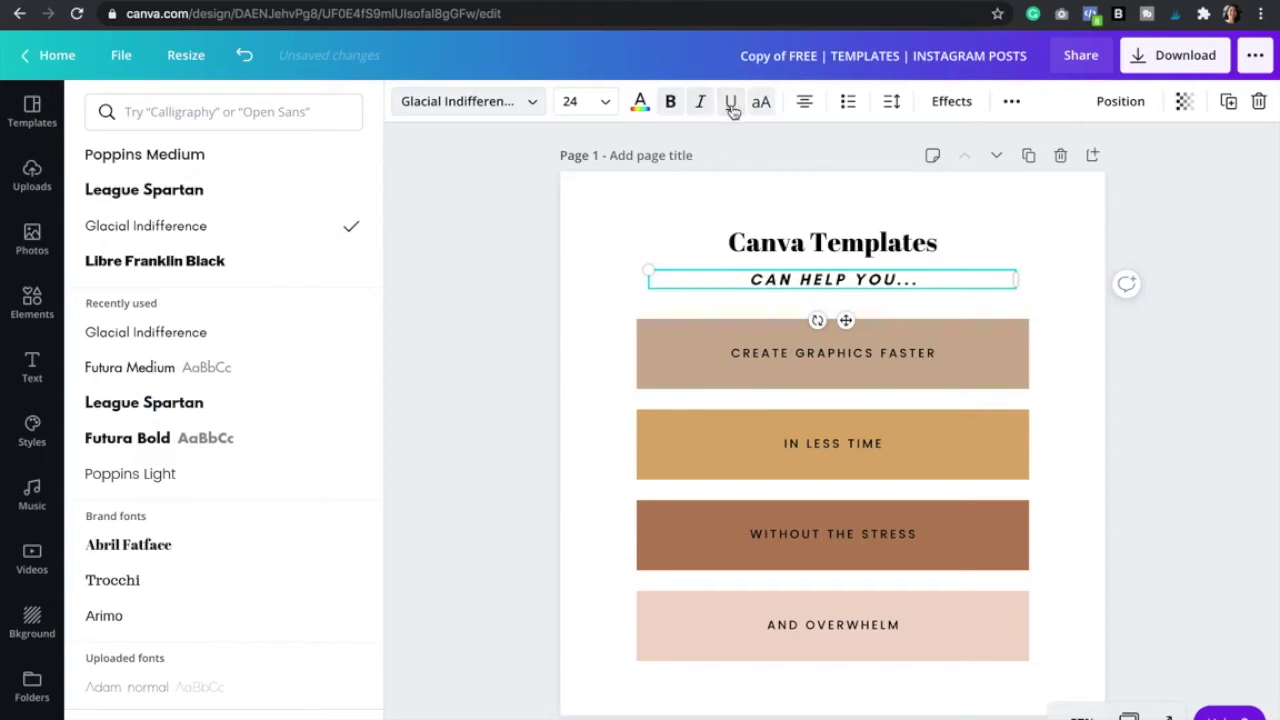
click(731, 103)
click(702, 105)
click(670, 104)
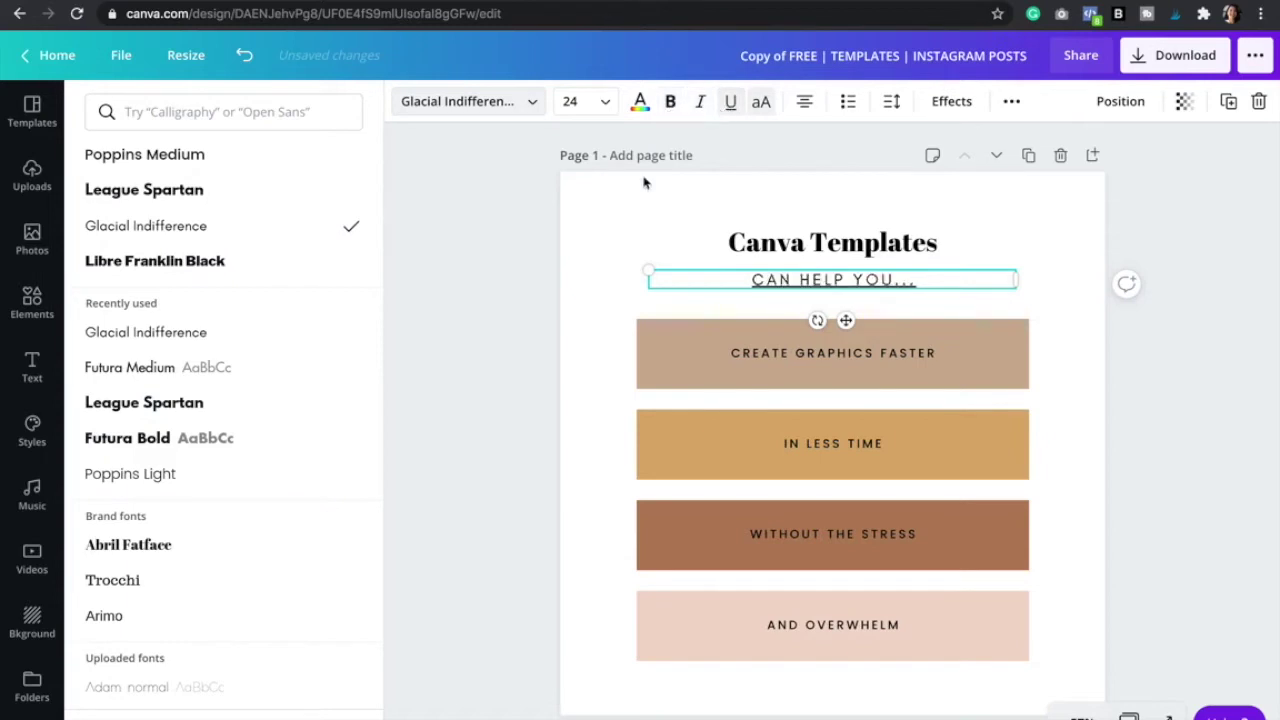
click(640, 101)
click(629, 286)
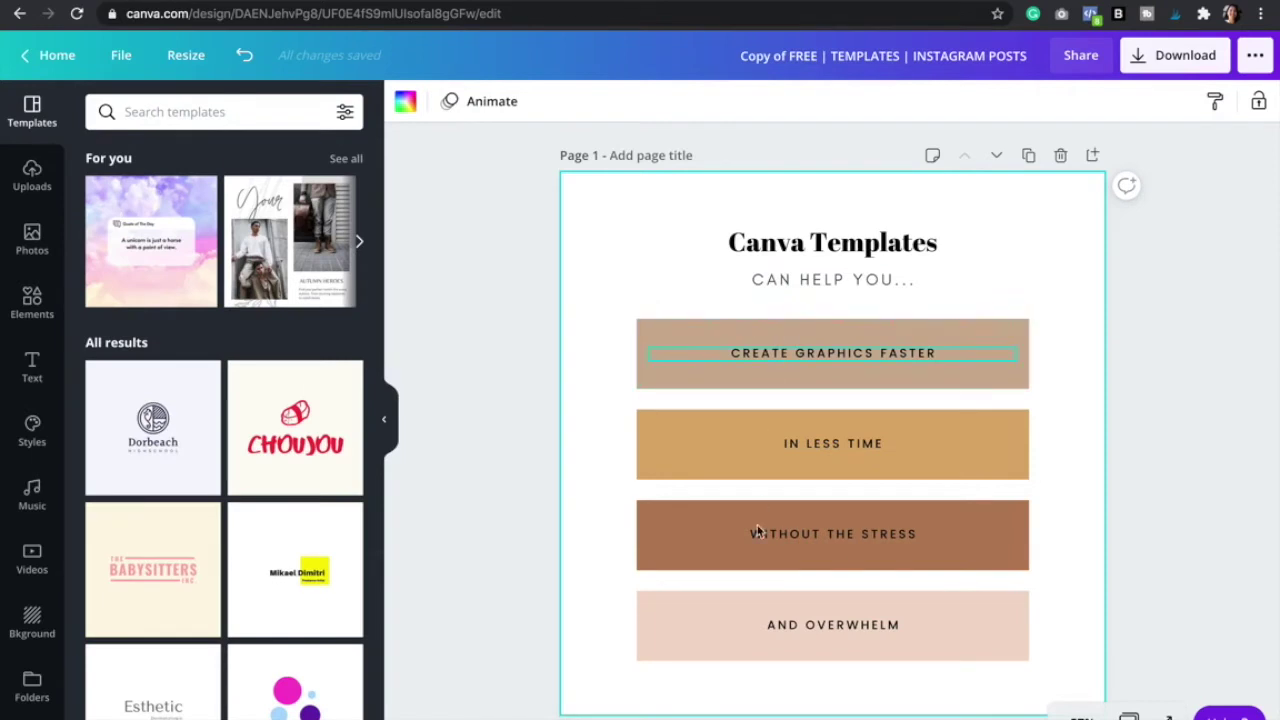
Step: Set all four bar captions to Glacial Indifference at size 24
click(743, 360)
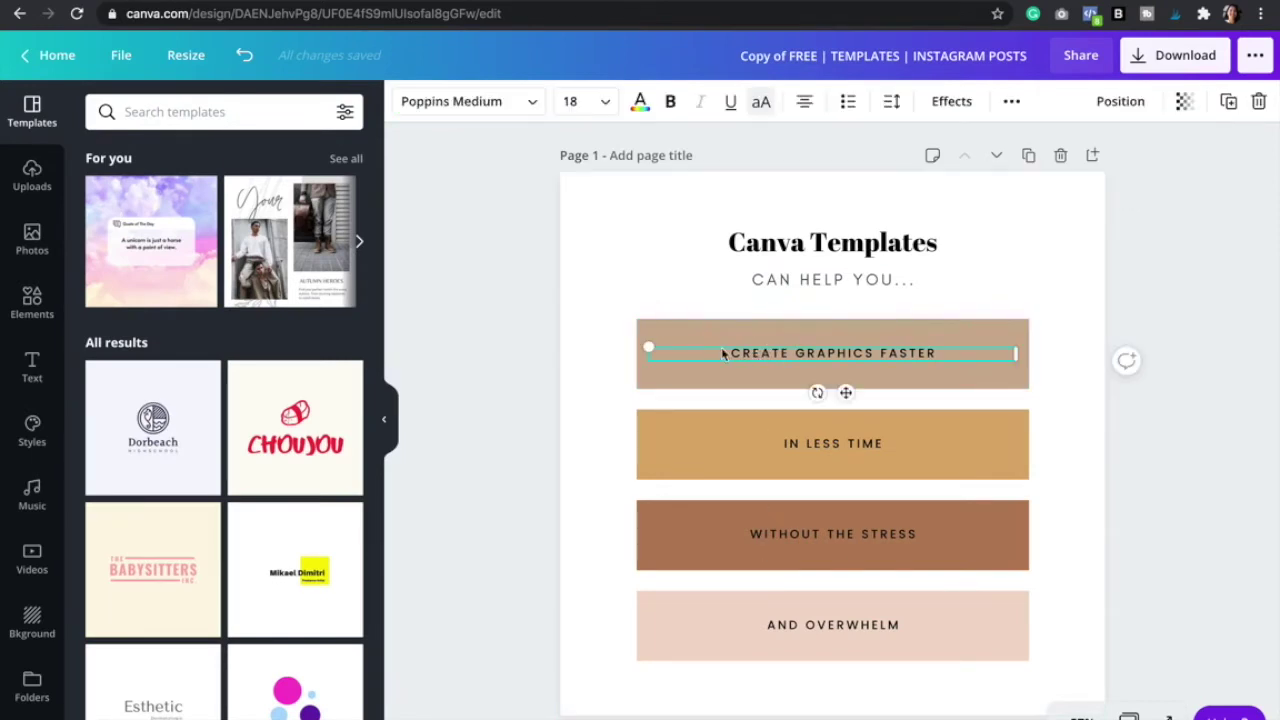
shift+click(786, 450)
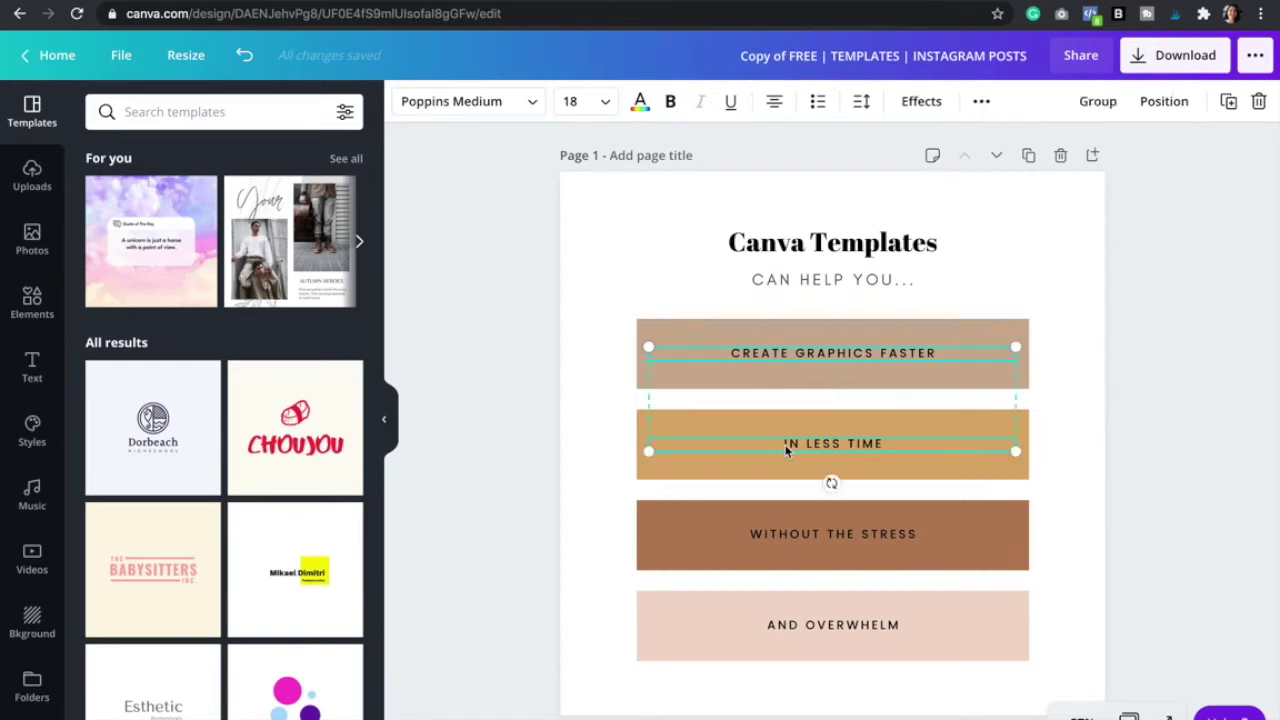
shift+click(775, 540)
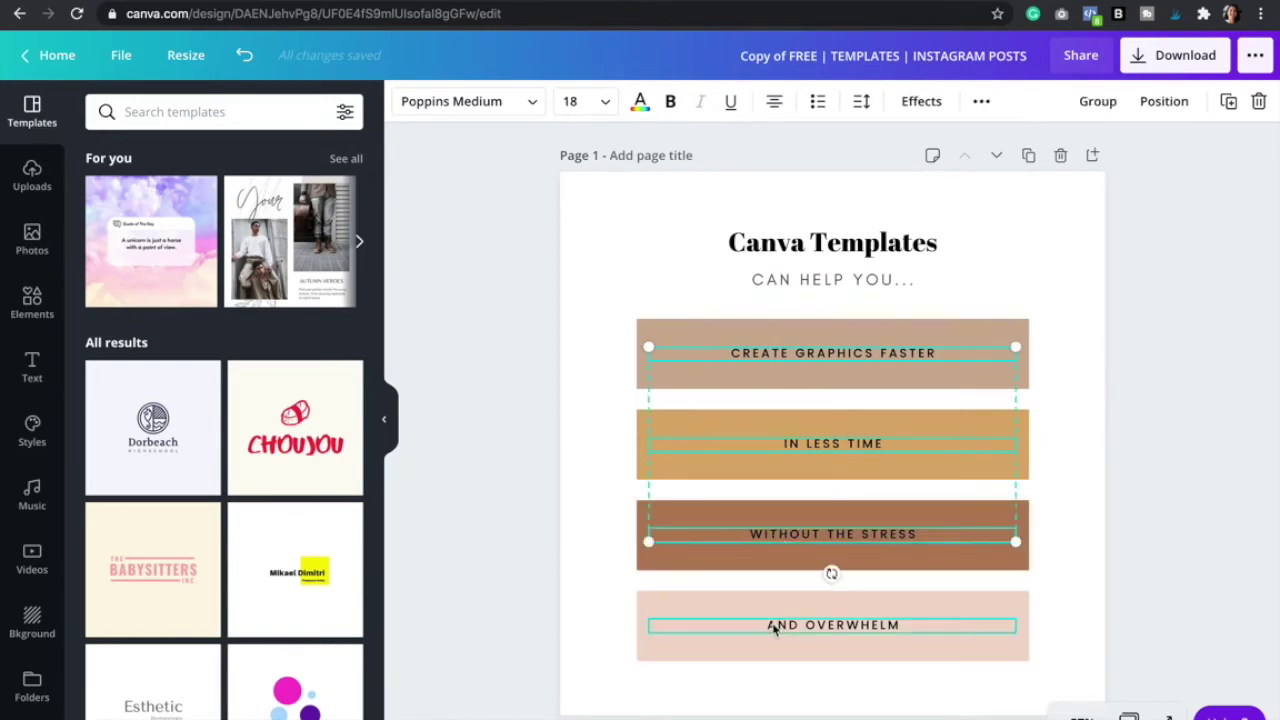
shift+click(773, 627)
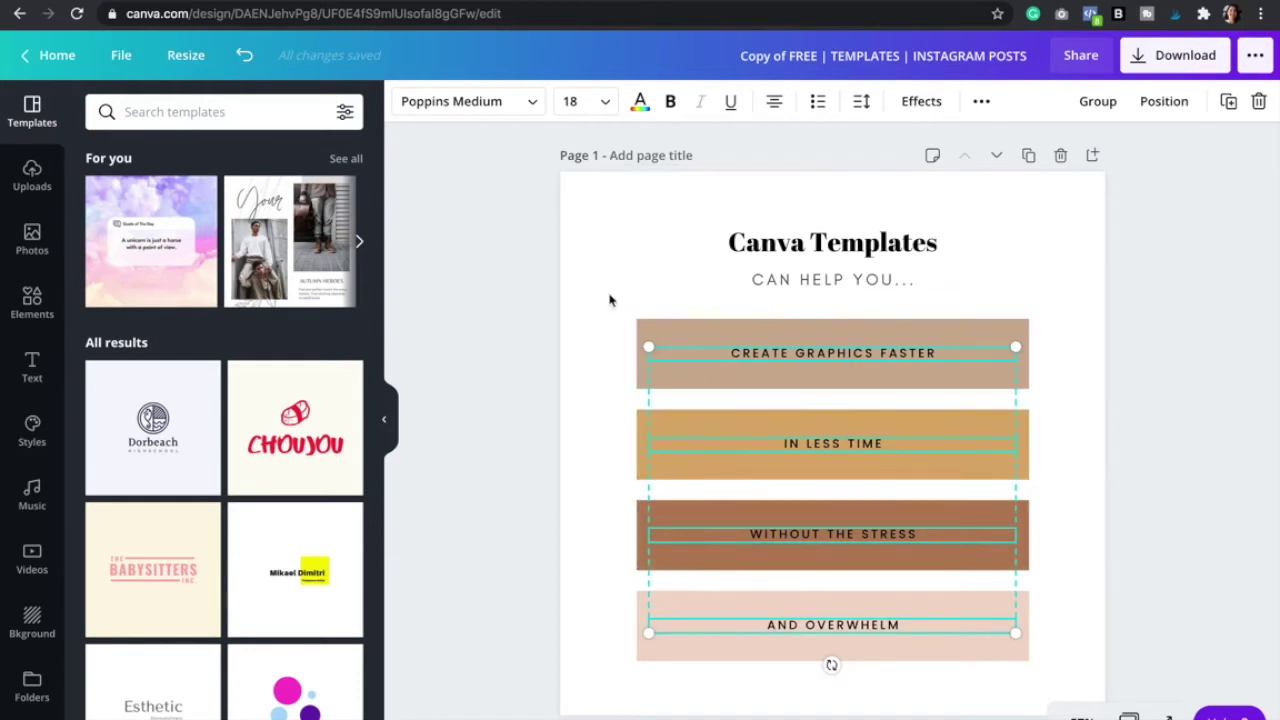
click(535, 99)
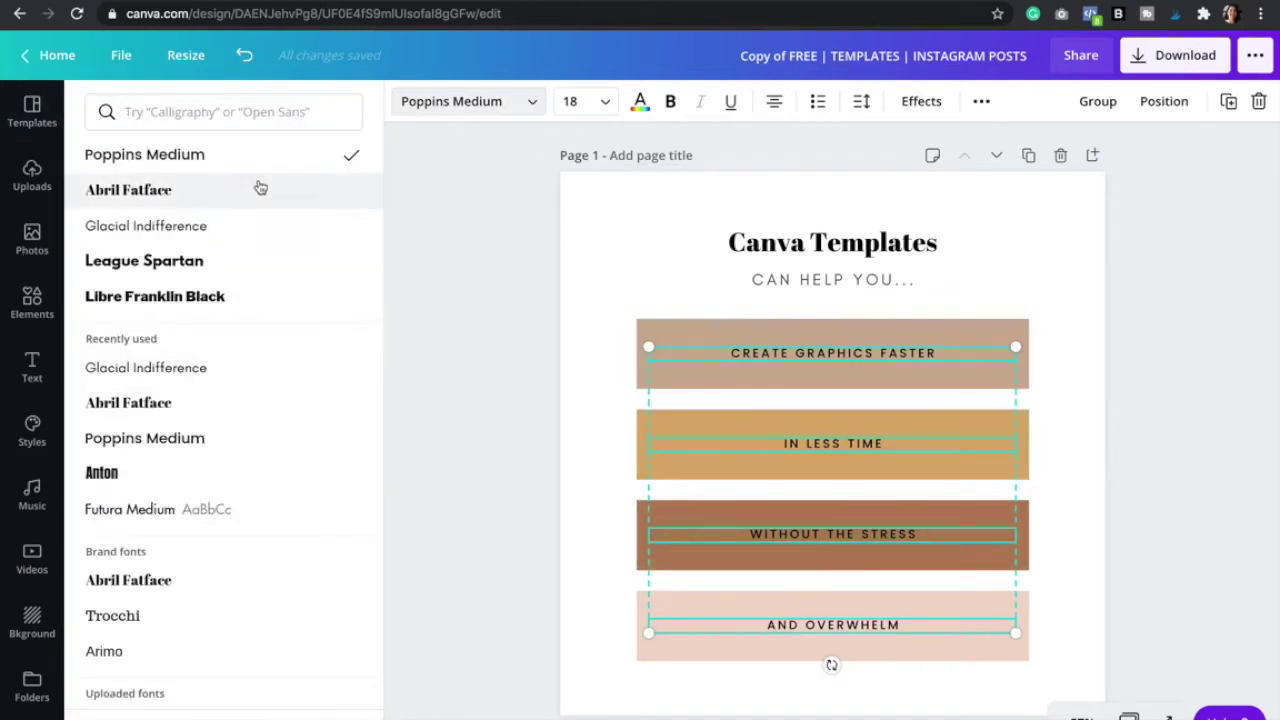
click(183, 228)
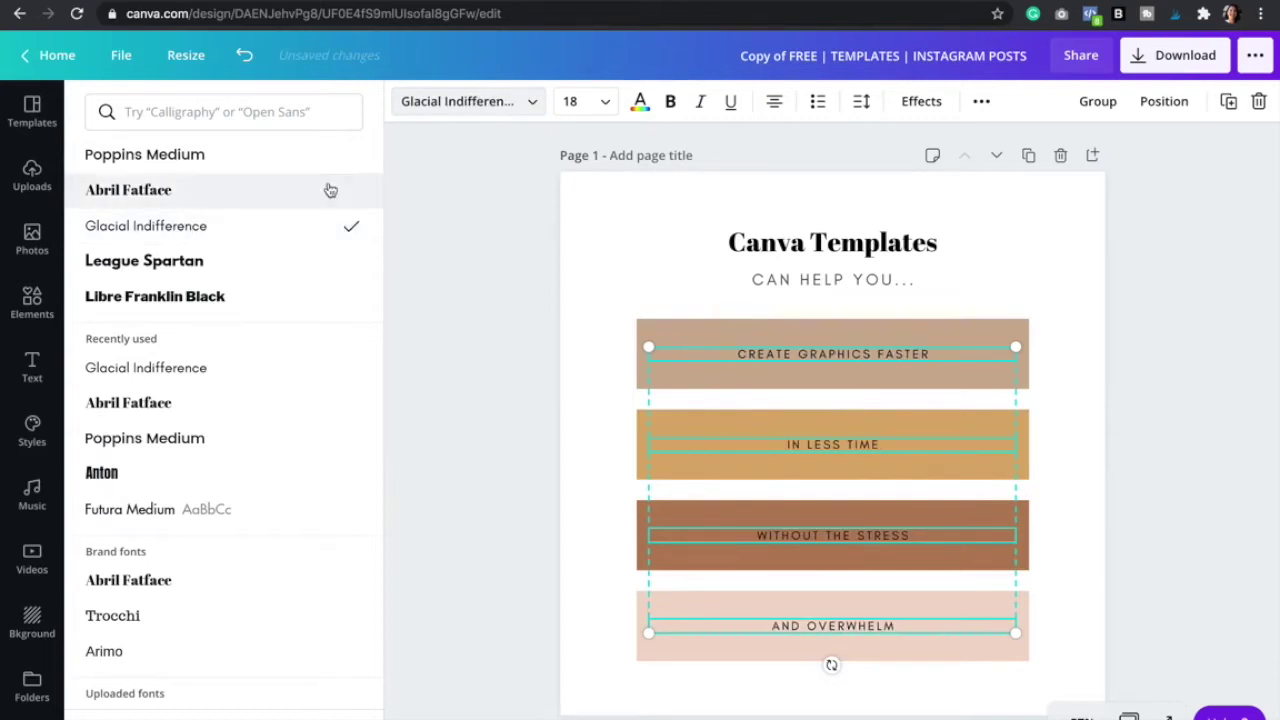
click(585, 101)
click(597, 424)
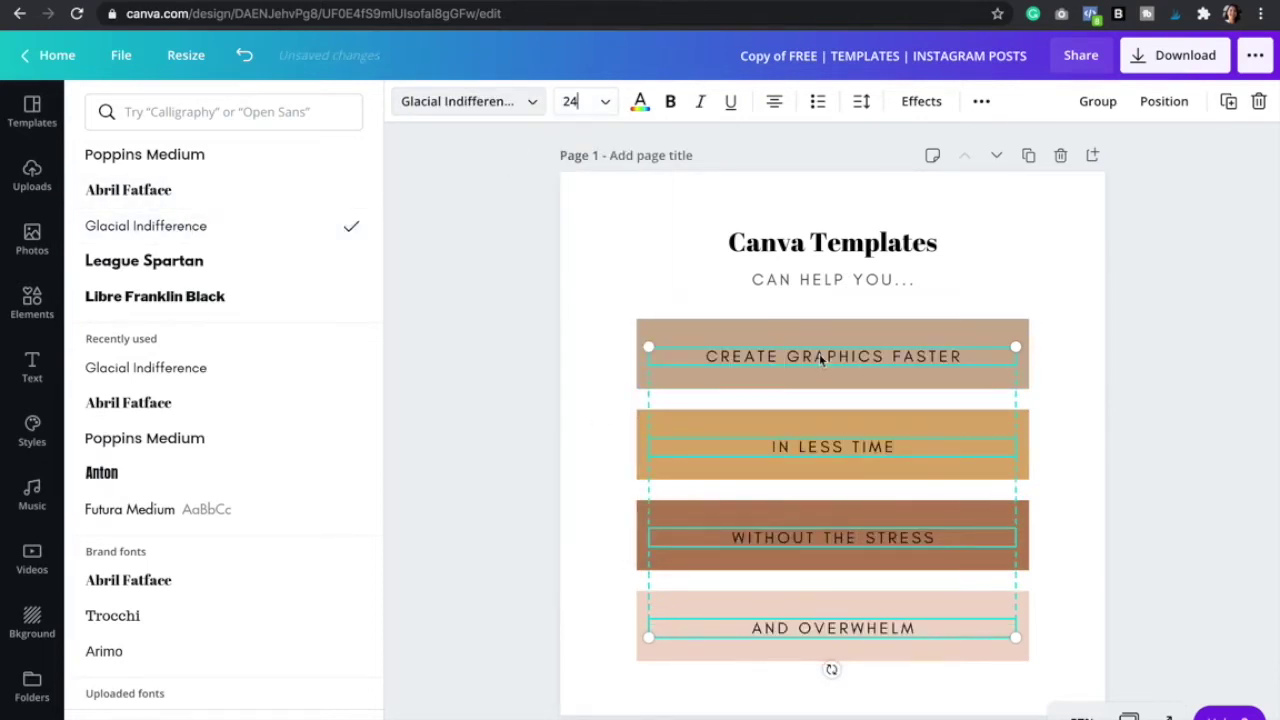
Step: Deselect the captions and move down to Page 2
click(586, 297)
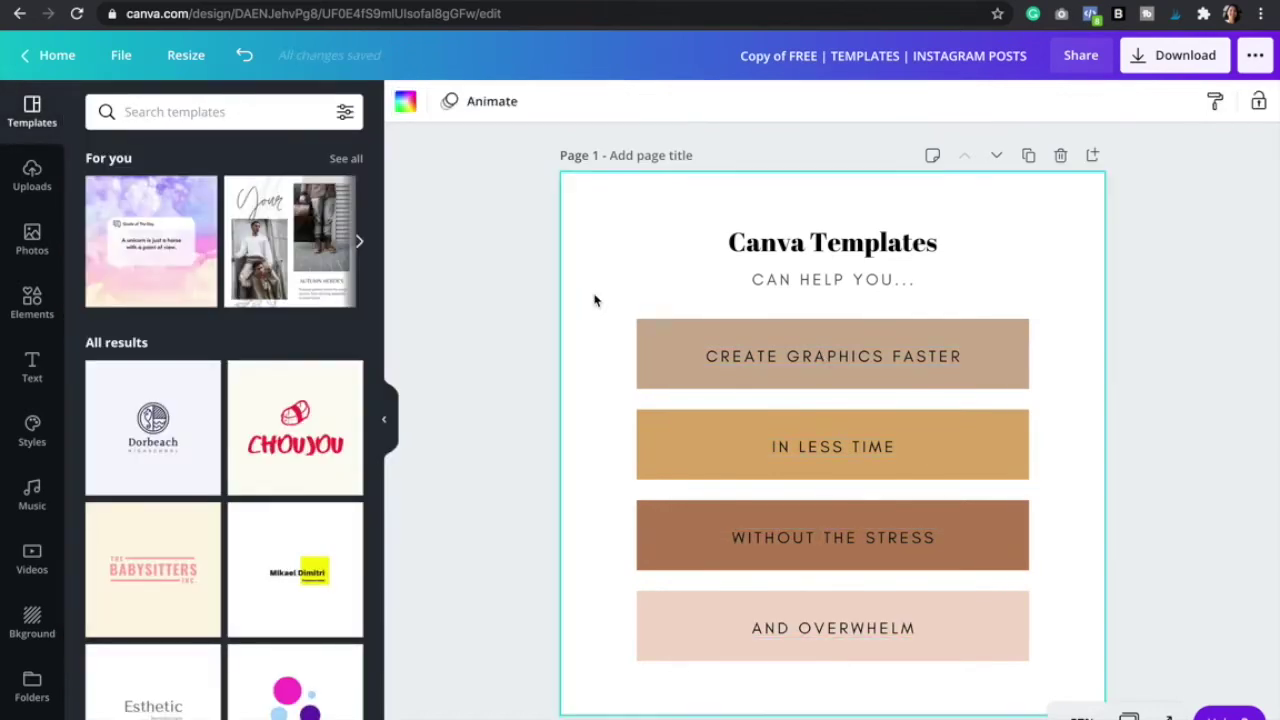
click(634, 337)
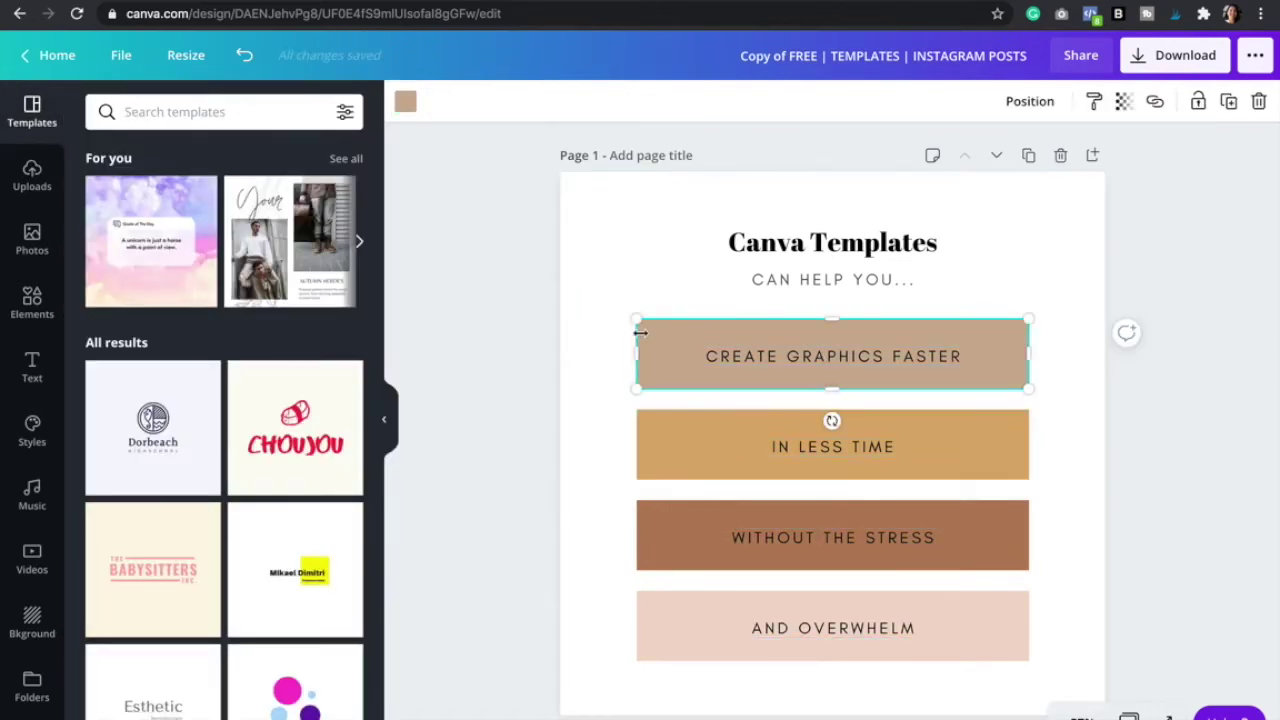
click(584, 412)
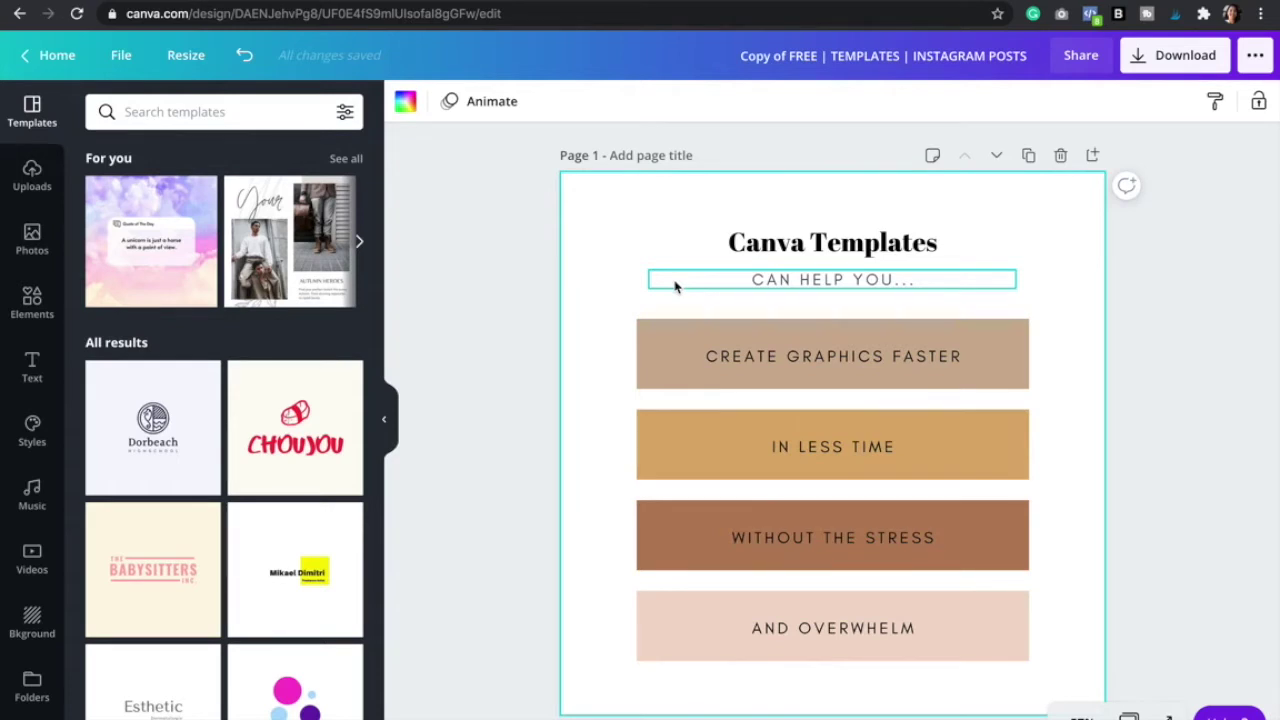
scroll(823, 443, down, 6)
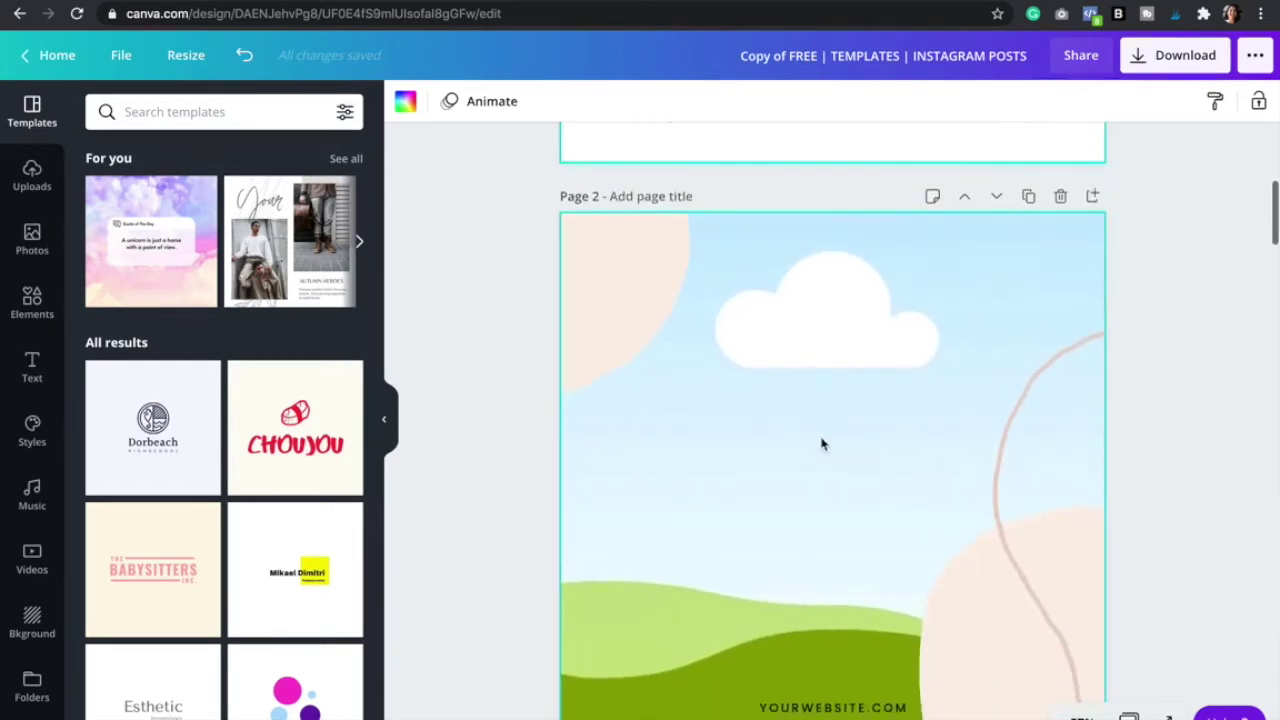
Step: Recolour Page 2's beige decorative shape to the gold document colour
scroll(783, 353, down, 8)
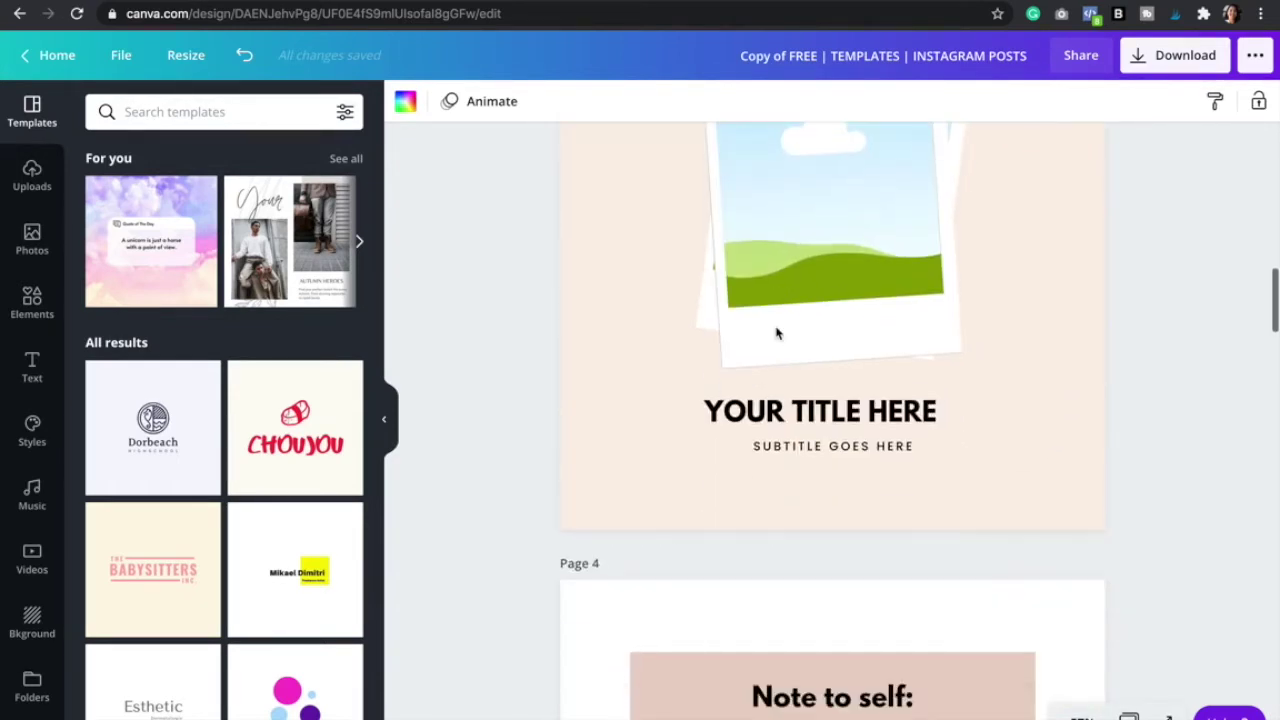
scroll(777, 333, up, 7)
scroll(777, 332, up, 2)
scroll(777, 331, down, 1)
click(637, 280)
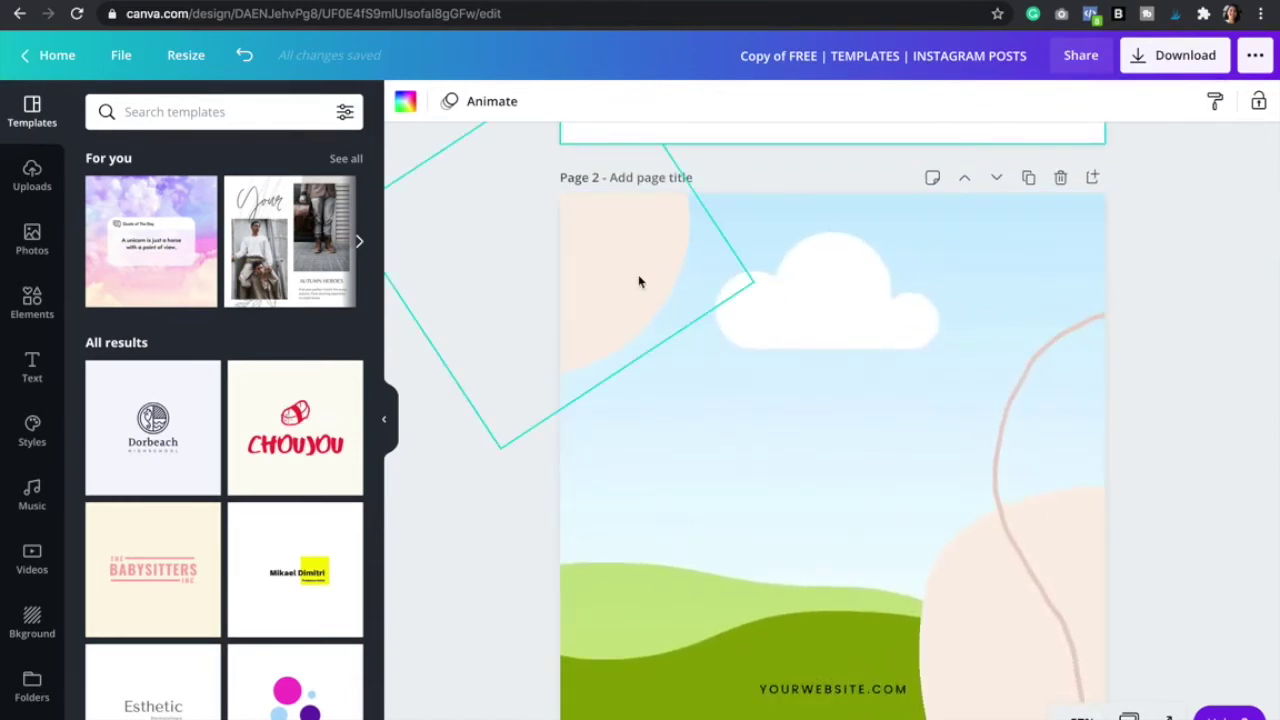
click(405, 102)
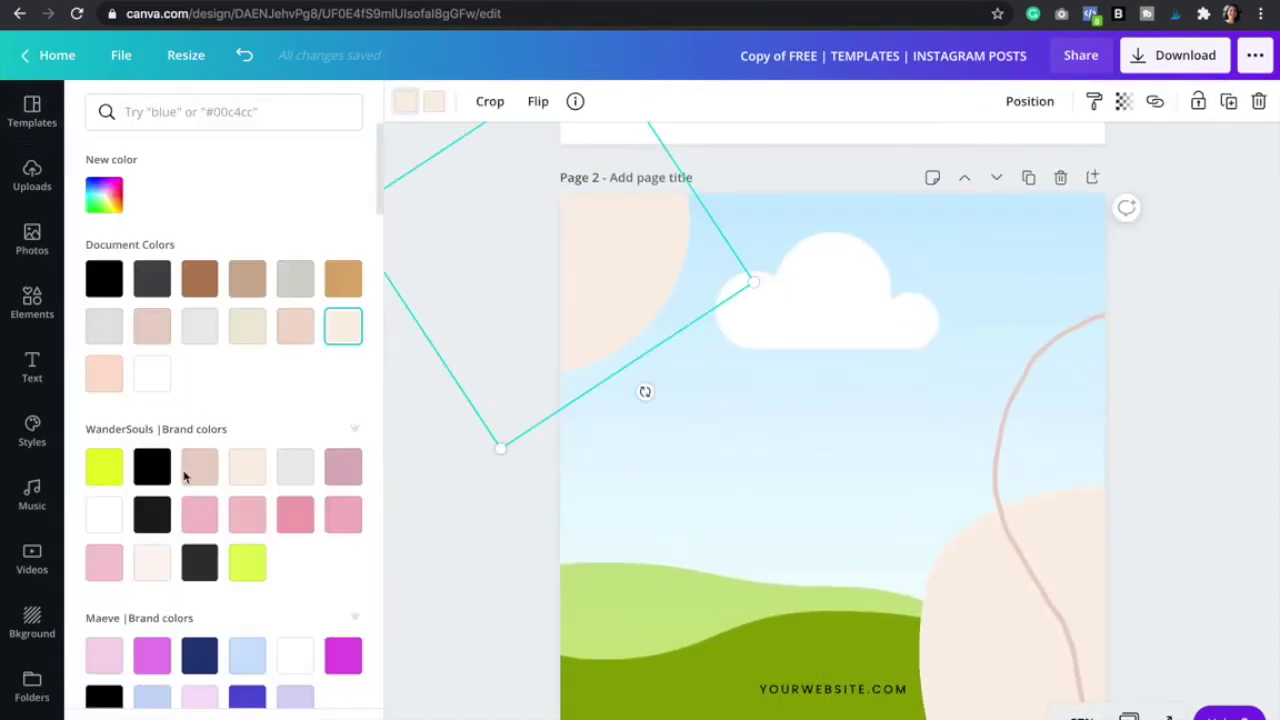
click(342, 283)
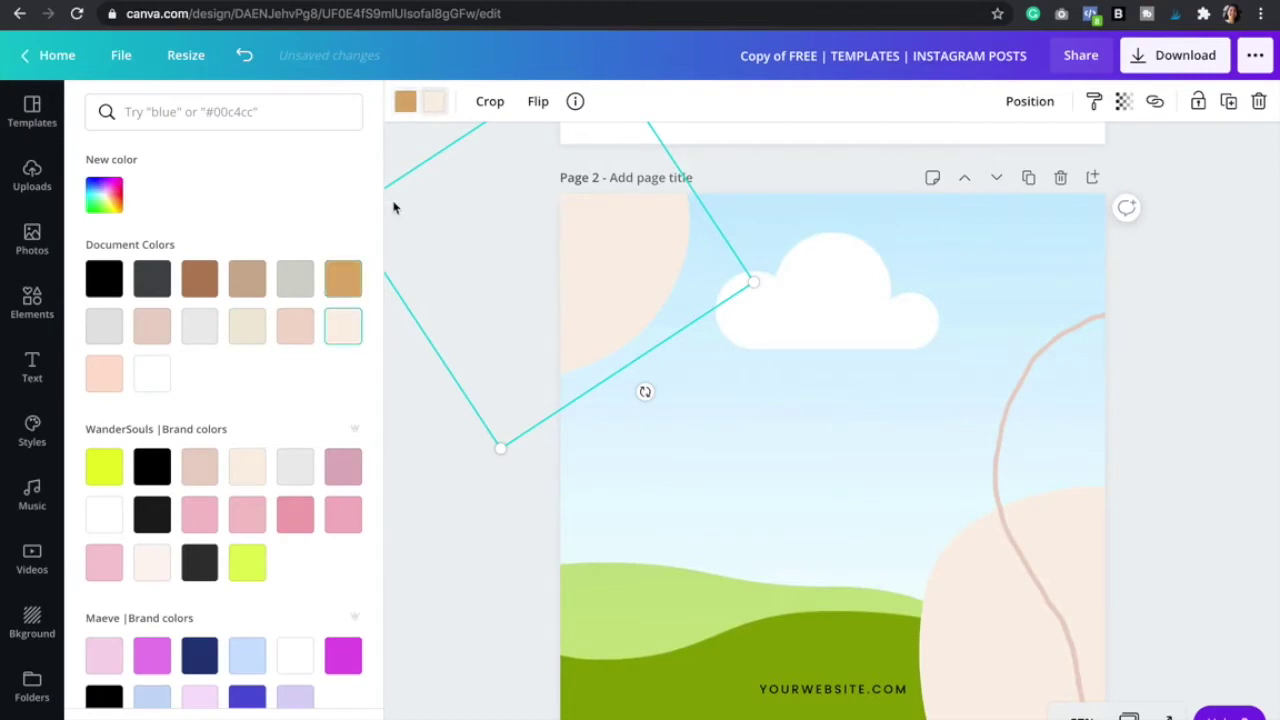
Step: Select the wavy line and YOURWEBSITE.COM text, then bring up the Photos library
click(1049, 471)
scroll(900, 560, down, 1)
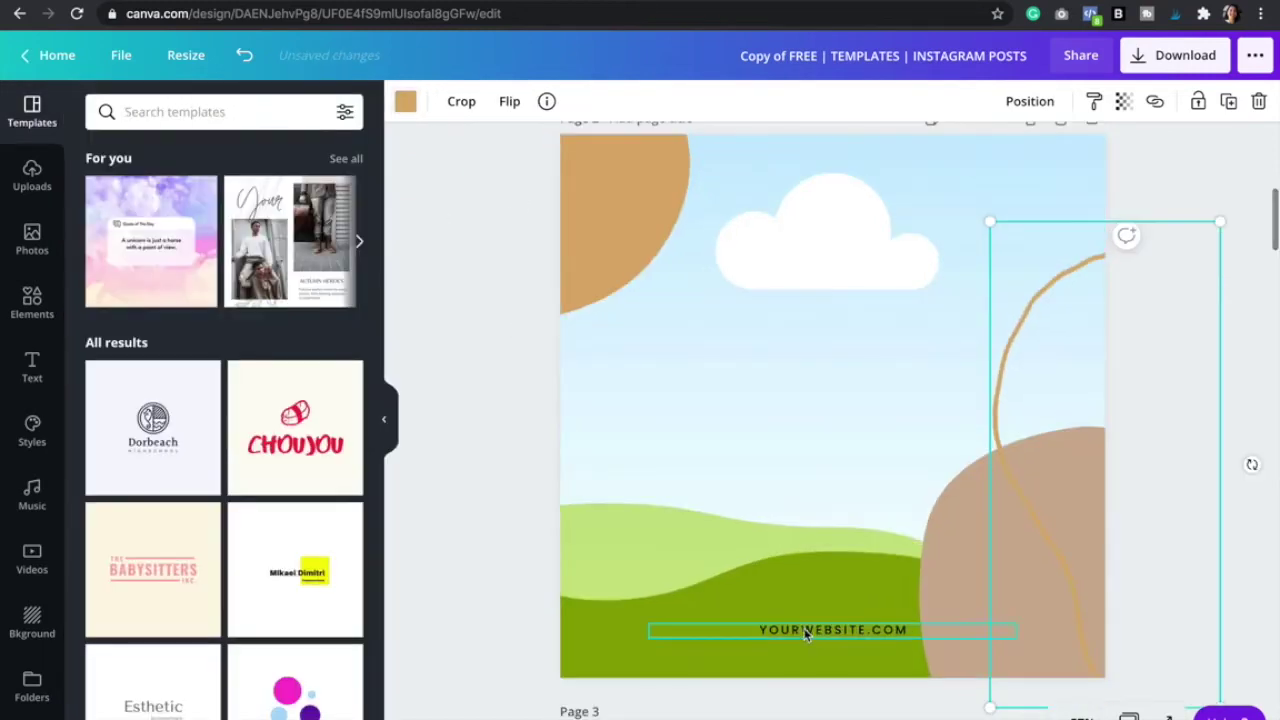
double_click(803, 628)
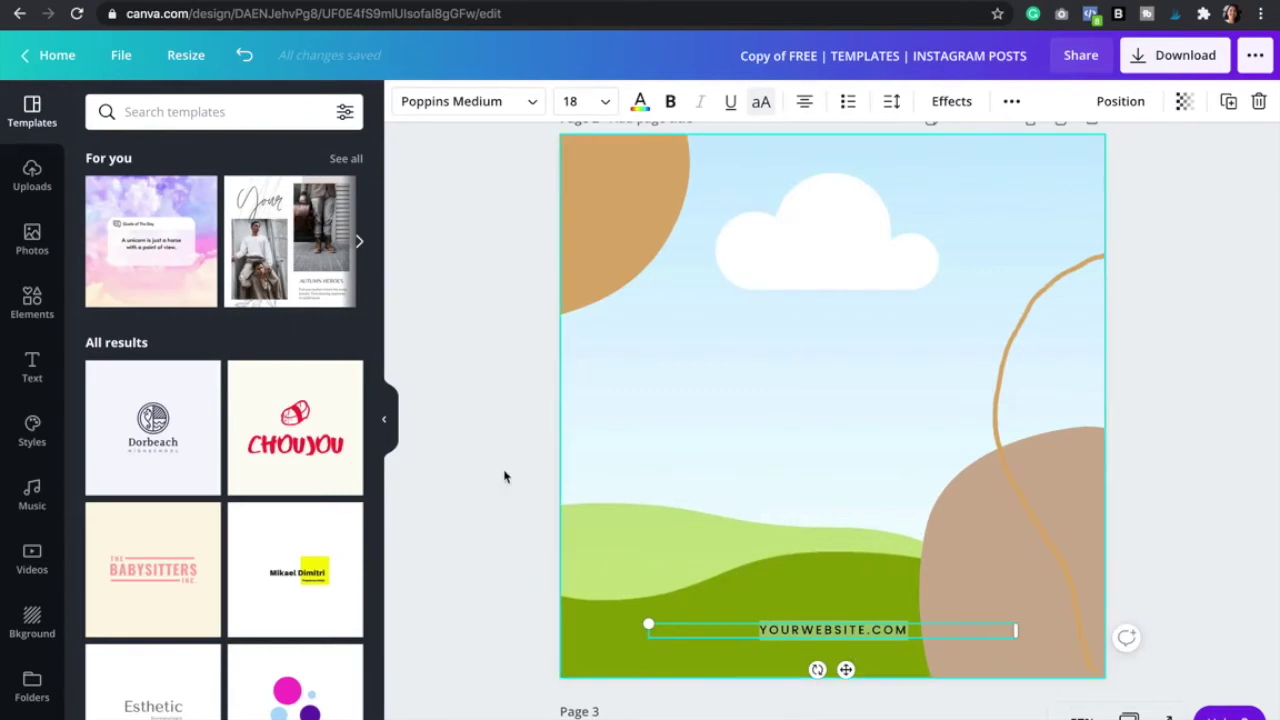
click(457, 370)
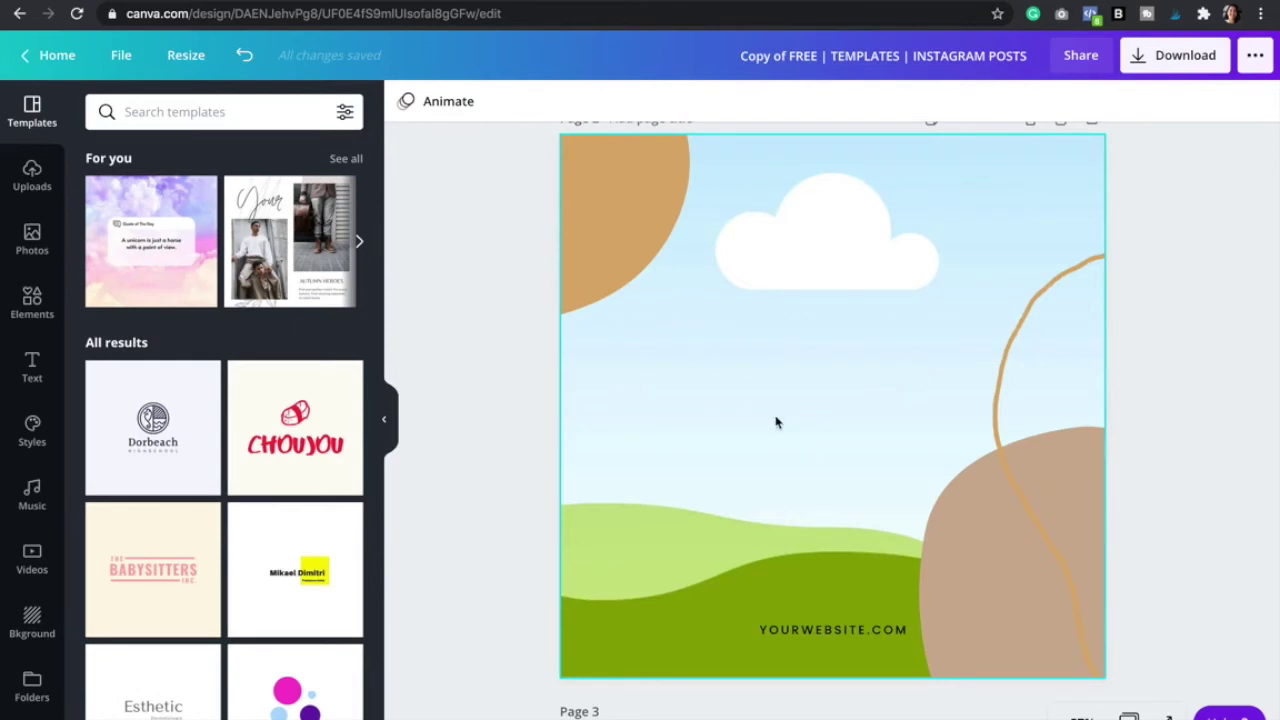
click(42, 233)
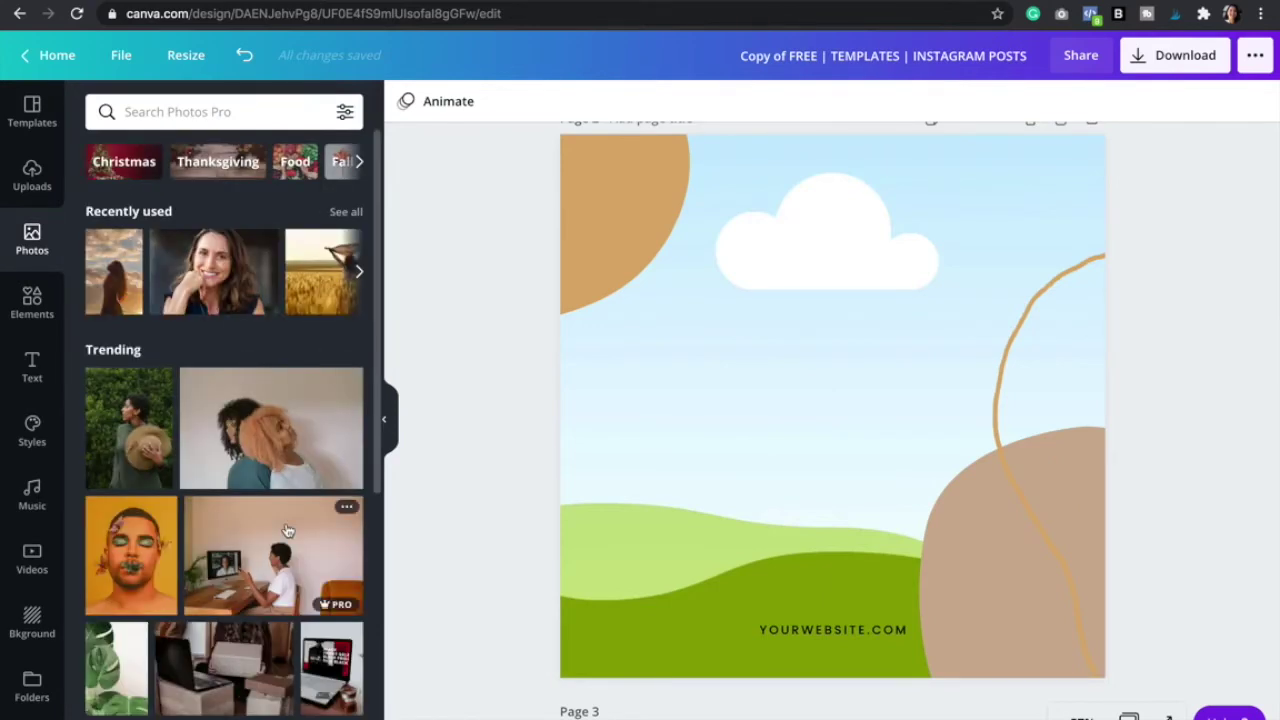
Step: Make the uploaded photo of the woman in a yellow top page 2's background
scroll(287, 530, down, 5)
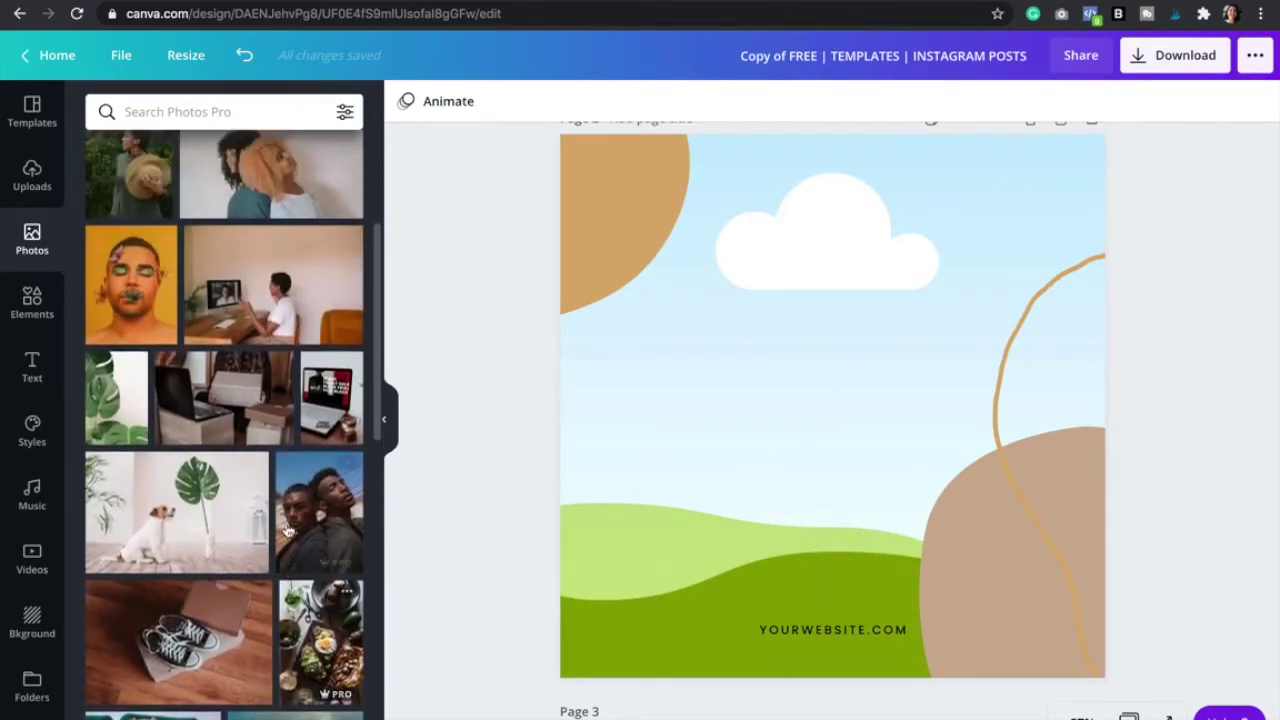
scroll(287, 530, up, 5)
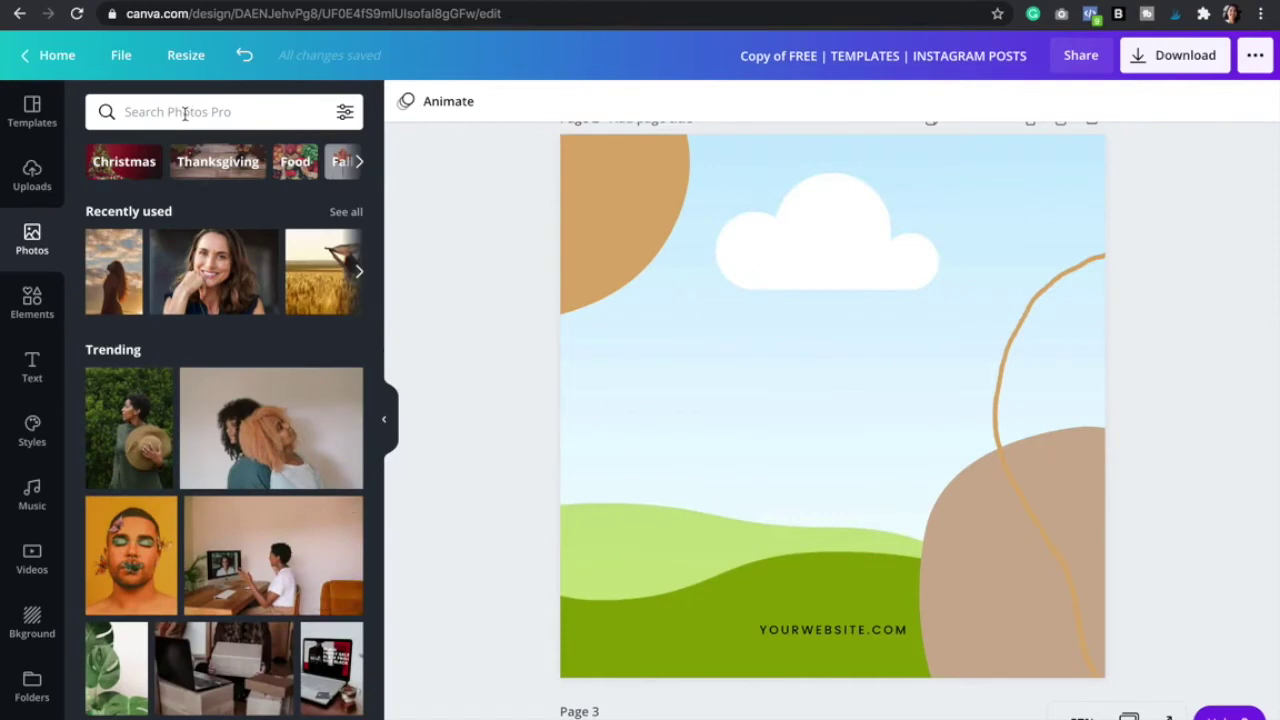
click(32, 175)
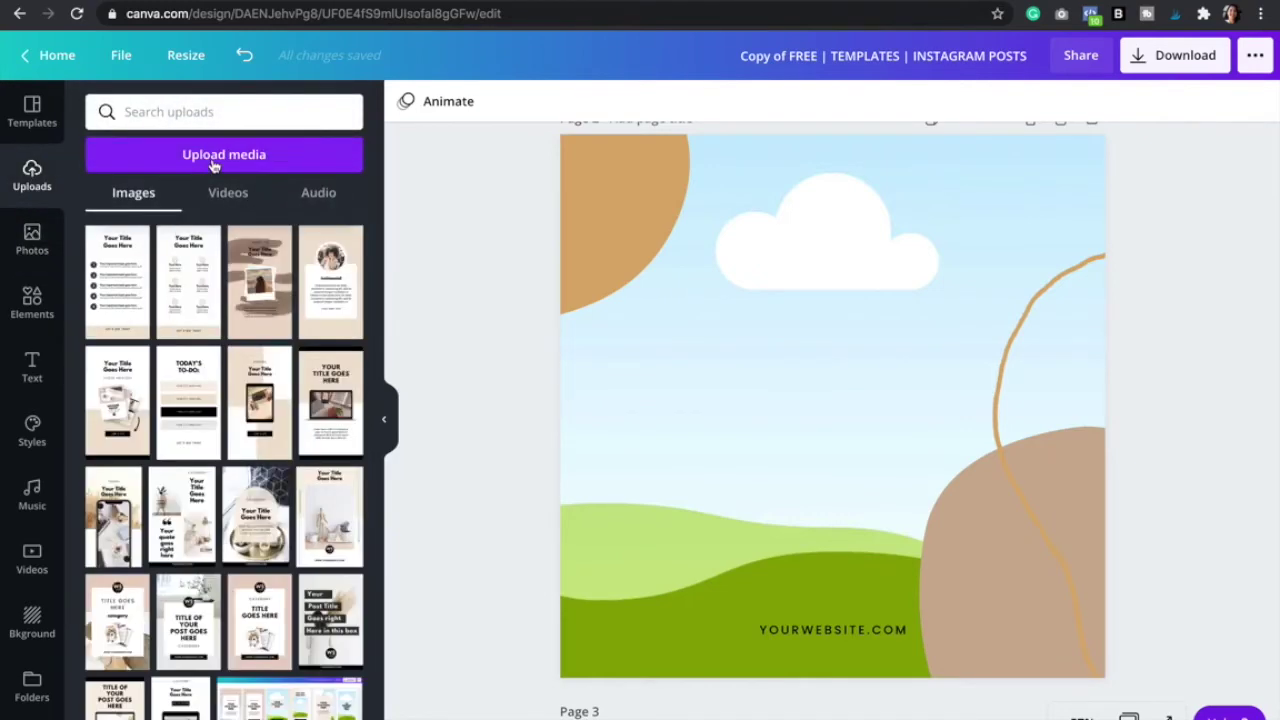
click(214, 160)
click(113, 212)
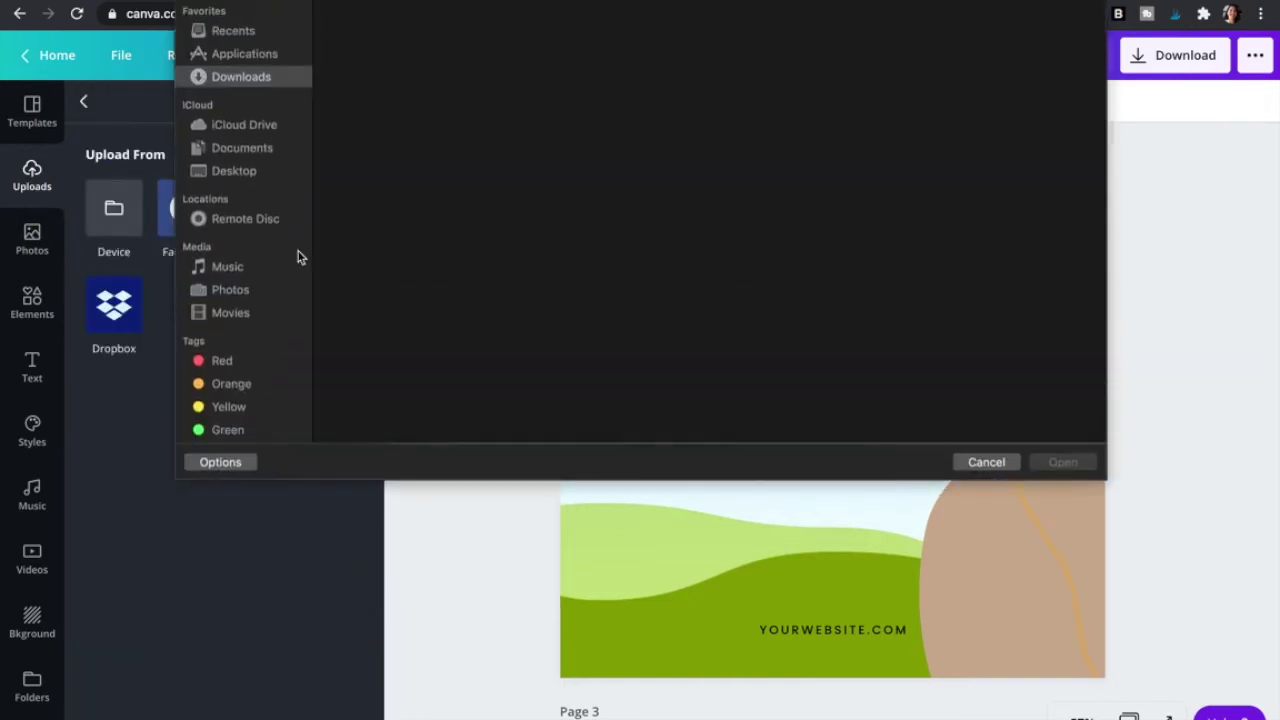
key(Escape)
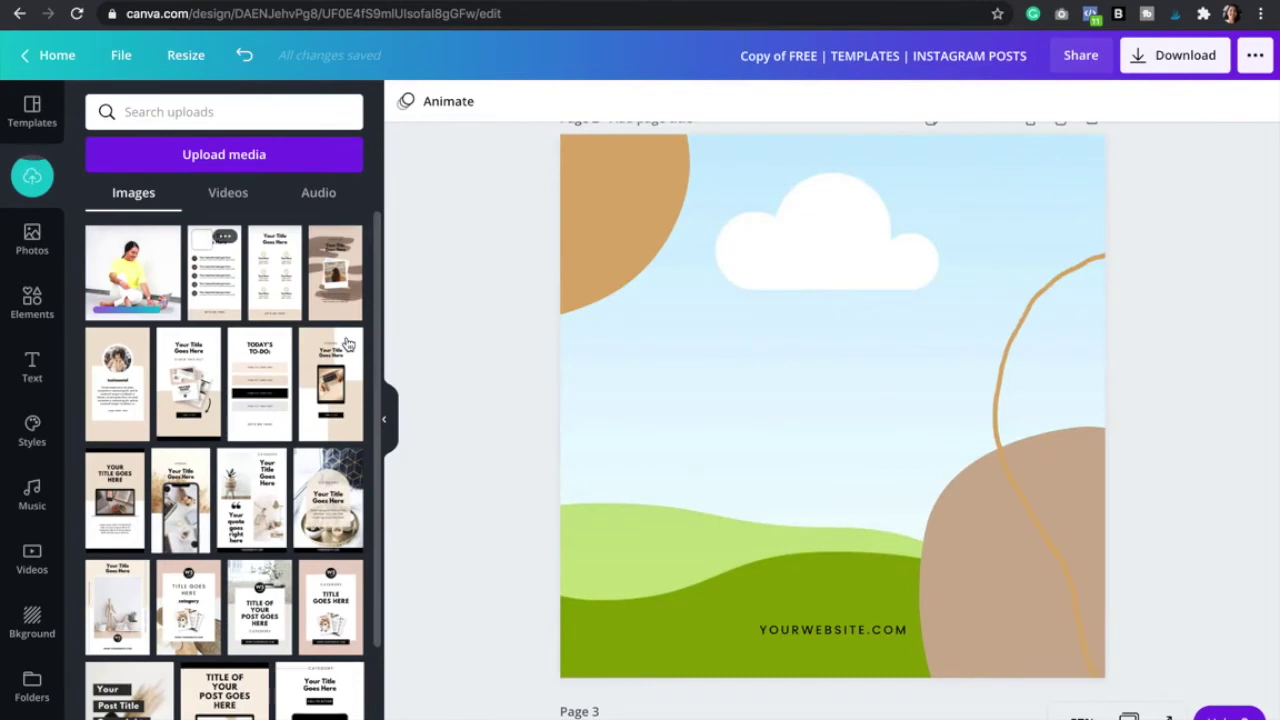
mouse_move(348, 344)
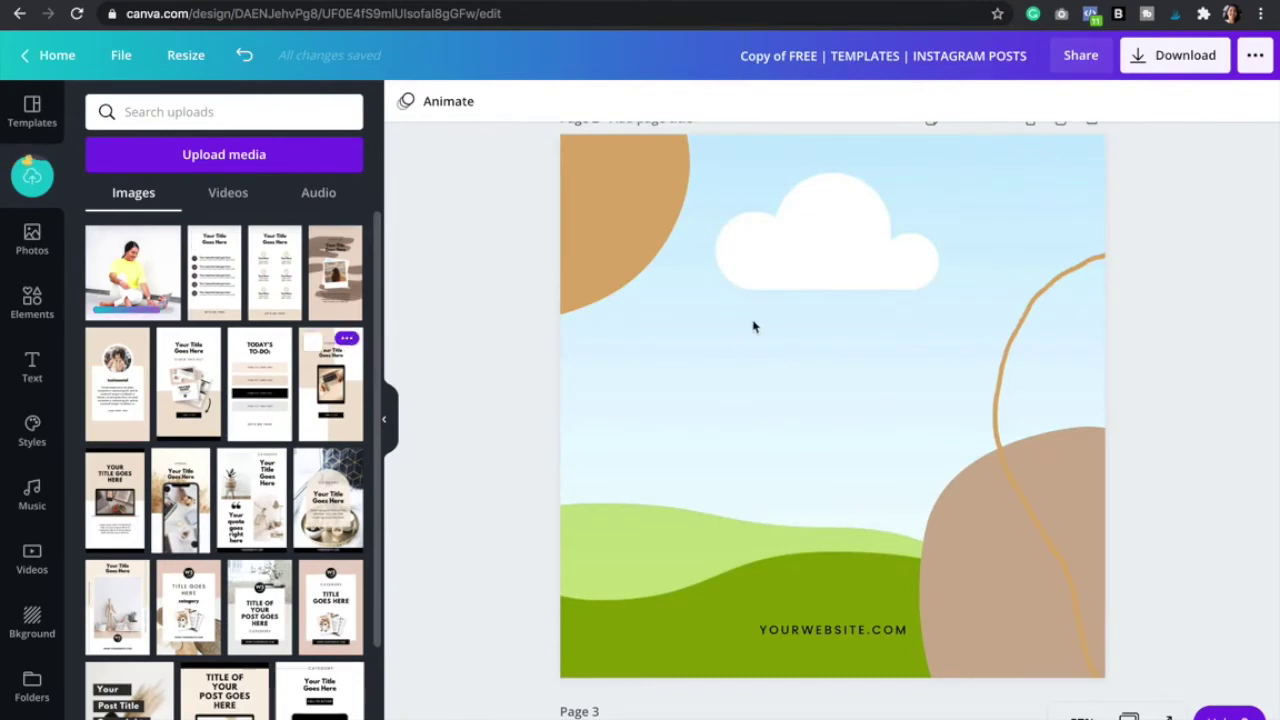
drag(125, 263, 755, 332)
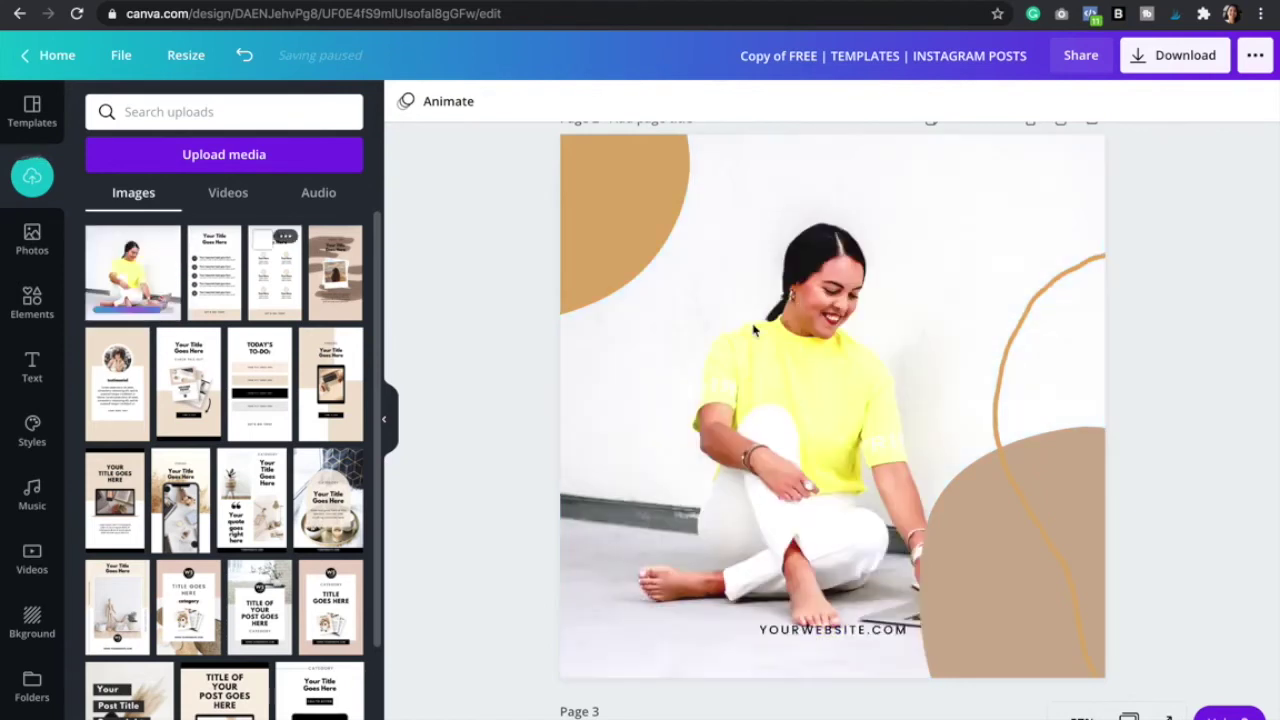
scroll(817, 461, down, 2)
Step: Place the desk video-call photo in page 3's front polaroid, enlarged and cropped to fit
scroll(817, 461, down, 5)
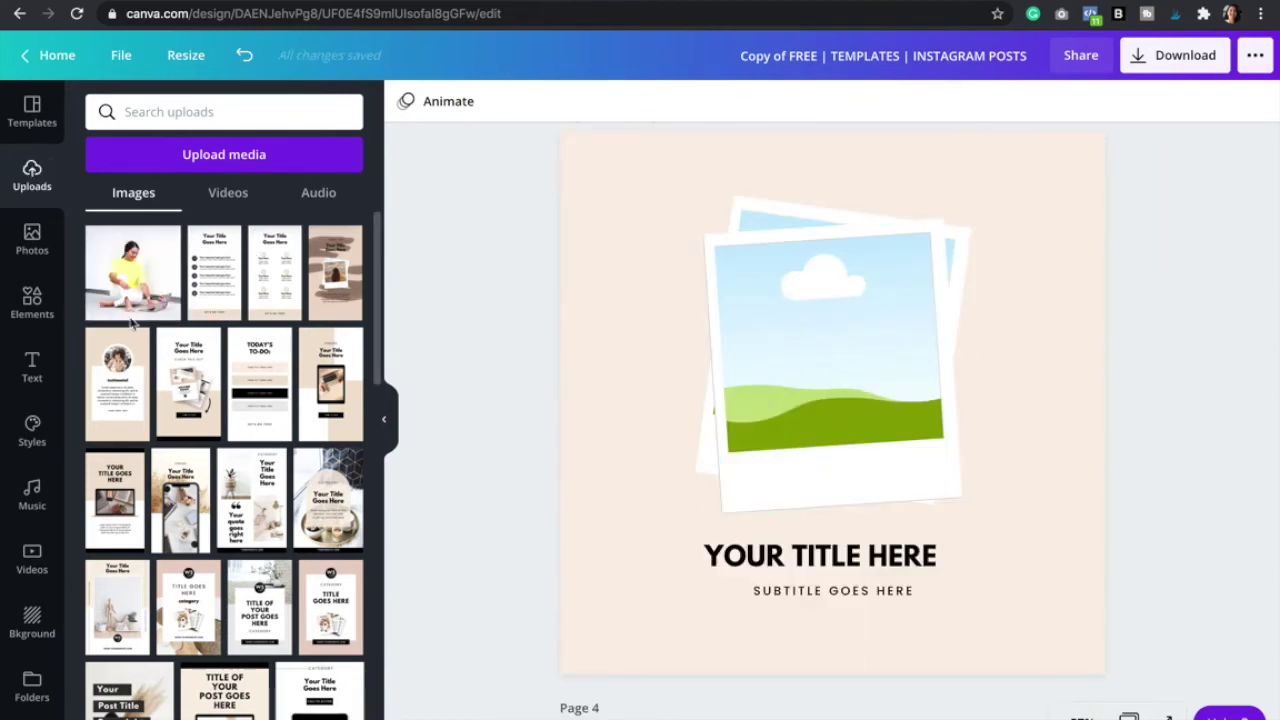
click(37, 246)
scroll(224, 420, down, 3)
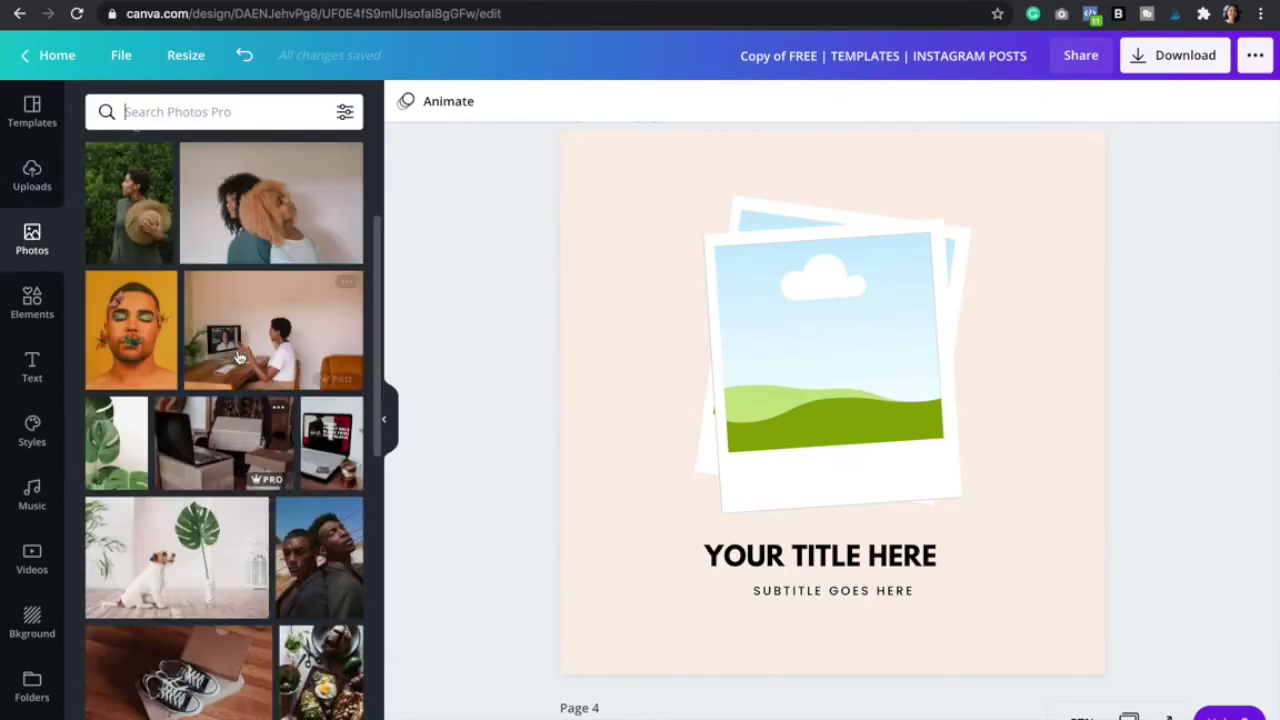
drag(280, 340, 800, 319)
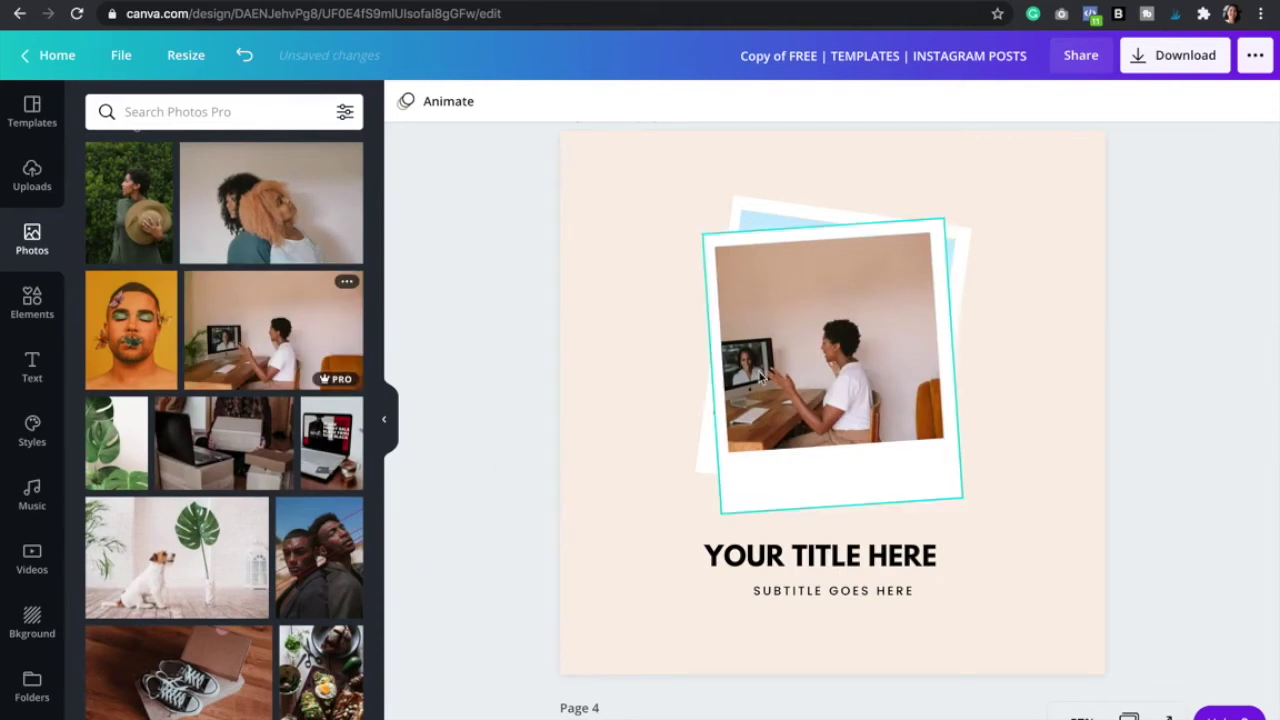
double_click(830, 287)
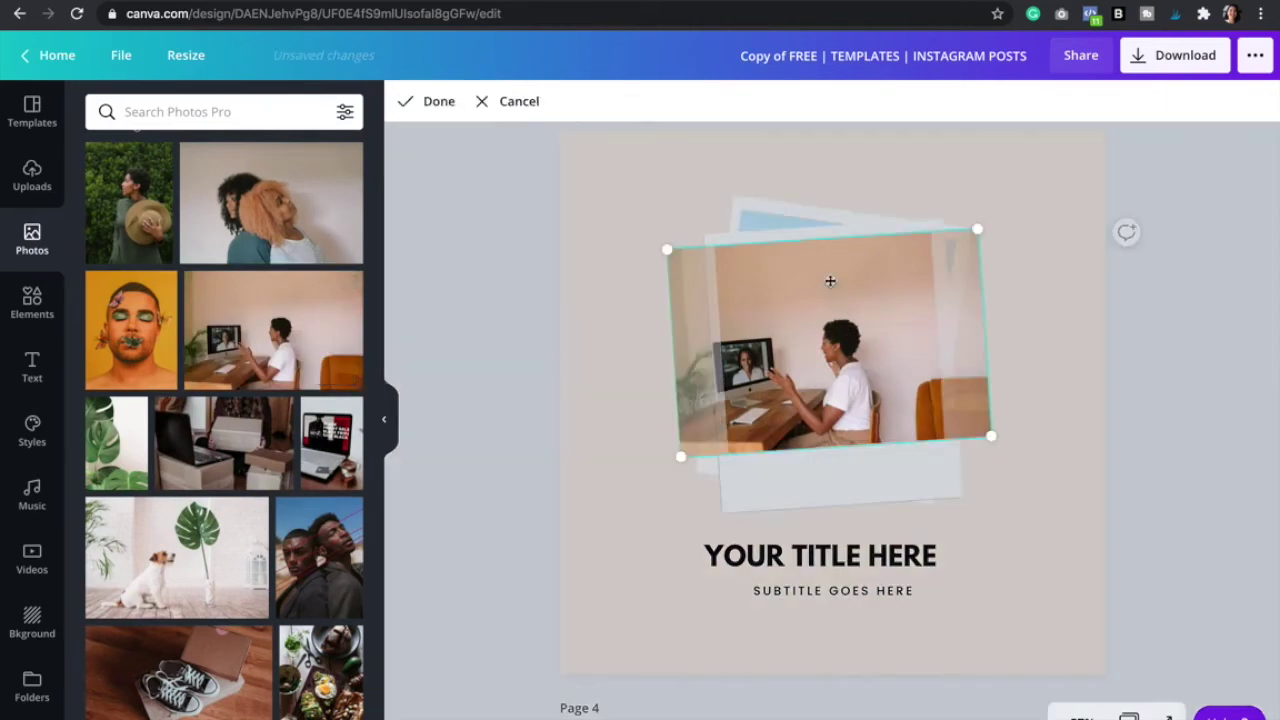
drag(800, 306, 813, 309)
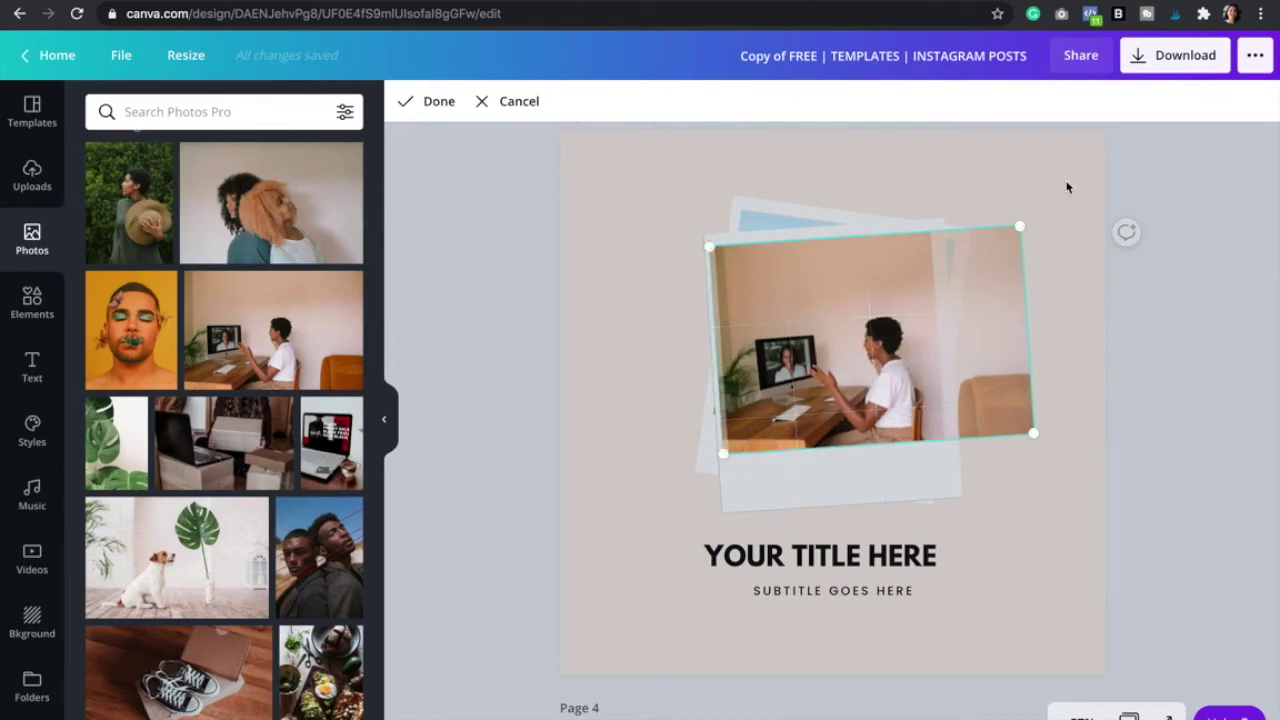
drag(1019, 226, 1094, 169)
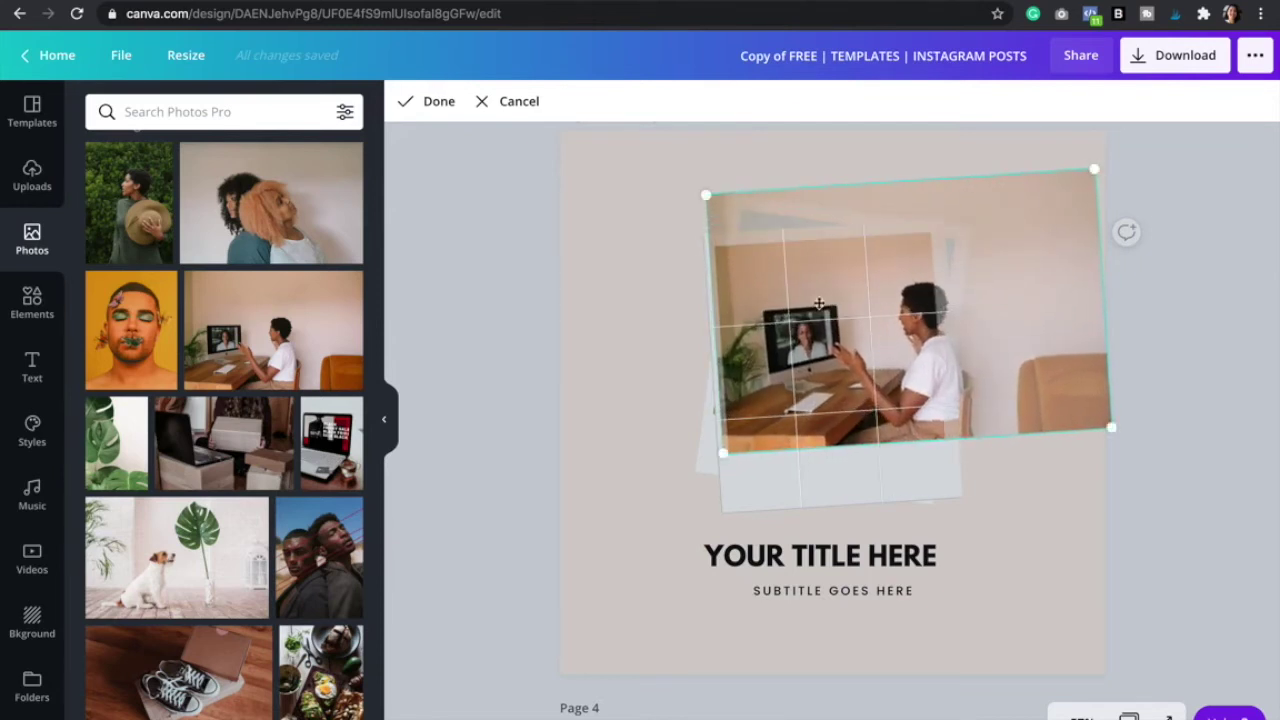
drag(818, 303, 790, 304)
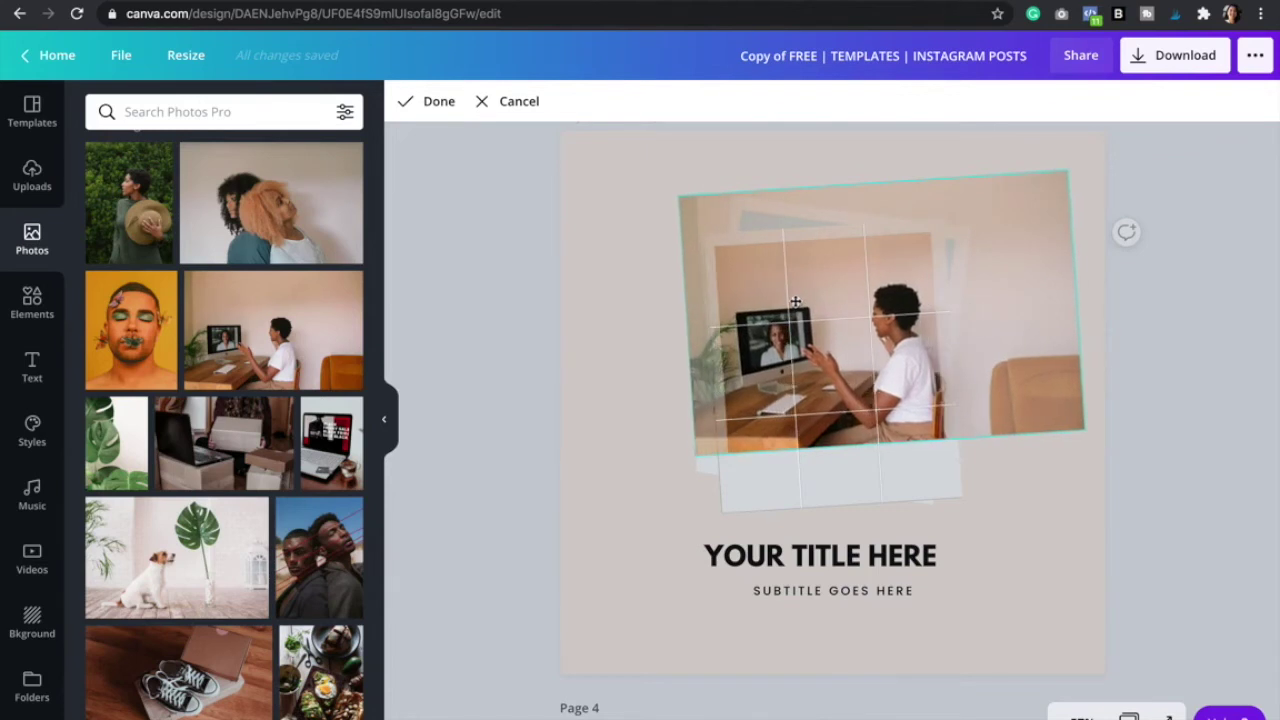
click(1163, 346)
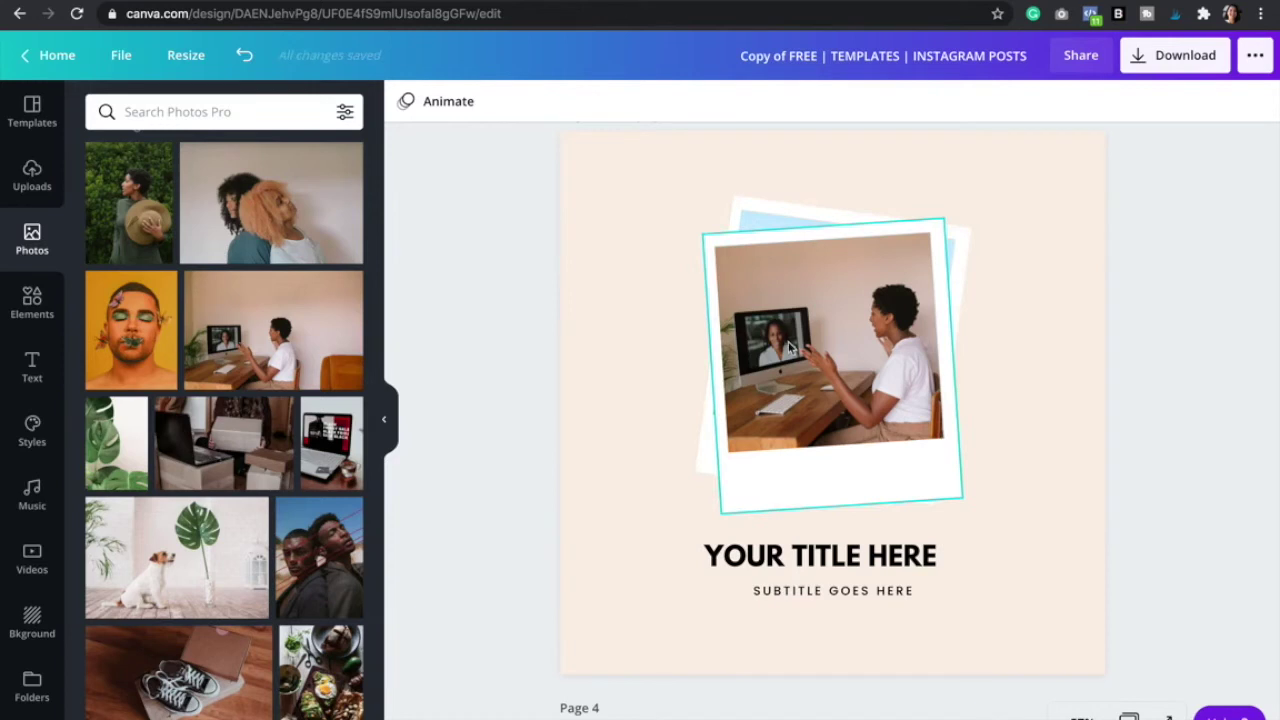
Step: Fill page 3's back polaroid with the green leaf photo
drag(116, 443, 955, 300)
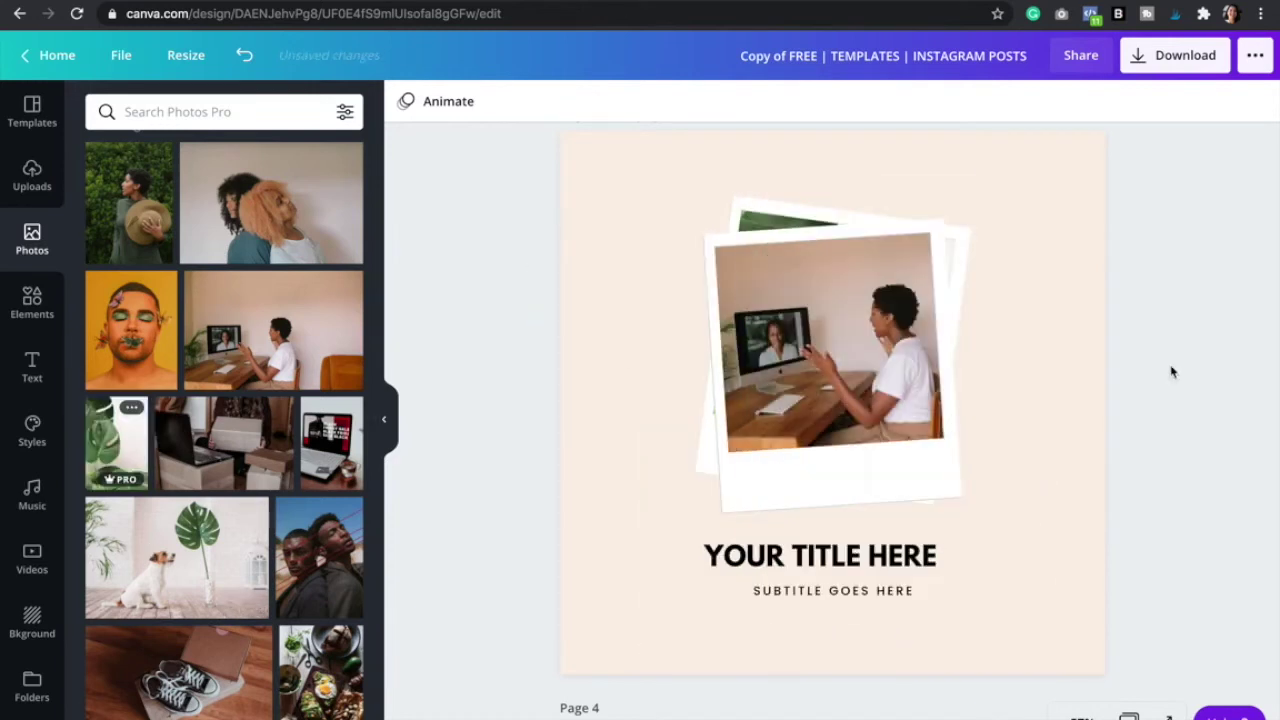
scroll(869, 563, down, 1)
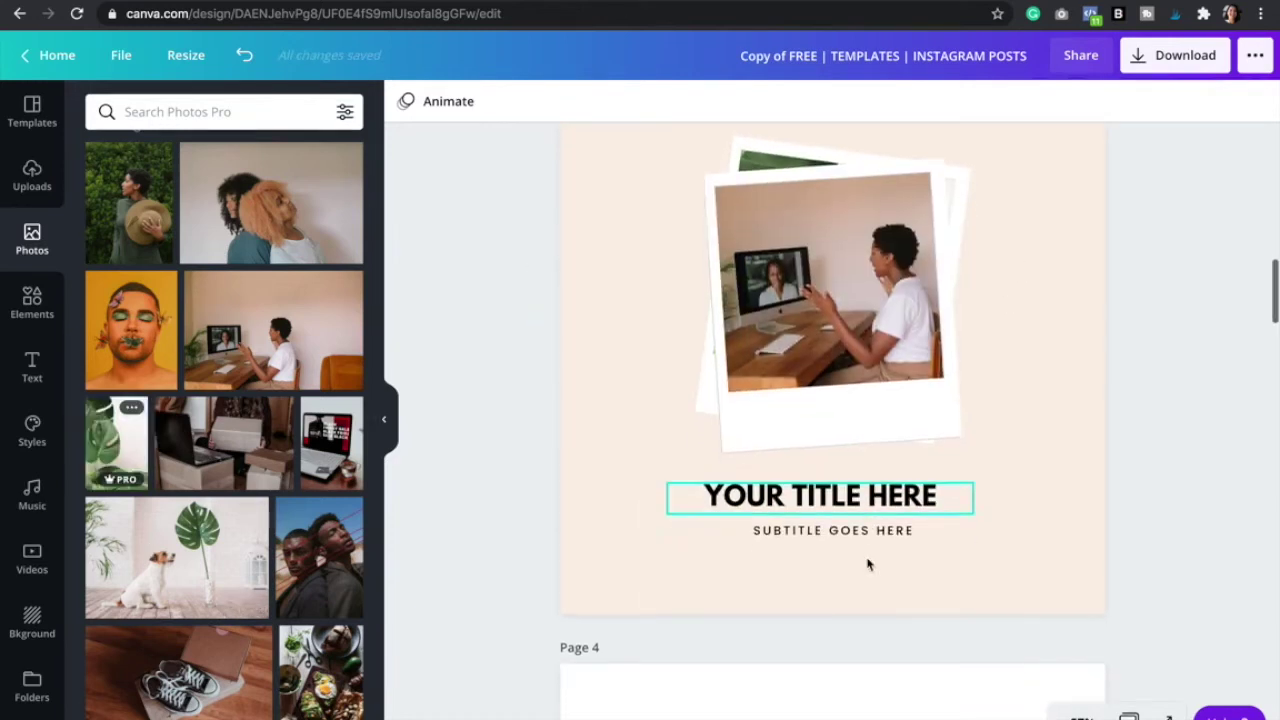
click(820, 495)
click(777, 530)
click(777, 528)
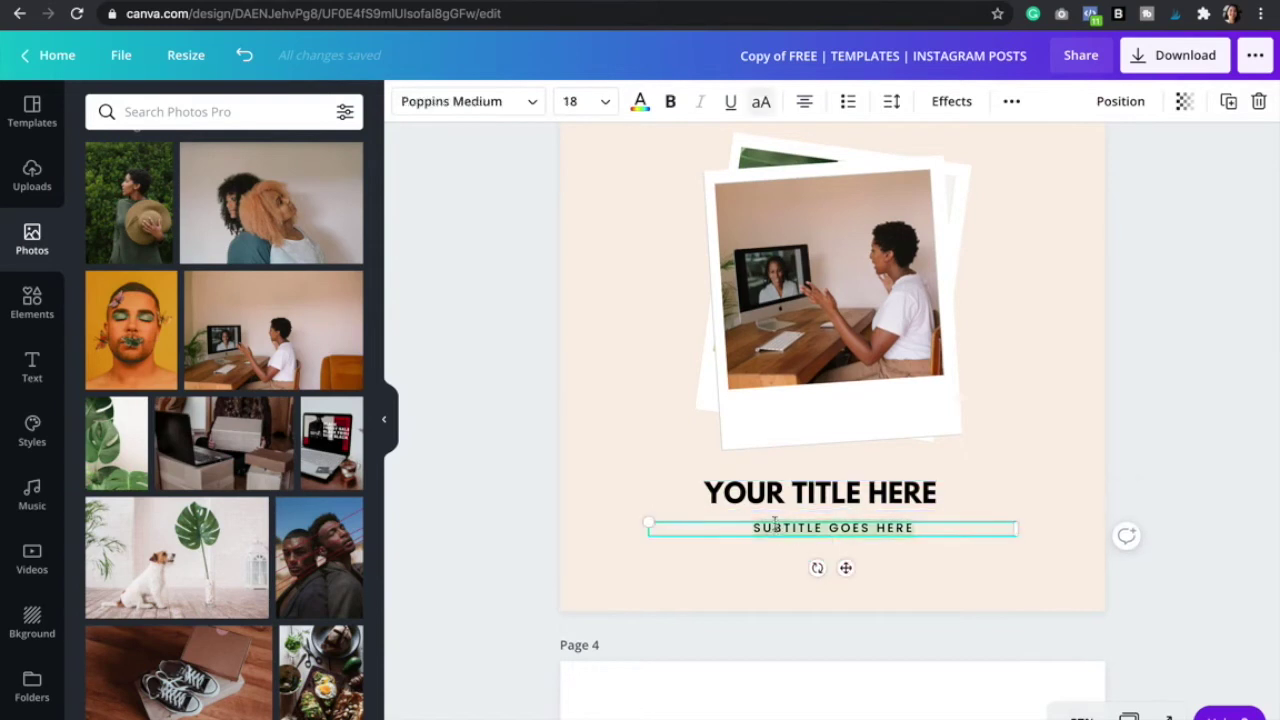
click(1018, 404)
scroll(1018, 404, up, 1)
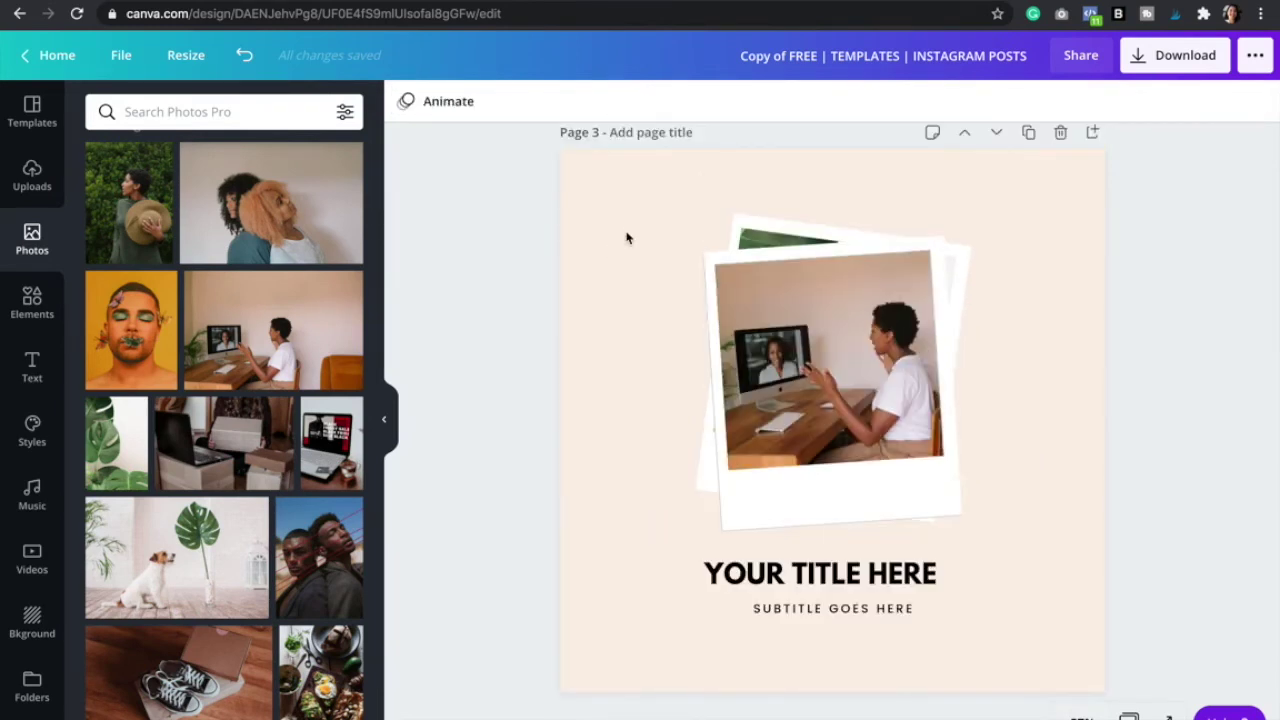
Step: Change page 3's background colour to tan
click(594, 209)
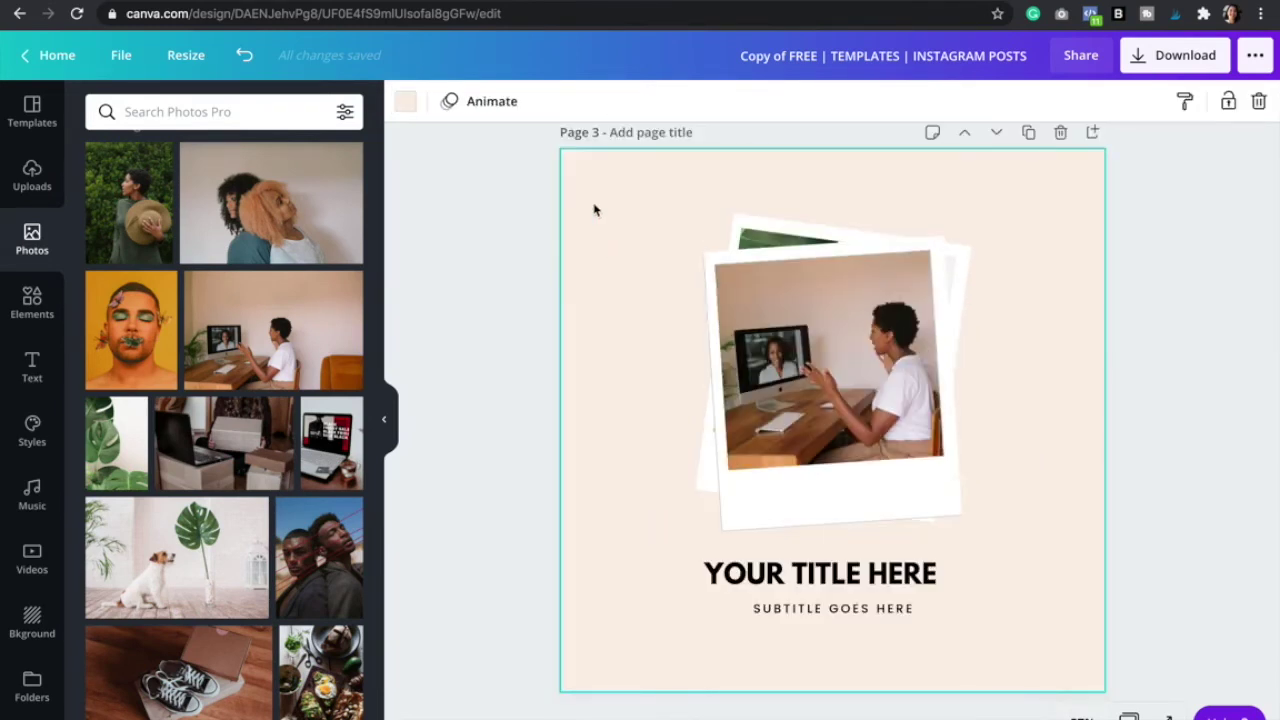
click(400, 106)
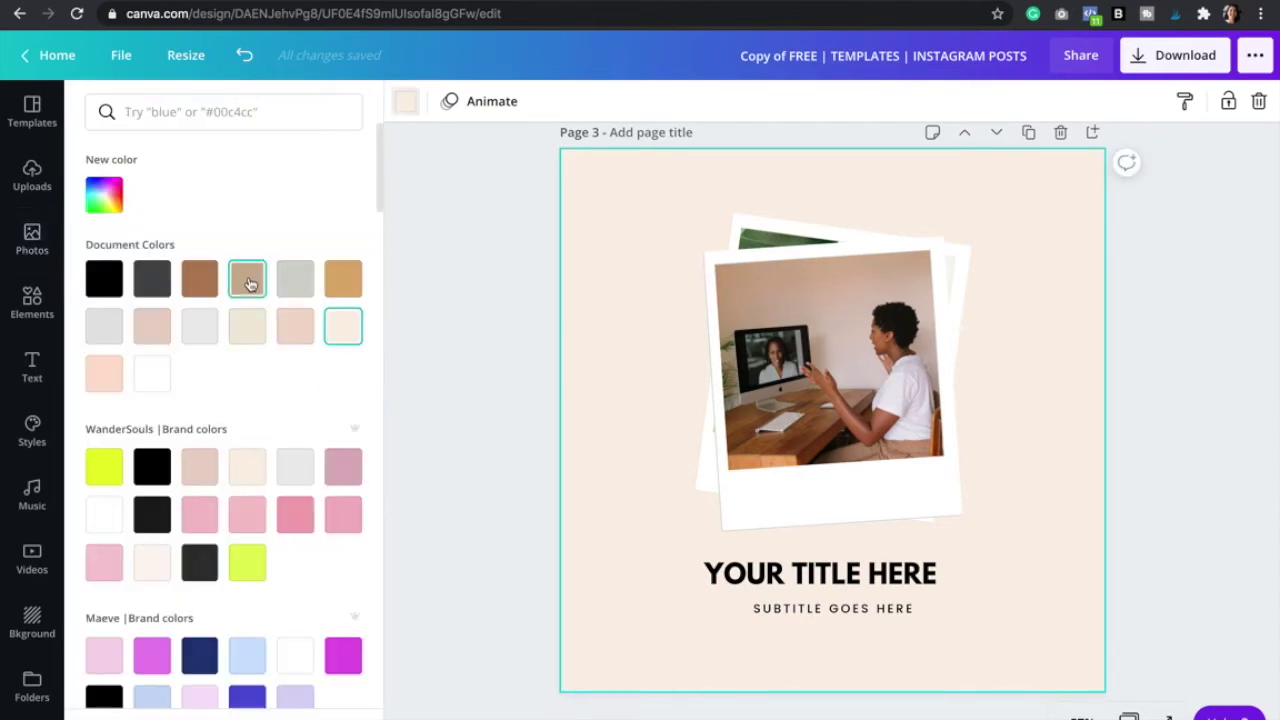
click(250, 284)
Step: Switch page 3's background back to cream and return to Page 1
click(247, 326)
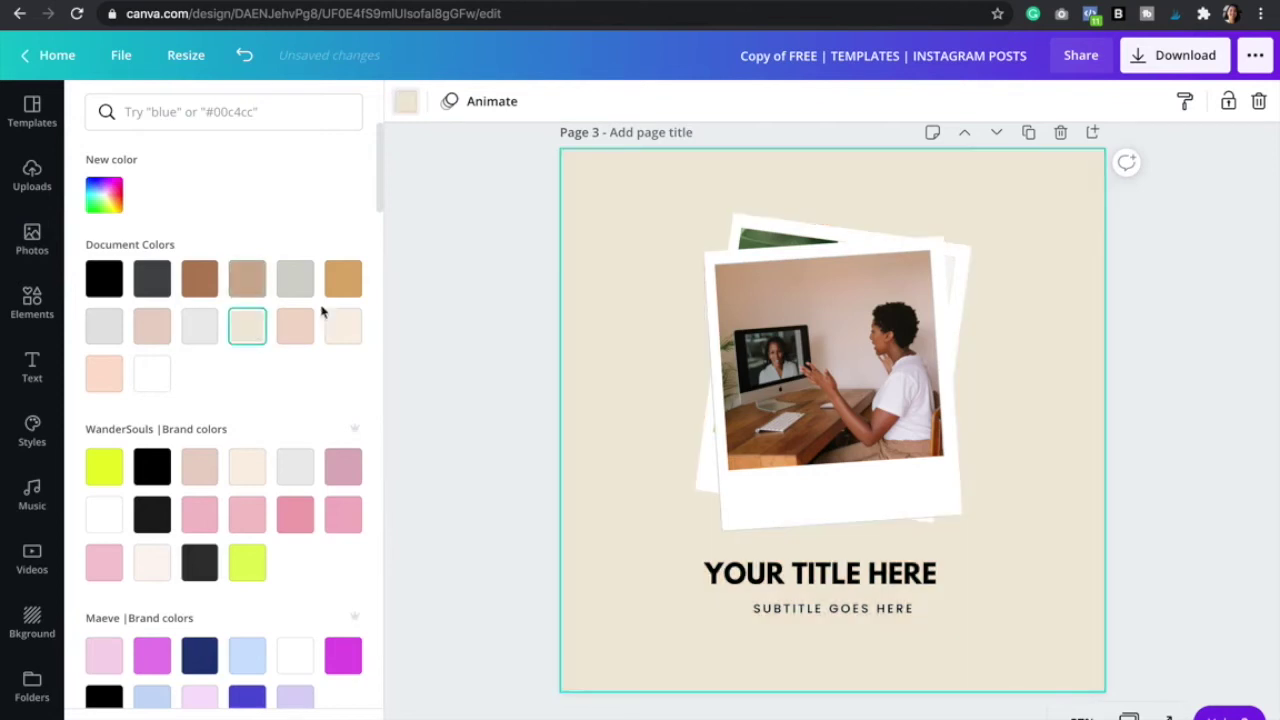
click(1197, 375)
scroll(1065, 515, up, 1)
scroll(1065, 515, down, 10)
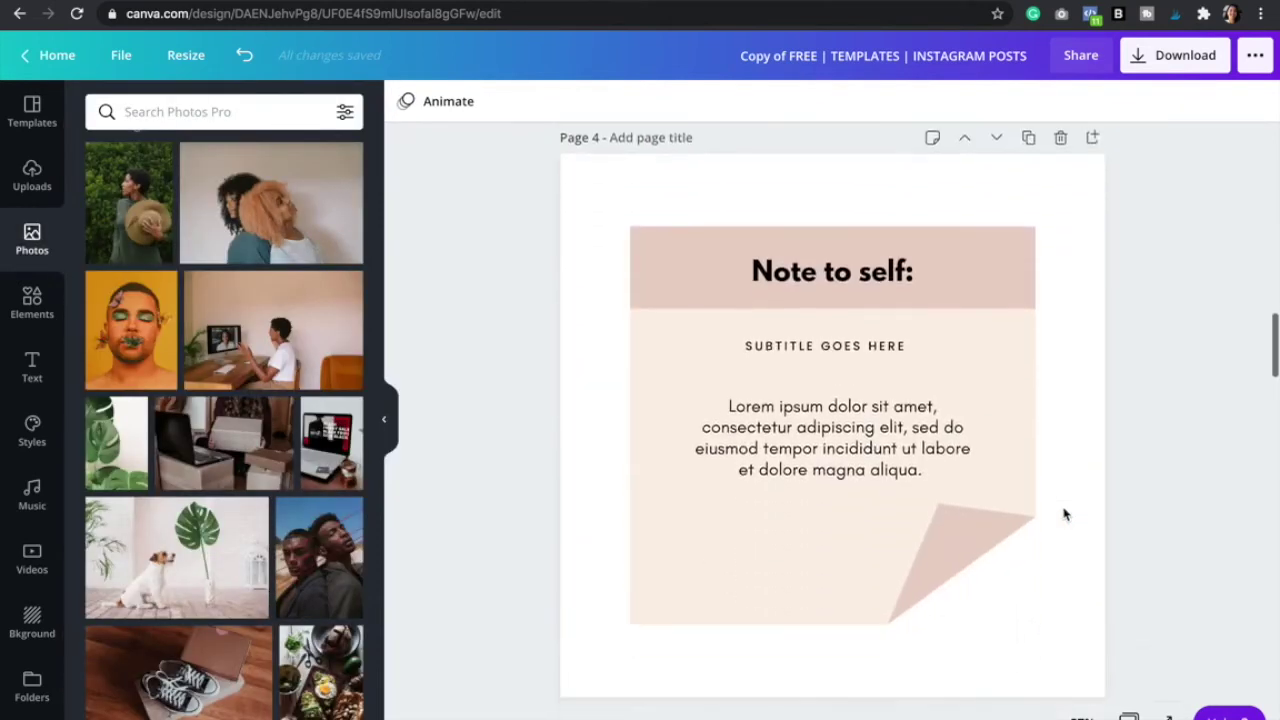
scroll(1065, 515, down, 4)
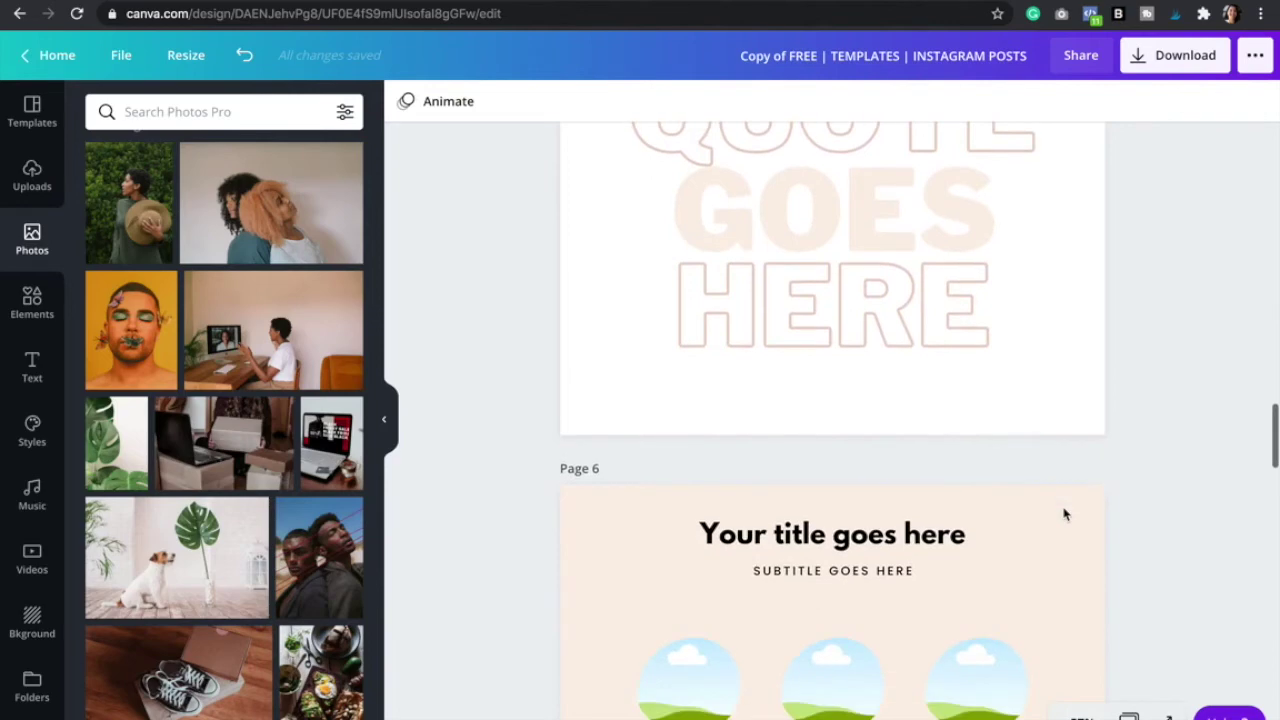
scroll(1065, 515, down, 15)
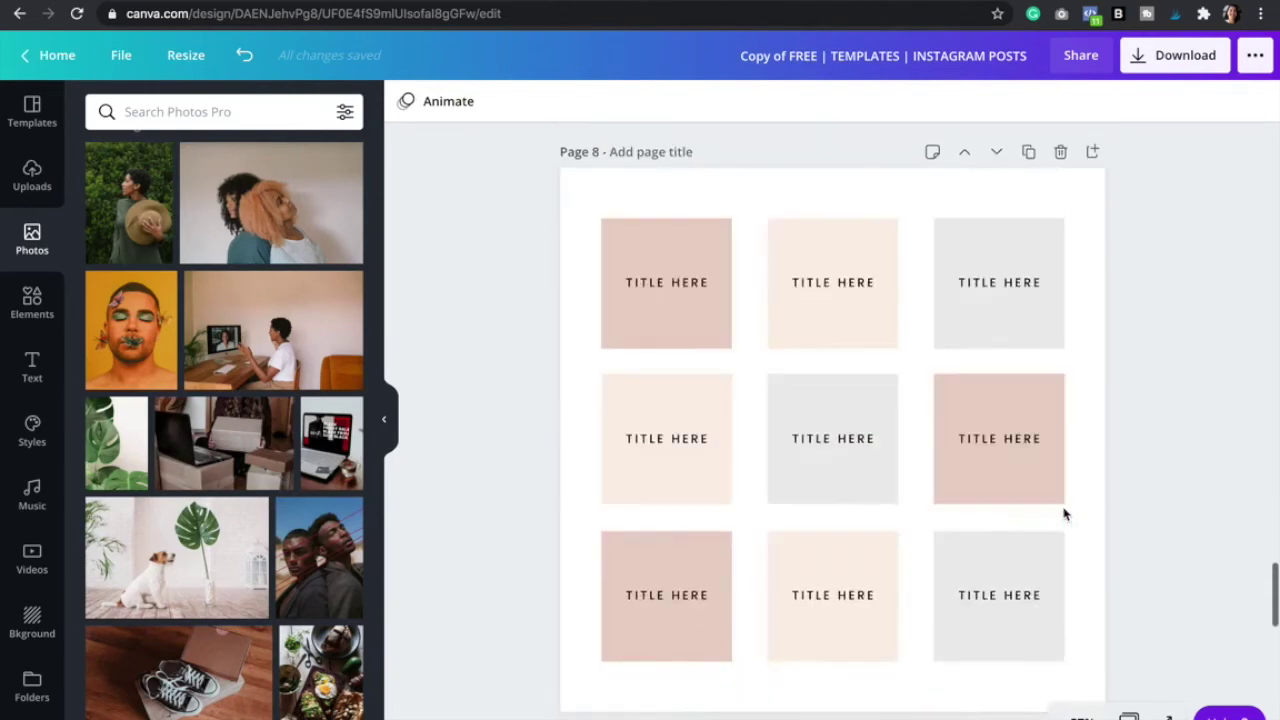
scroll(1065, 515, up, 2)
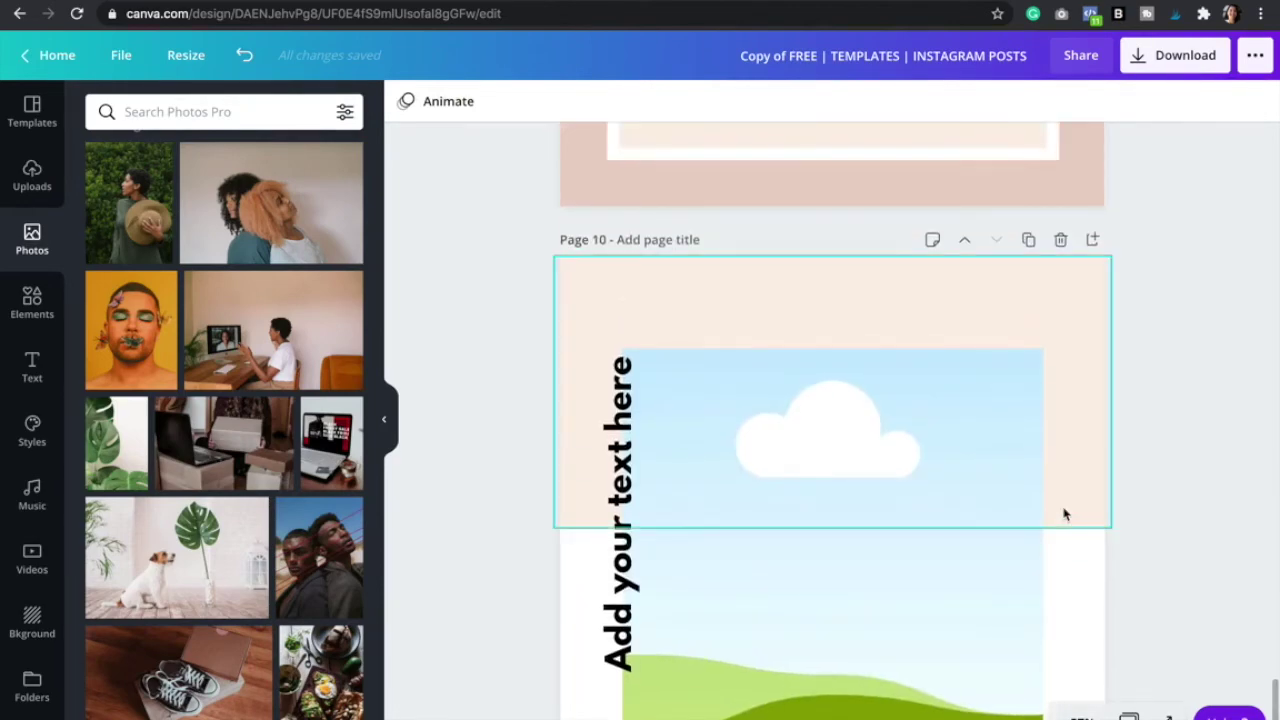
scroll(981, 425, up, 20)
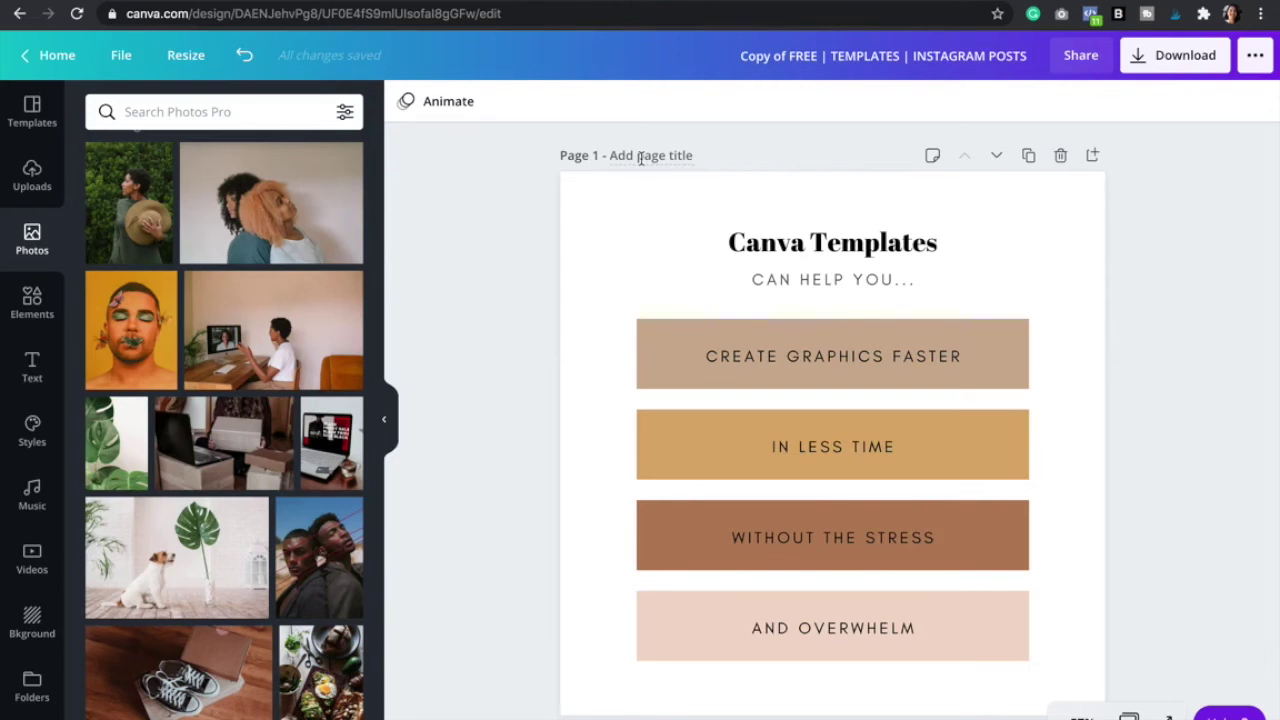
Step: Title page 1 'Monday 11/9'
click(641, 158)
text(Monday 11/9)
scroll(711, 289, down, 5)
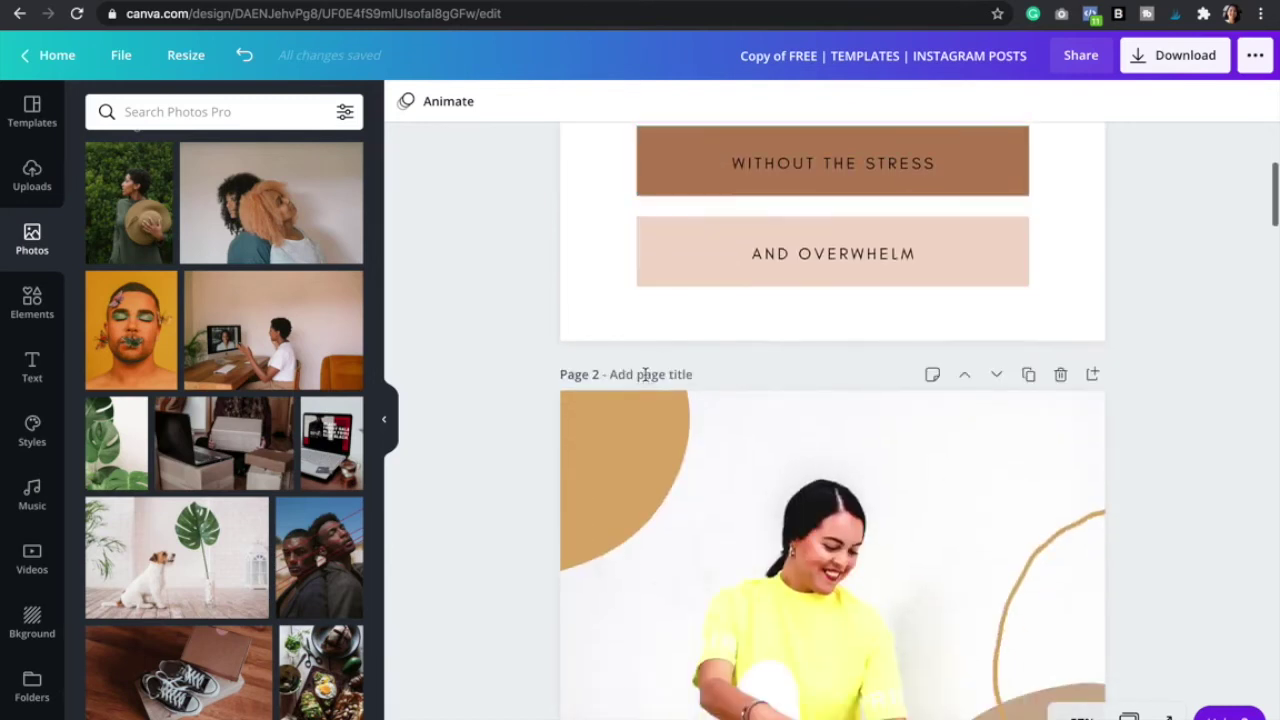
Step: Title page 2 'Tuesday'
click(645, 374)
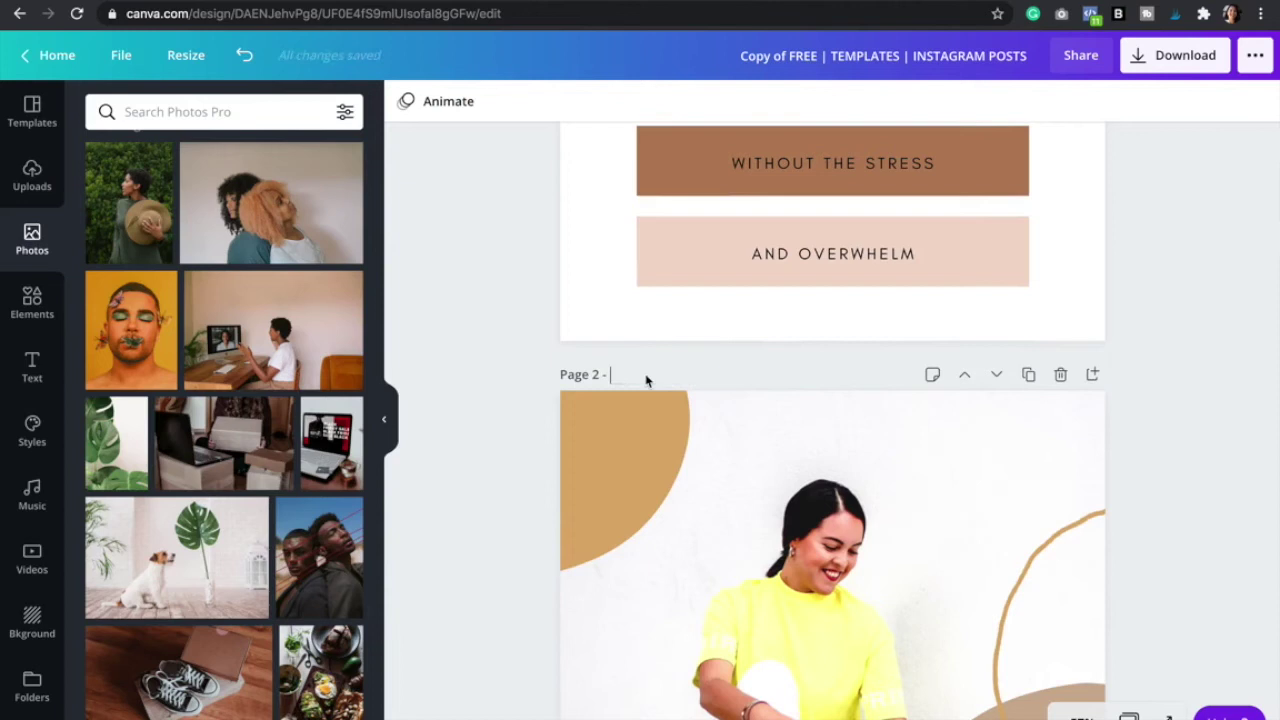
text(Tuesday)
scroll(877, 300, down, 2)
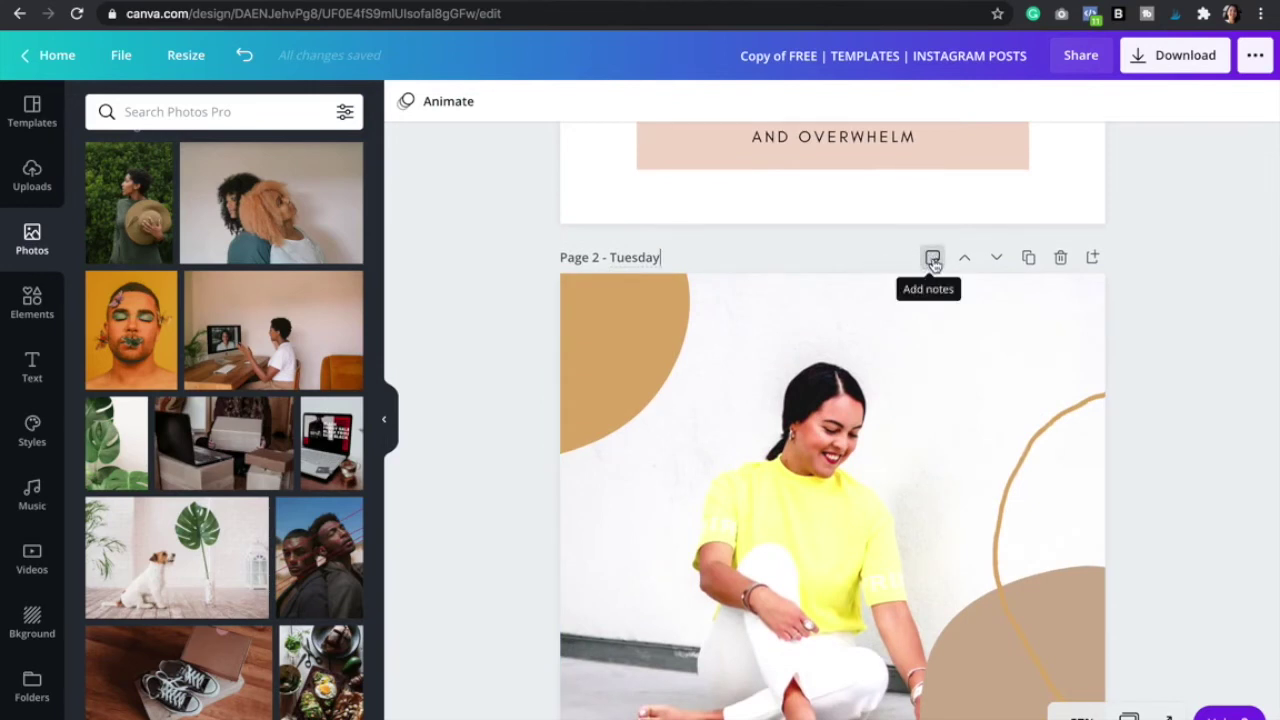
click(932, 259)
Step: Save the note 'Type in your caption!' on the Tuesday page
text(Type)
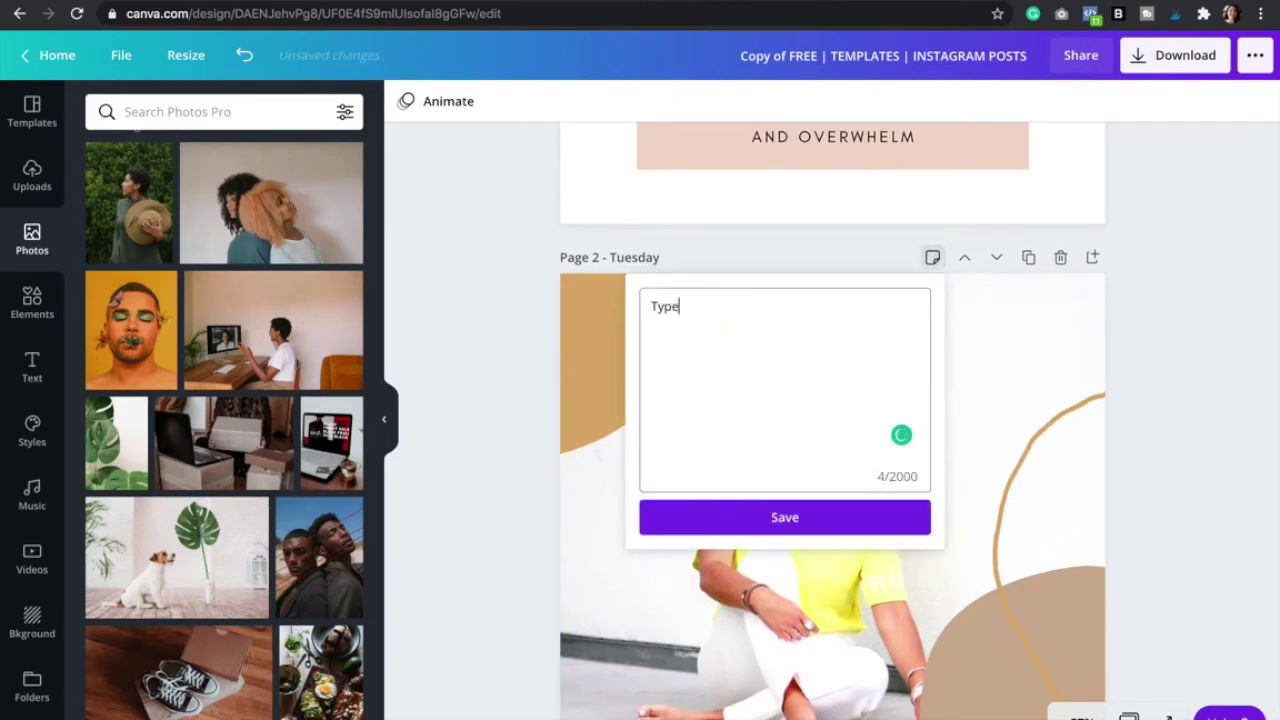
text( in your caption!)
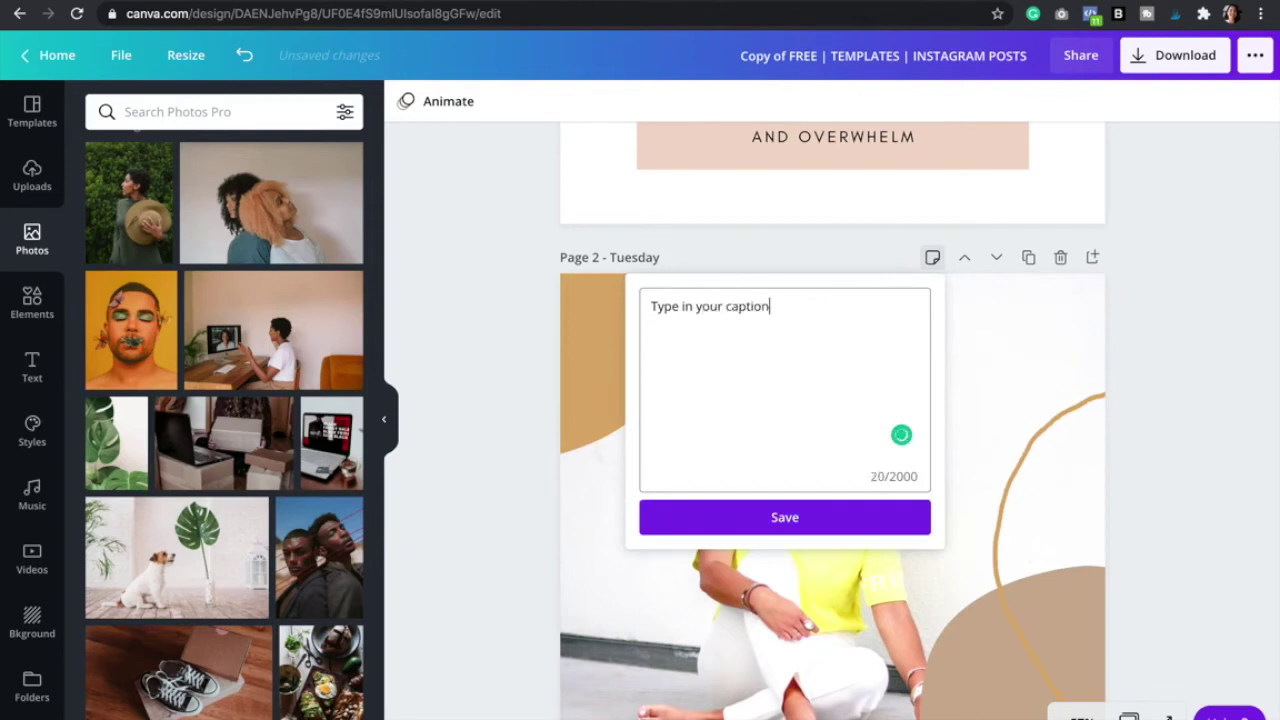
click(1213, 363)
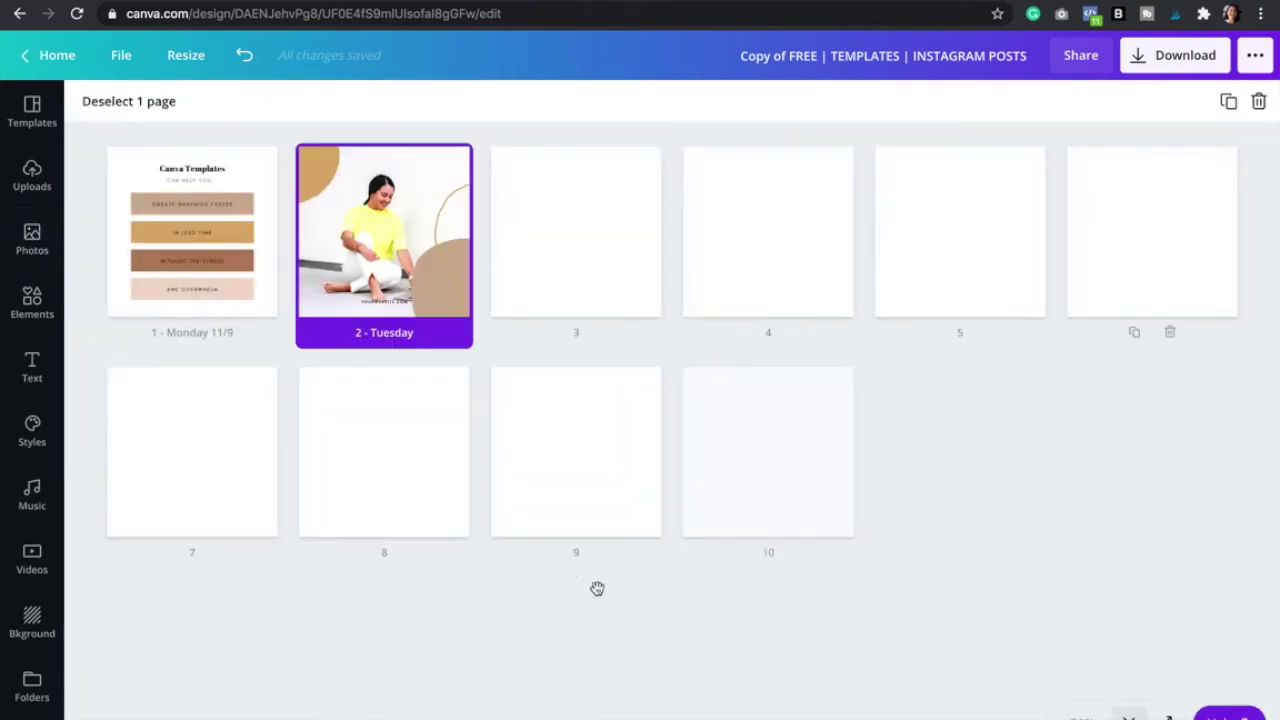
Step: Move the cloud-and-hills 'Your title goes here' page from position 9 to just after Tuesday
click(561, 662)
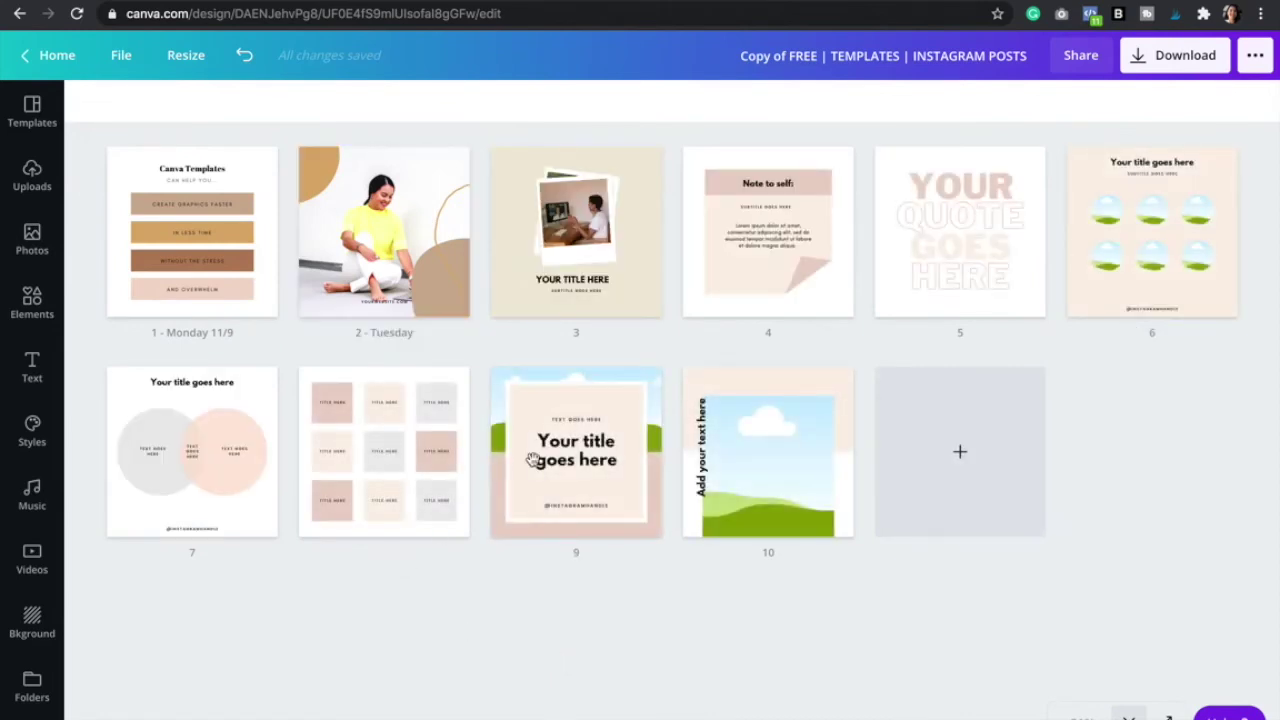
click(580, 428)
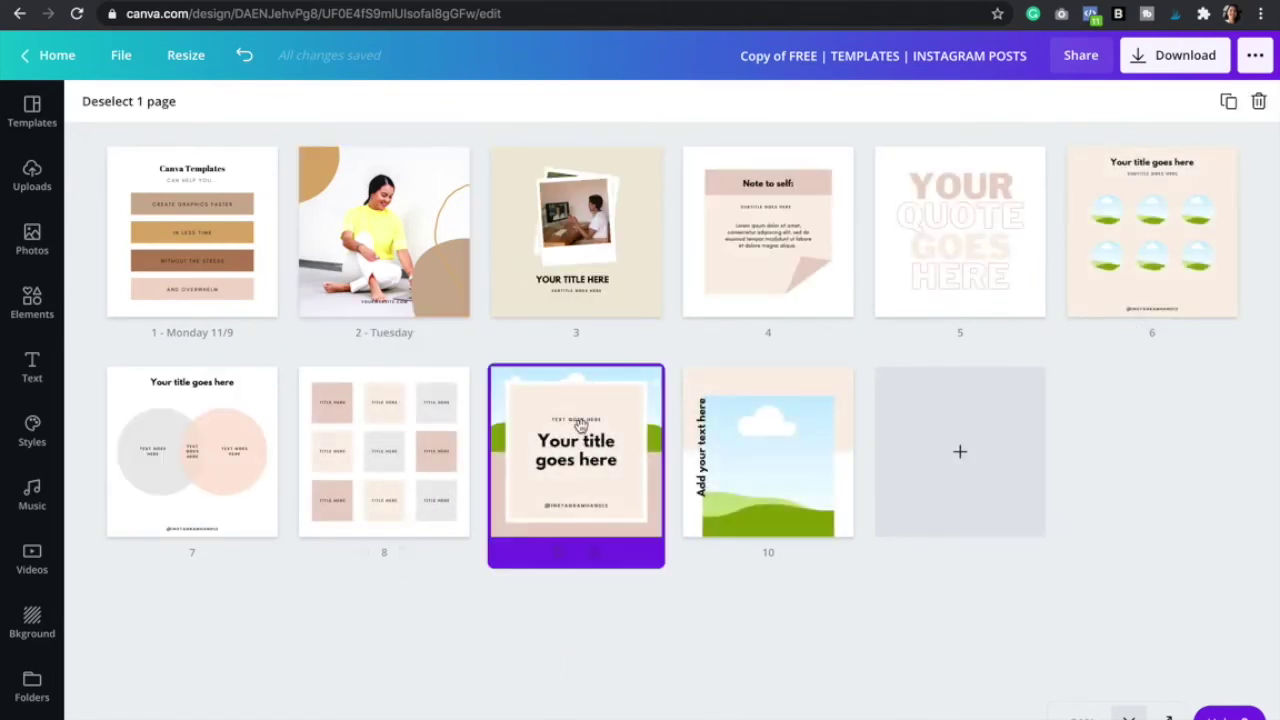
mouse_move(580, 428)
mouse_down()
mouse_move(485, 190)
mouse_move(350, 250)
mouse_up()
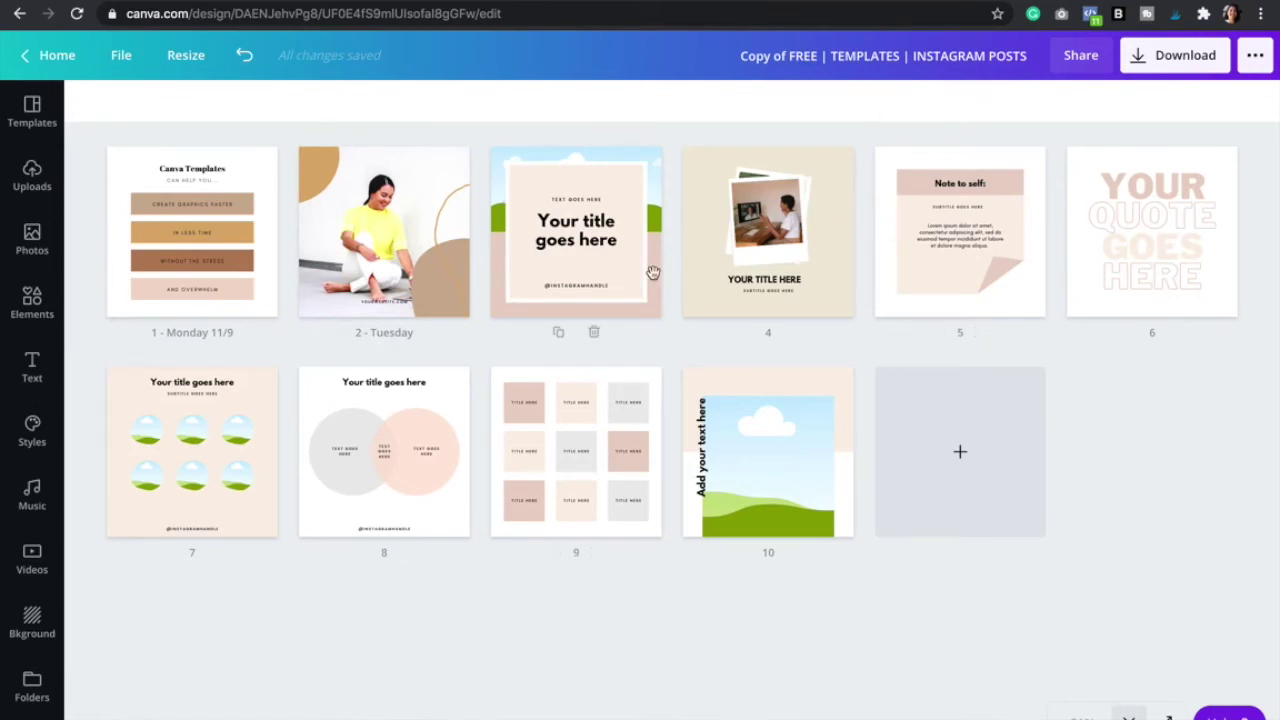
Step: Retitle the design 'Instagram Posts' and bring up its Download options
click(876, 58)
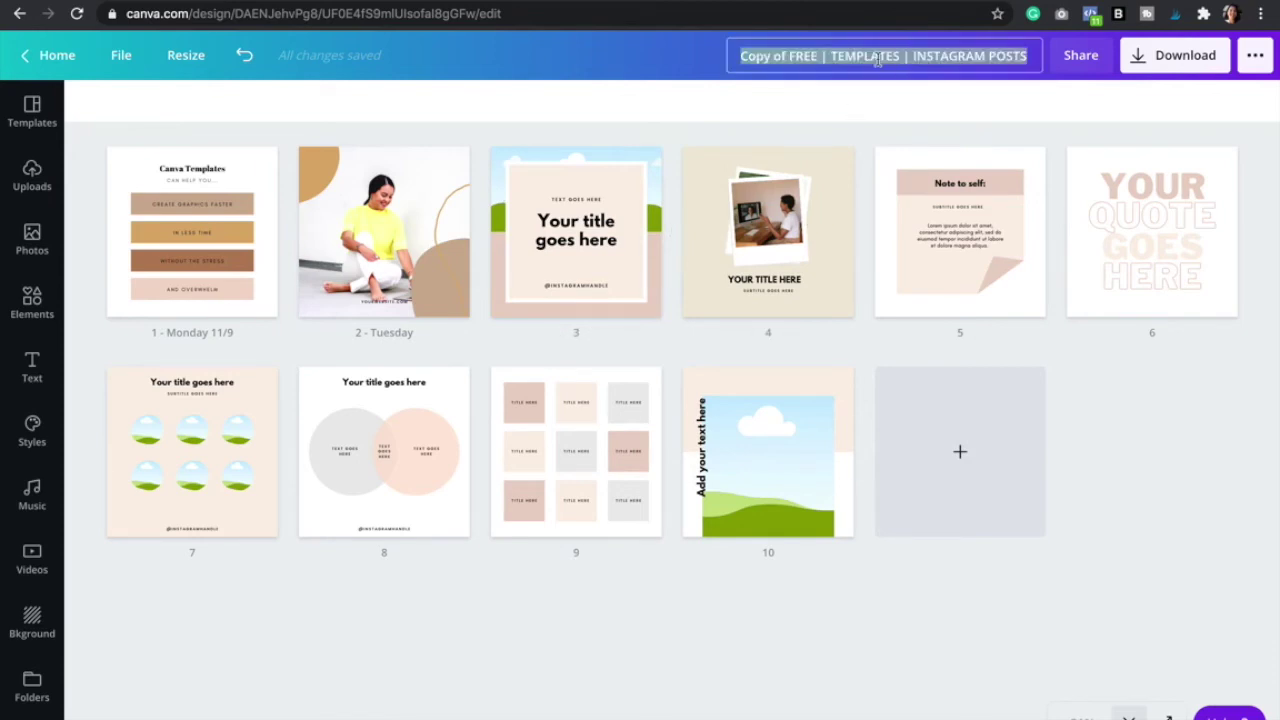
text(Instagra)
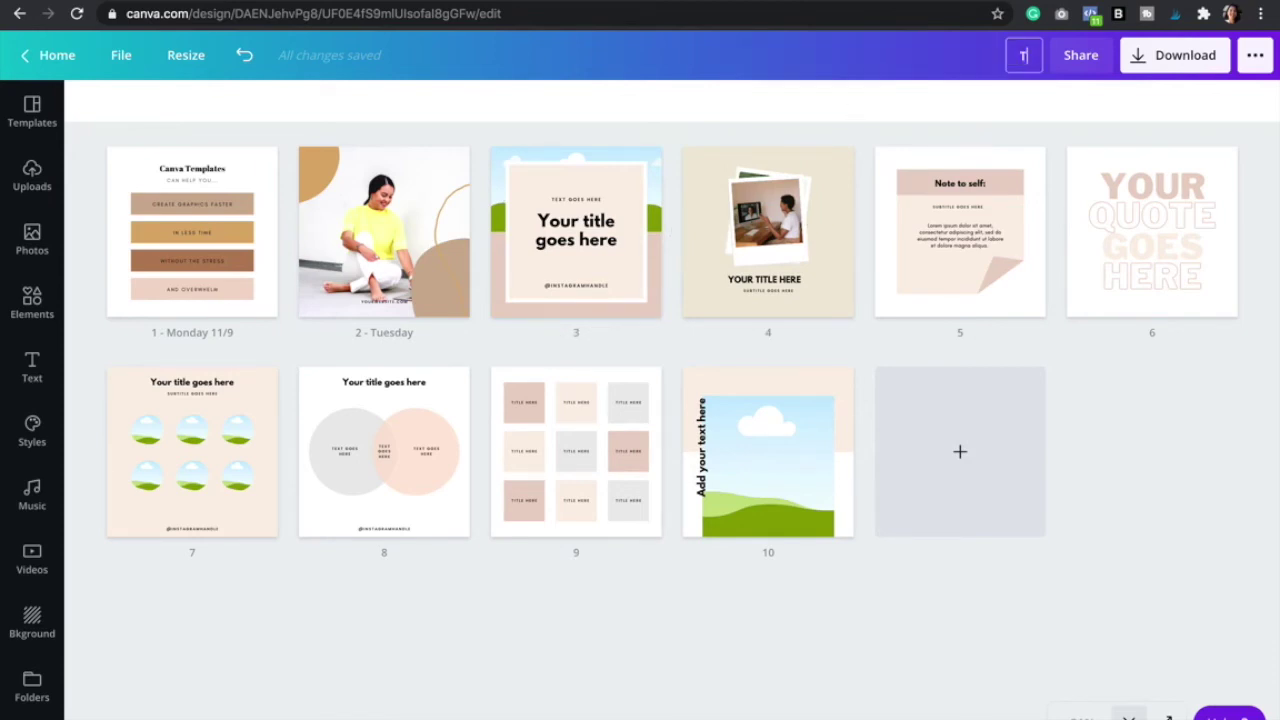
text(m Posts)
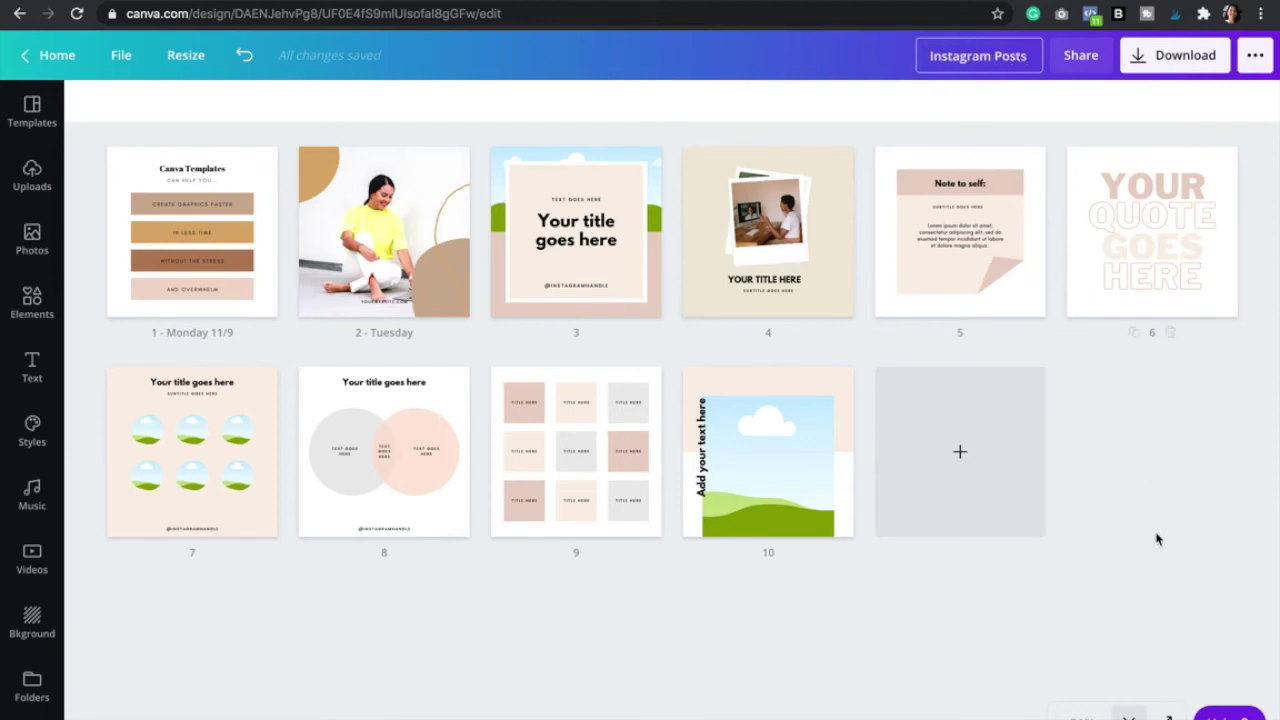
key(Return)
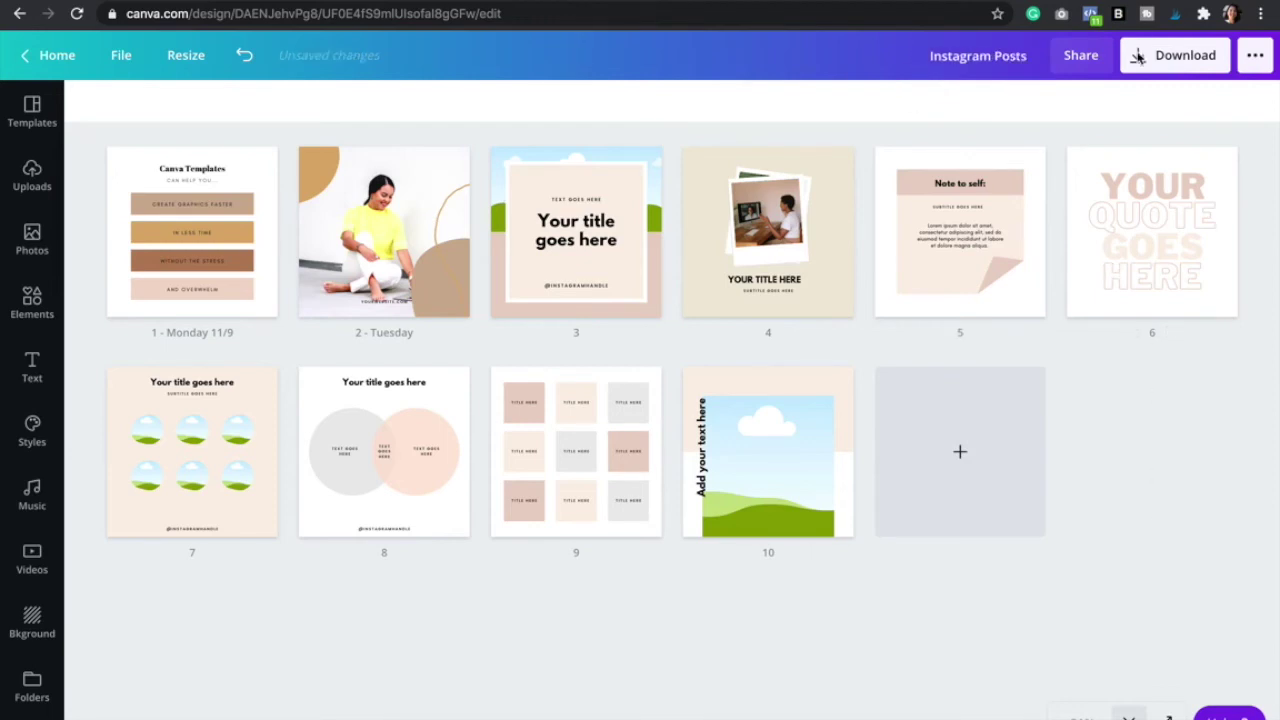
click(1138, 58)
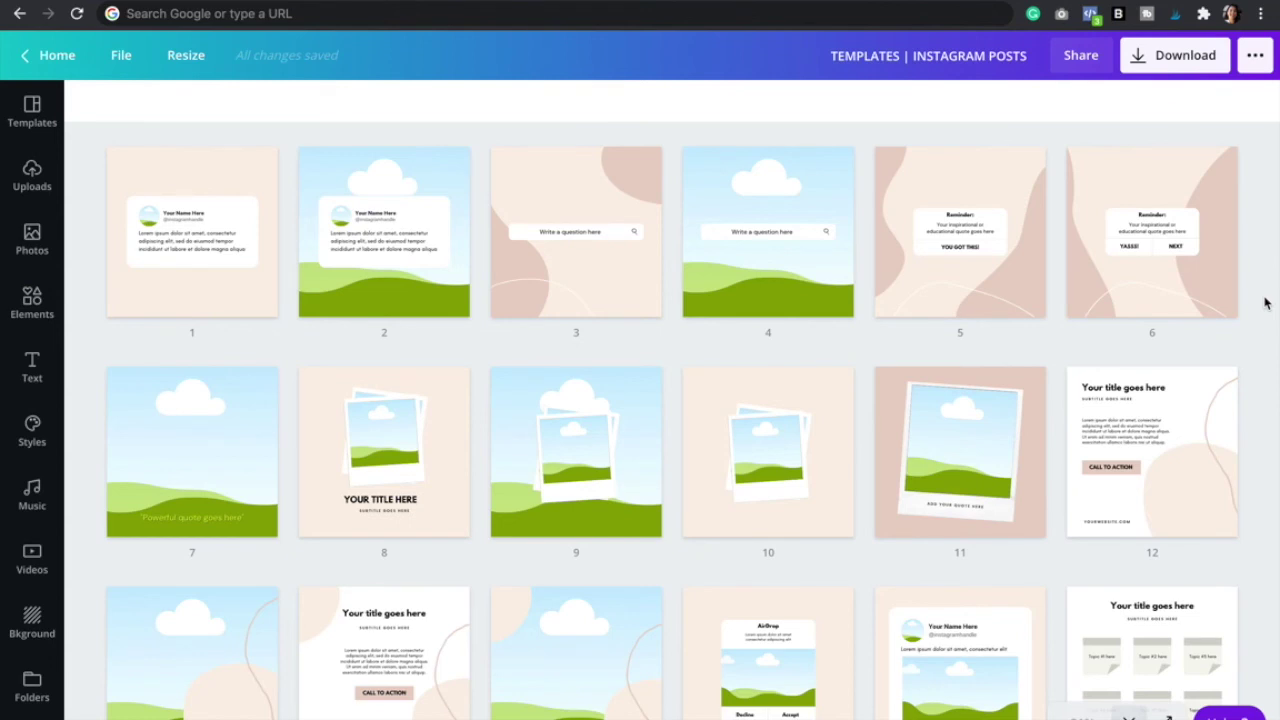
Step: Scroll down through the 'TEMPLATES | INSTAGRAM POSTS' page grid and back to the top
scroll(1265, 303, down, 6)
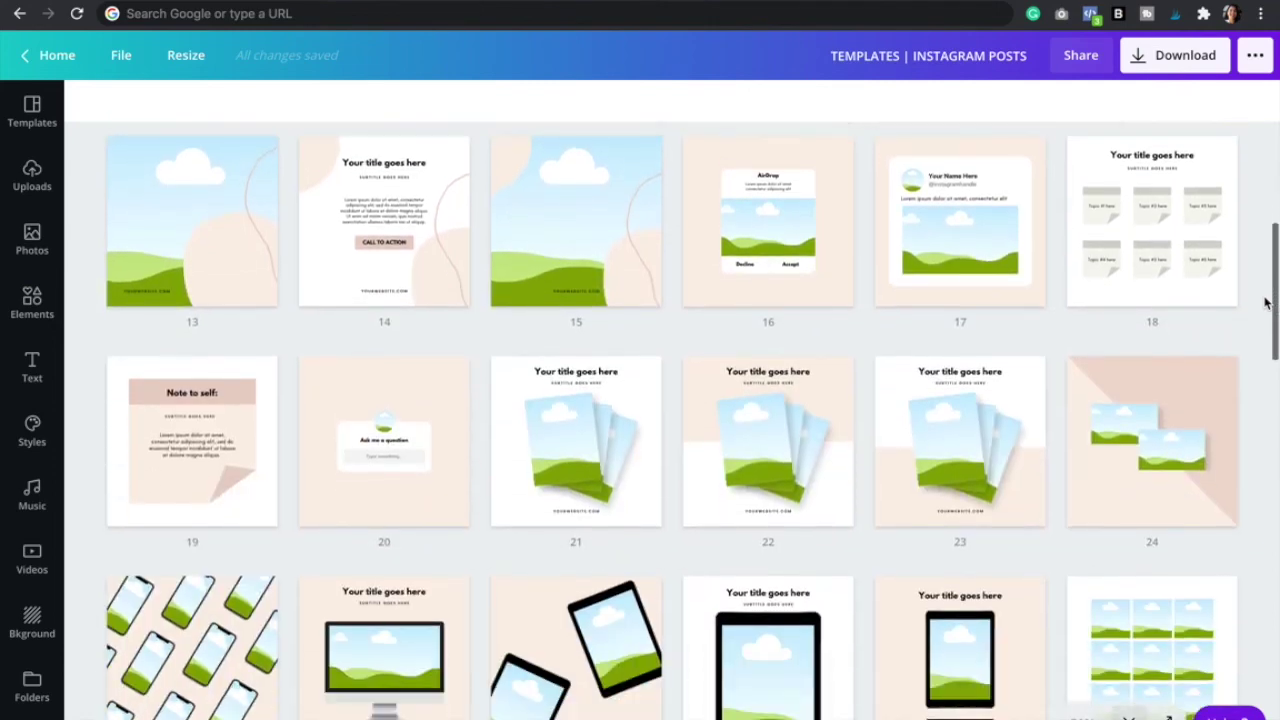
scroll(1265, 303, down, 12)
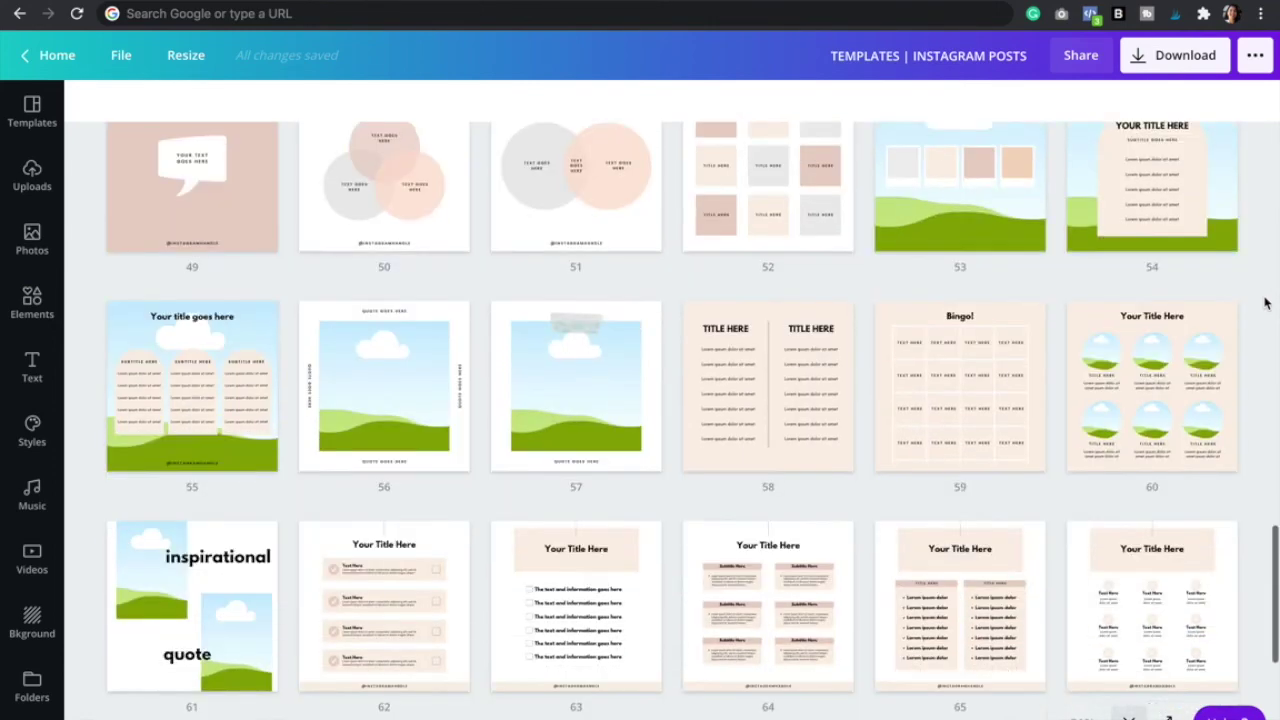
scroll(1265, 303, down, 4)
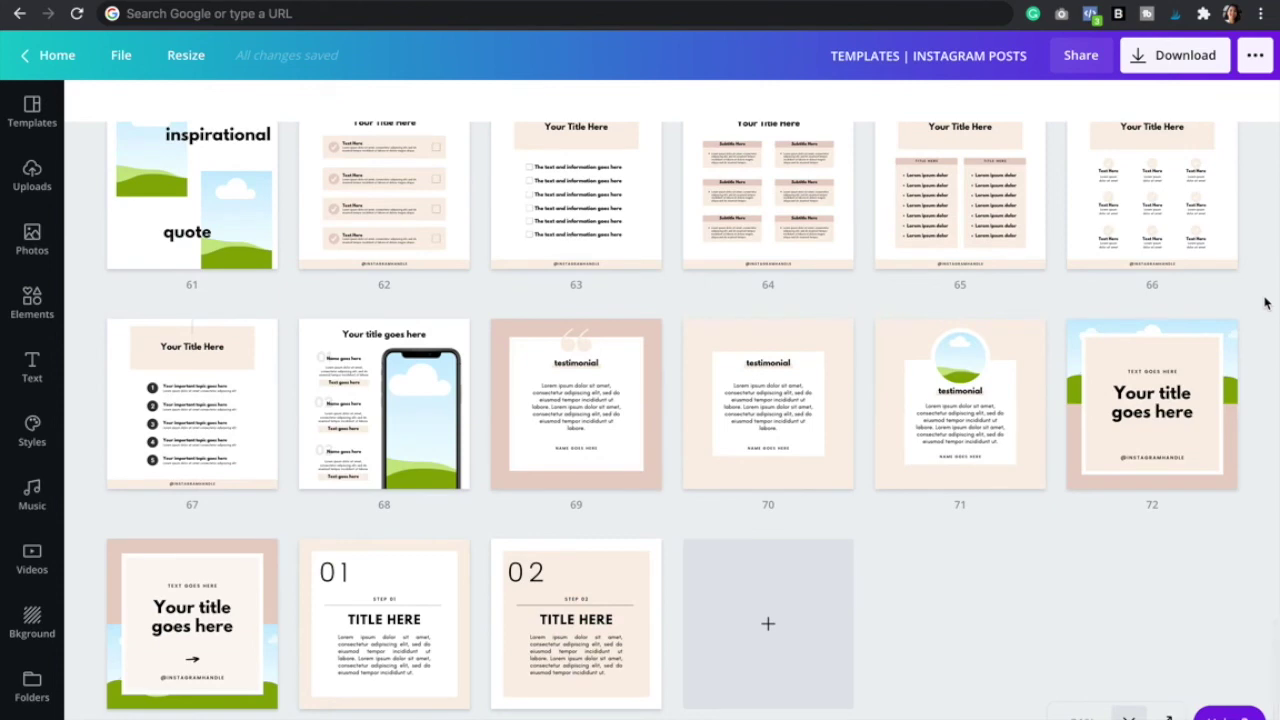
scroll(1265, 303, up, 7)
scroll(1265, 303, up, 10)
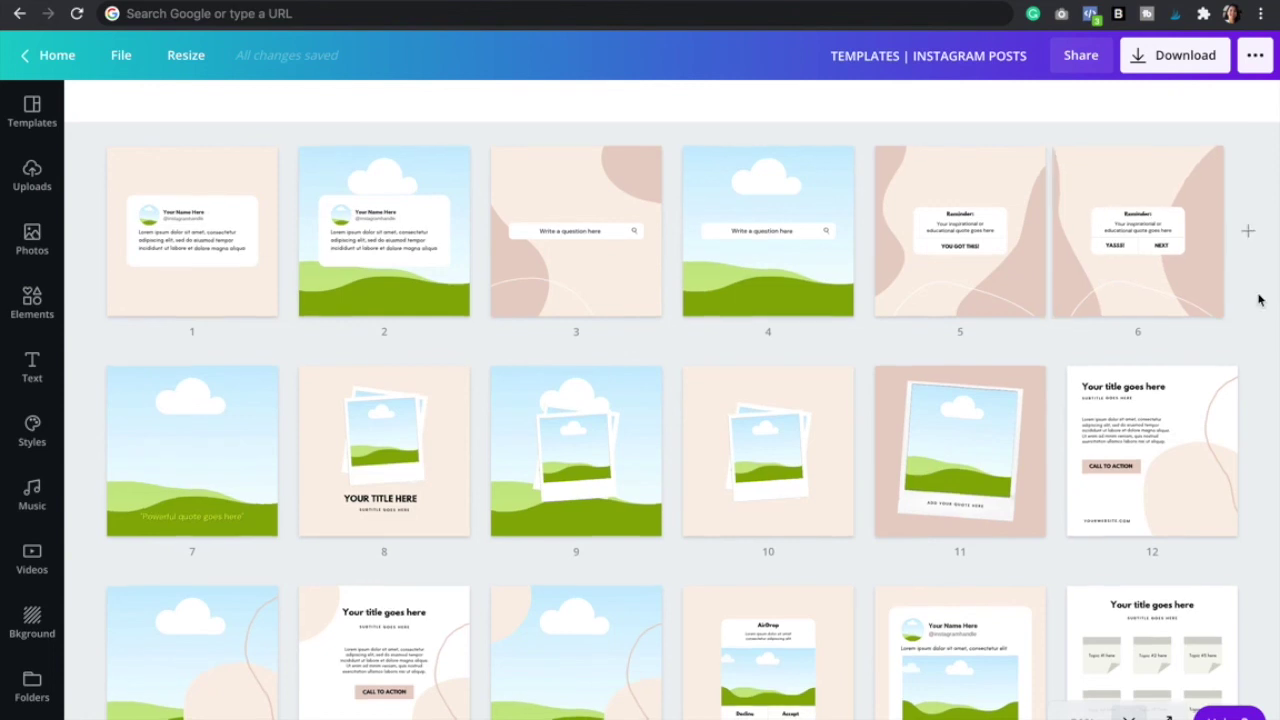
scroll(1258, 299, down, 3)
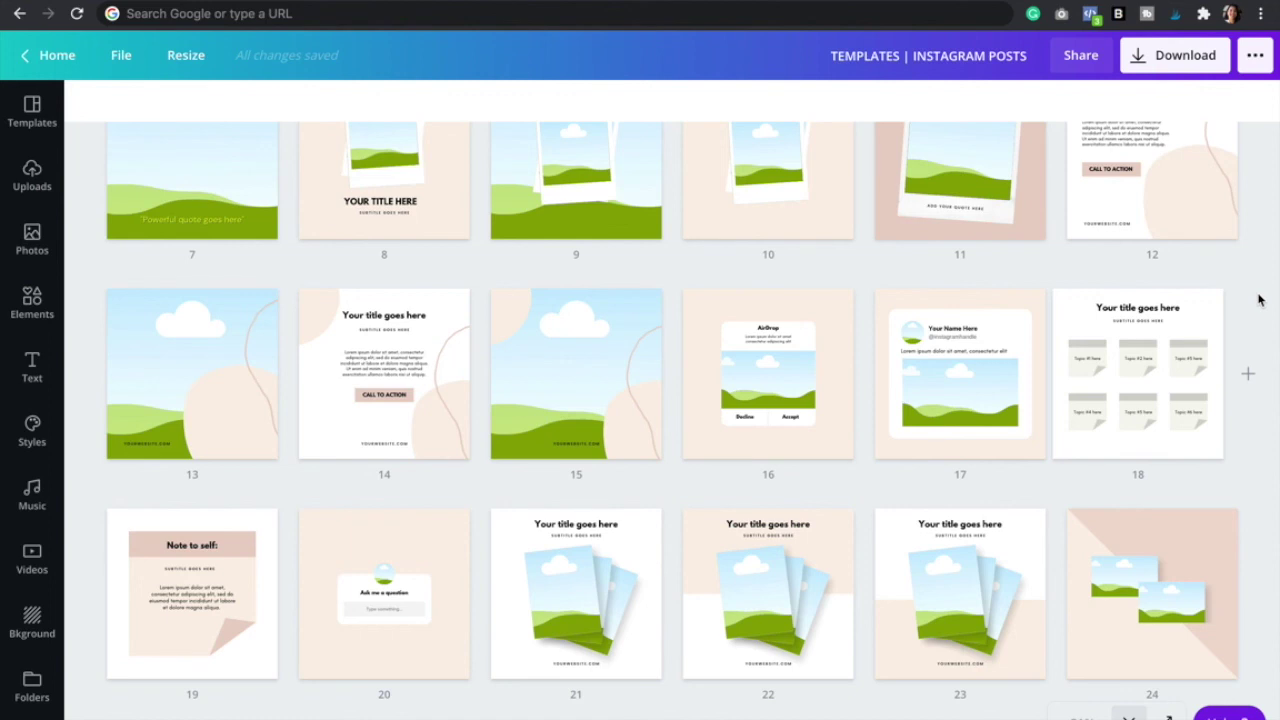
scroll(1258, 310, down, 5)
scroll(1258, 332, down, 3)
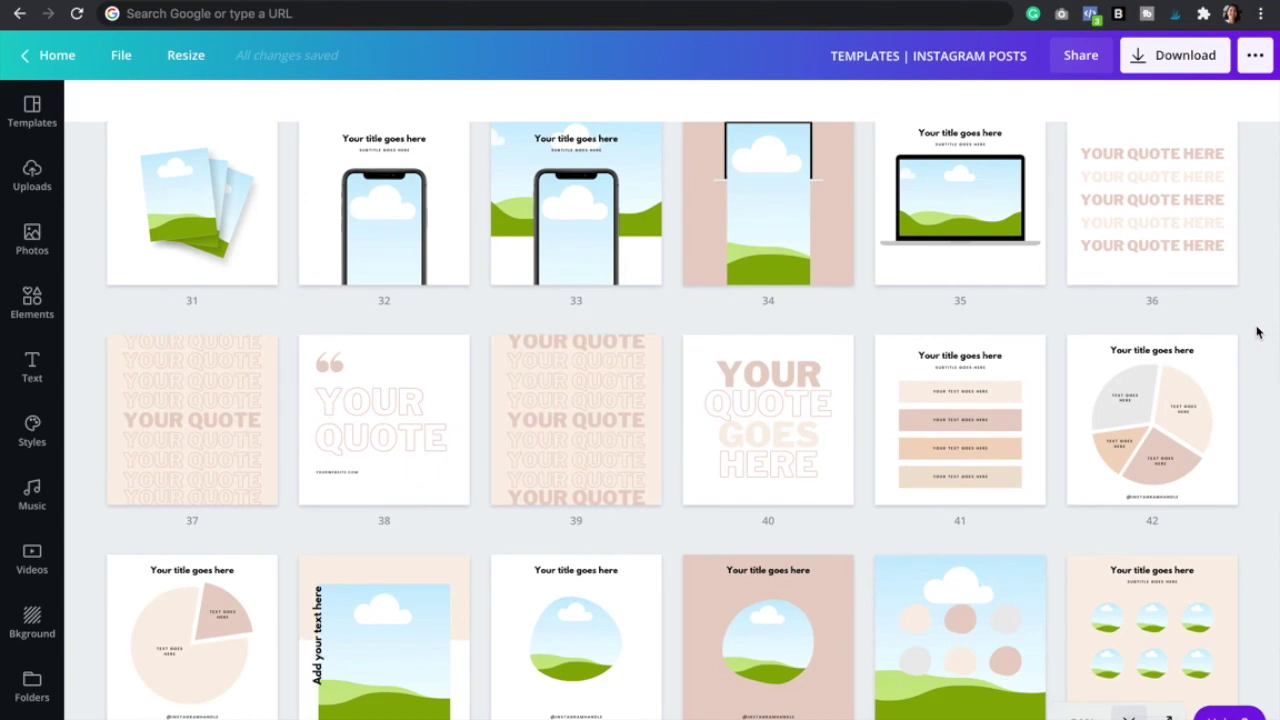
scroll(1258, 332, down, 4)
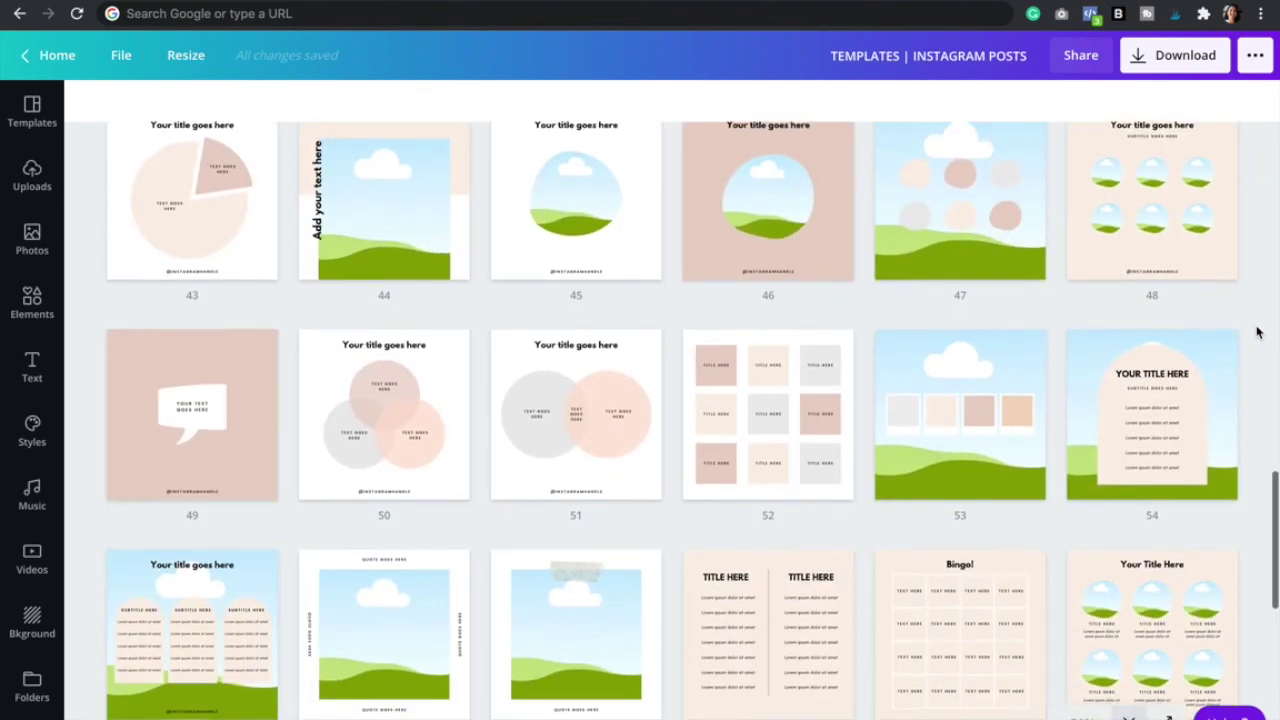
drag(1242, 337, 1236, 341)
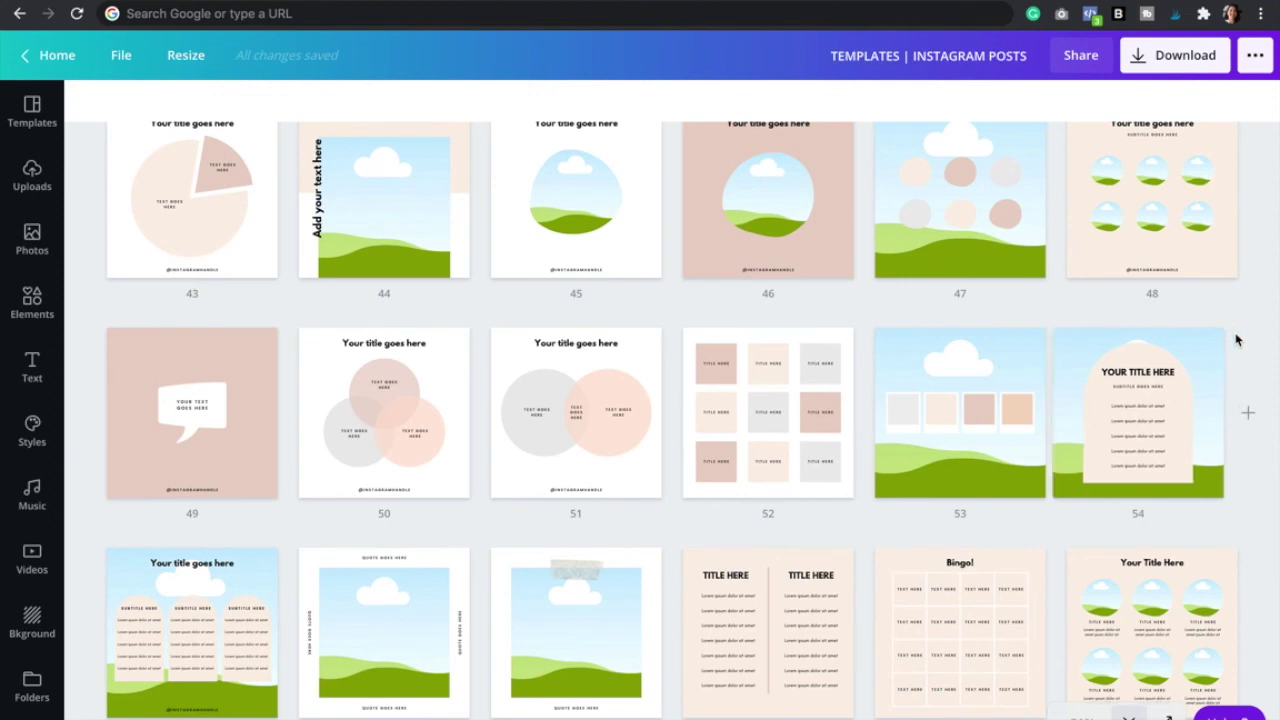
scroll(1236, 341, down, 4)
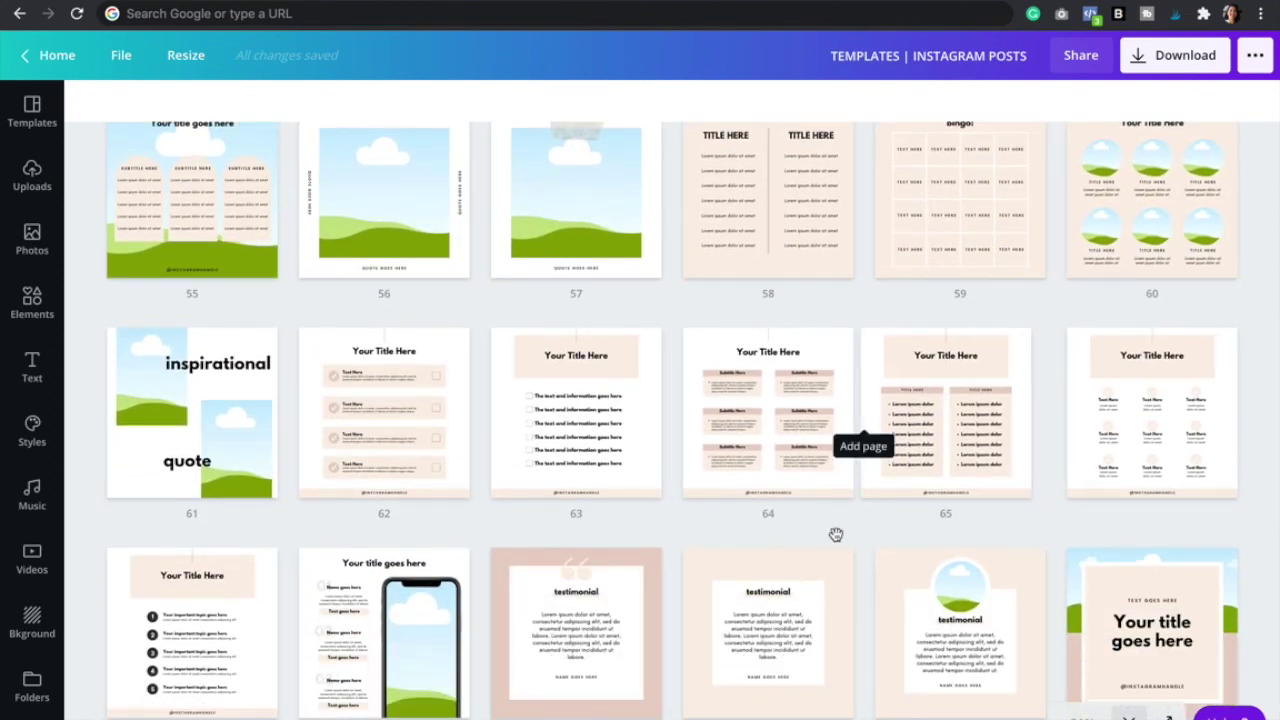
scroll(836, 535, down, 1)
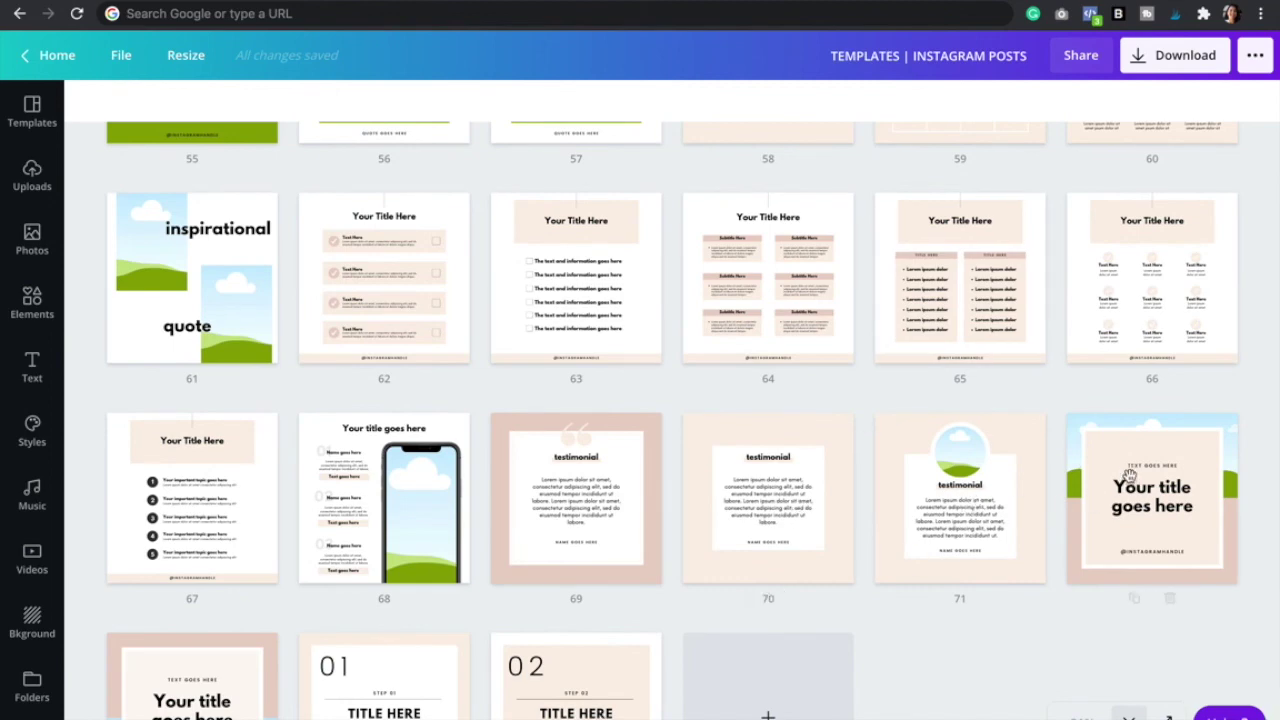
scroll(1128, 472, down, 1)
scroll(520, 590, up, 10)
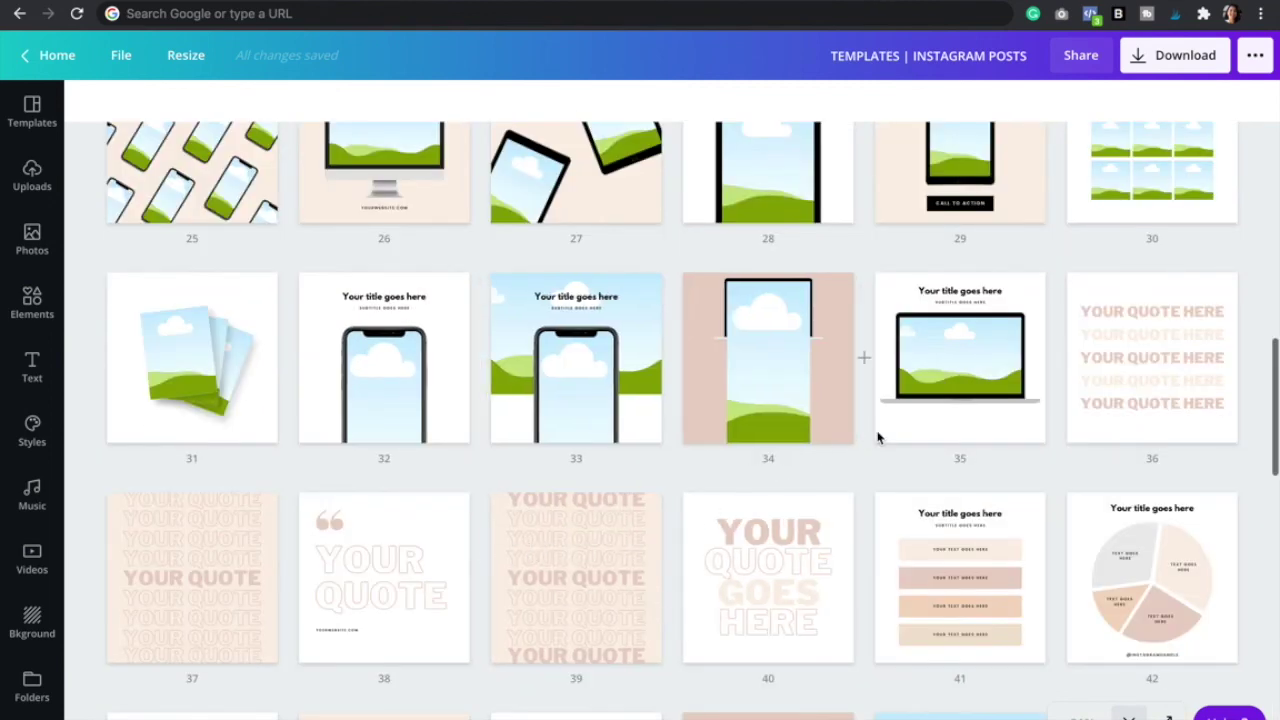
scroll(877, 437, up, 1)
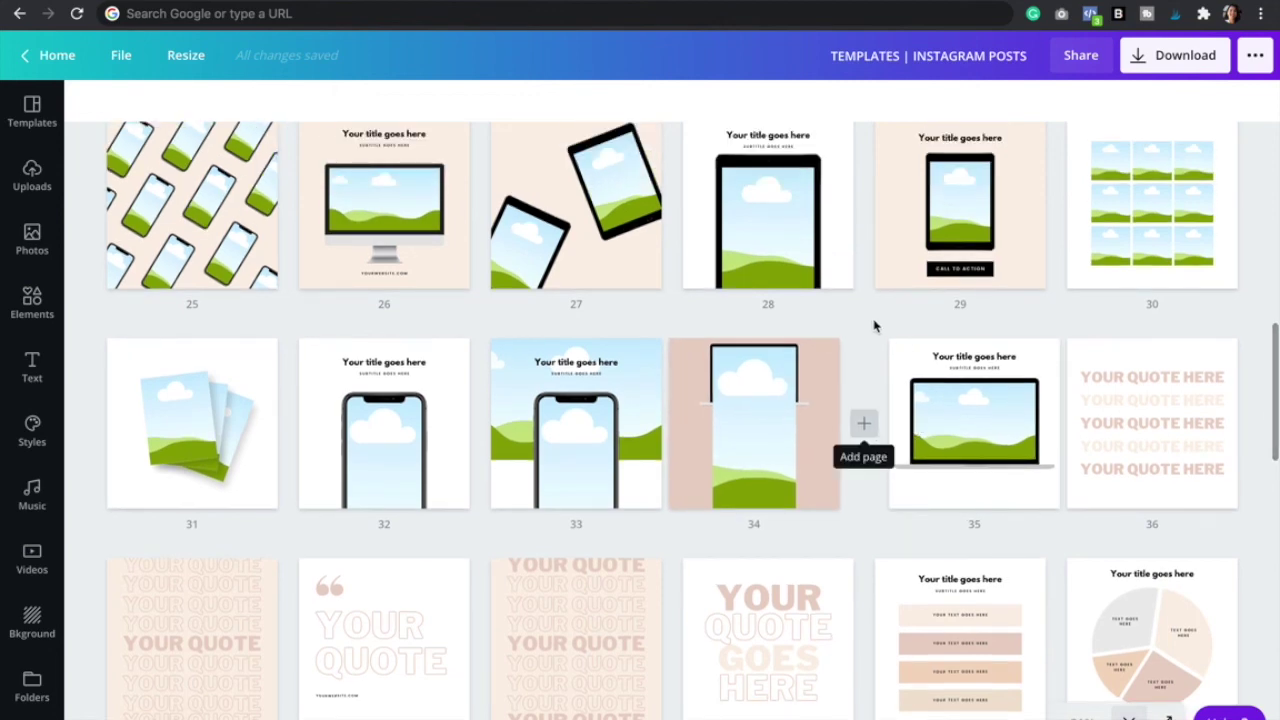
scroll(779, 255, up, 1)
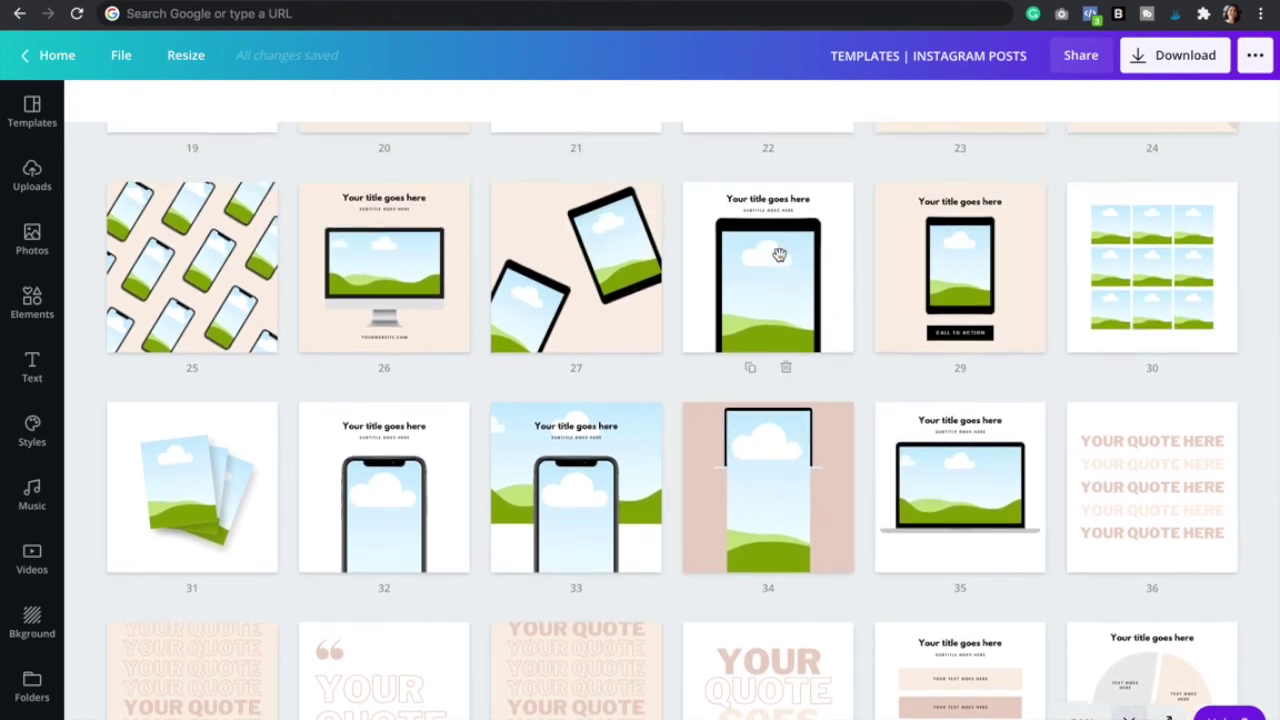
scroll(779, 255, up, 10)
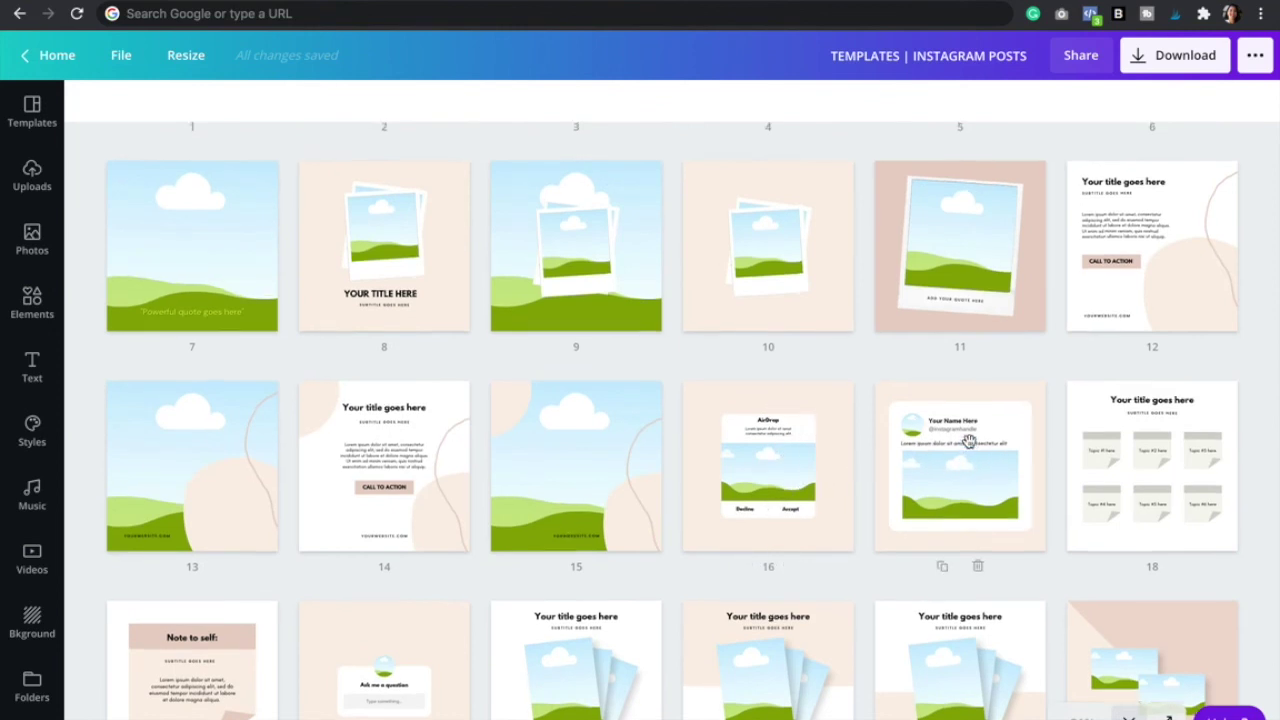
scroll(968, 441, up, 3)
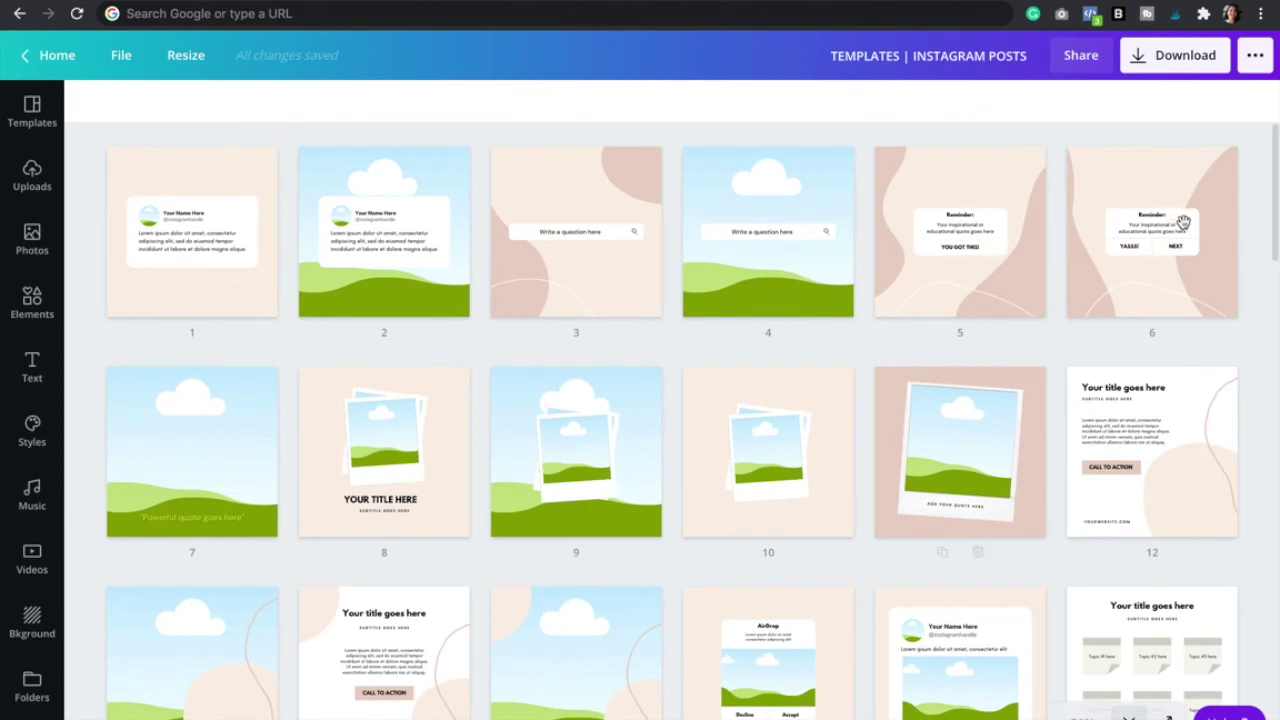